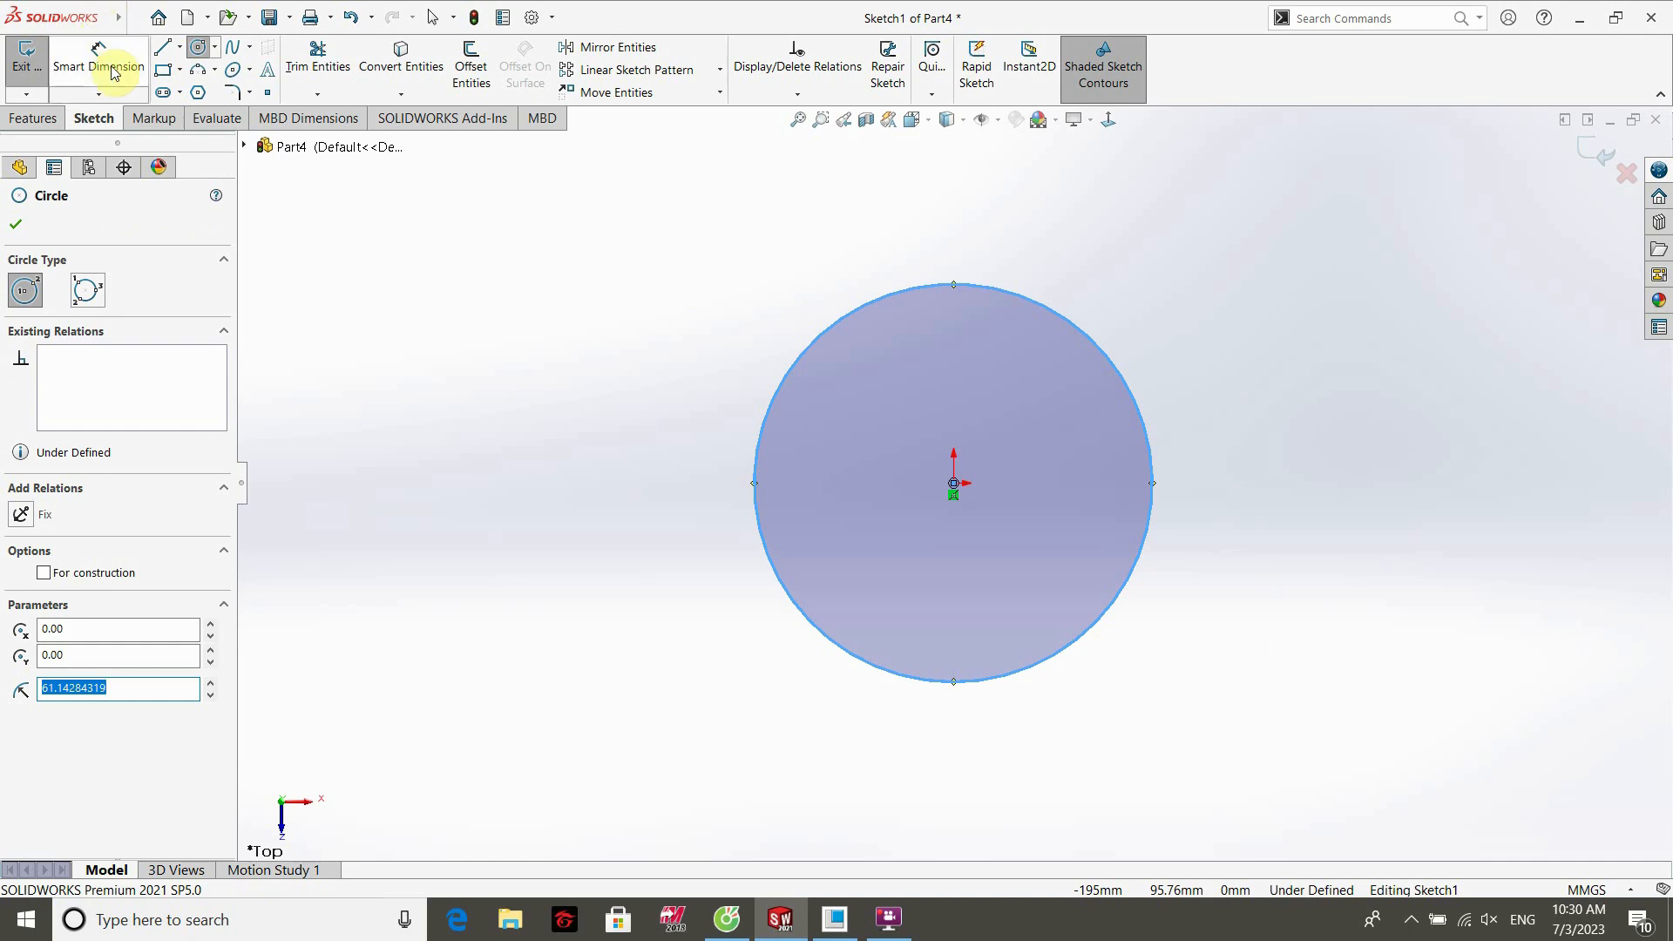
# Dimension the circle centred on the origin with a diameter of 100 mm.
pyautogui.click(824, 332)
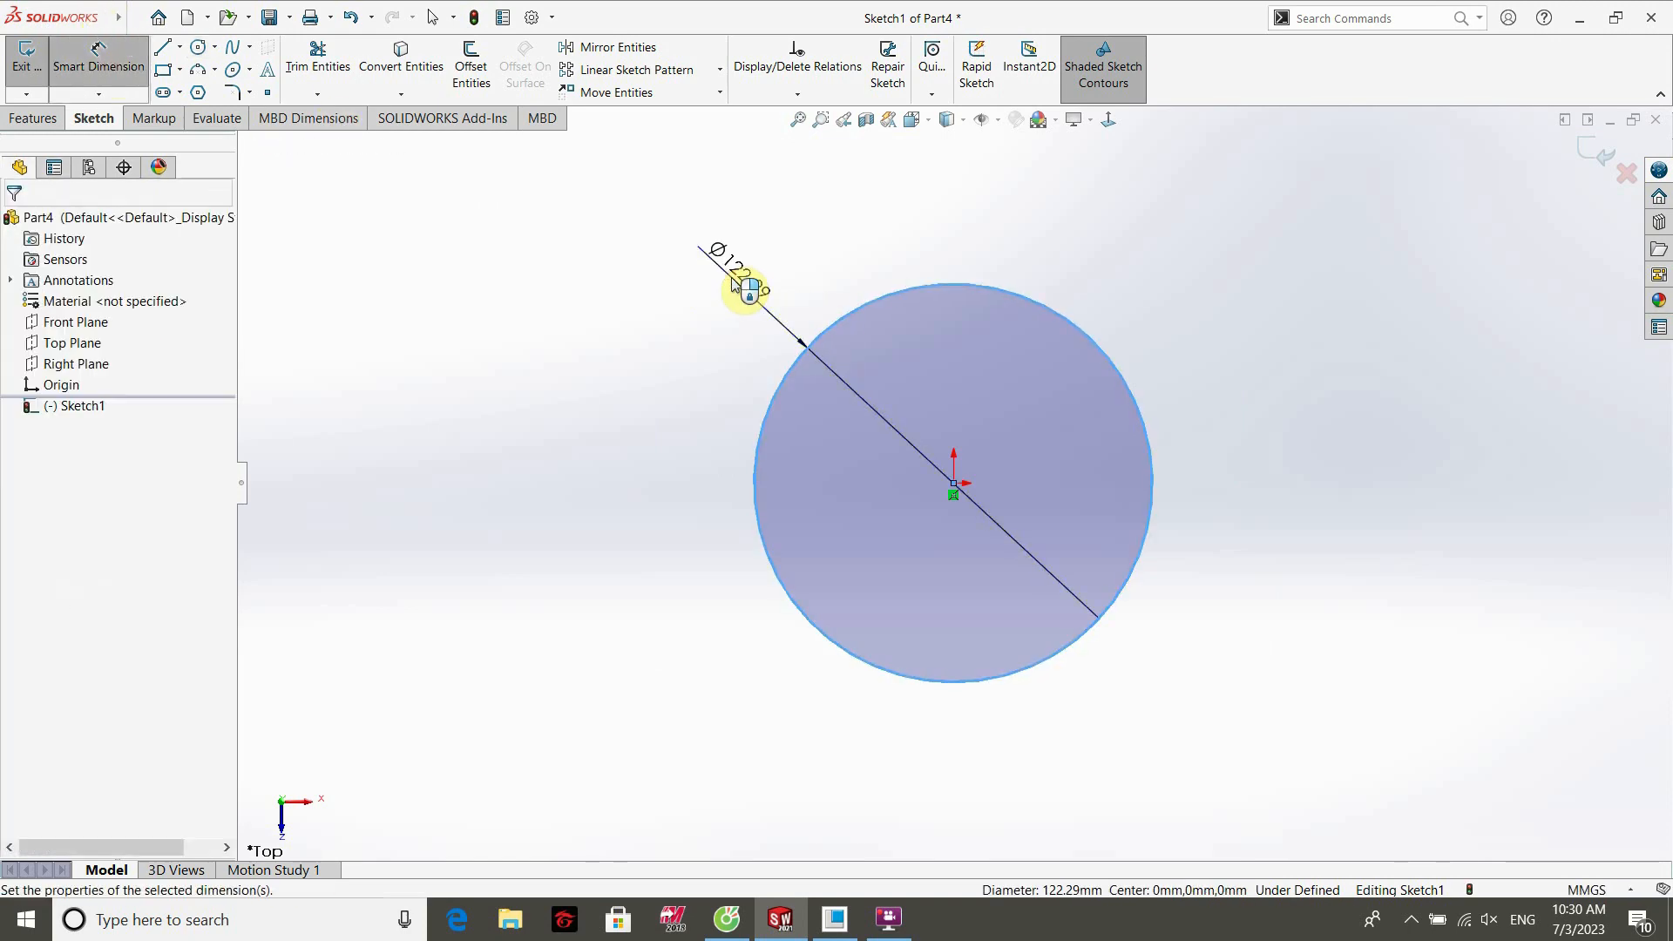
pyautogui.click(741, 279)
pyautogui.write('100')
pyautogui.press('Return')
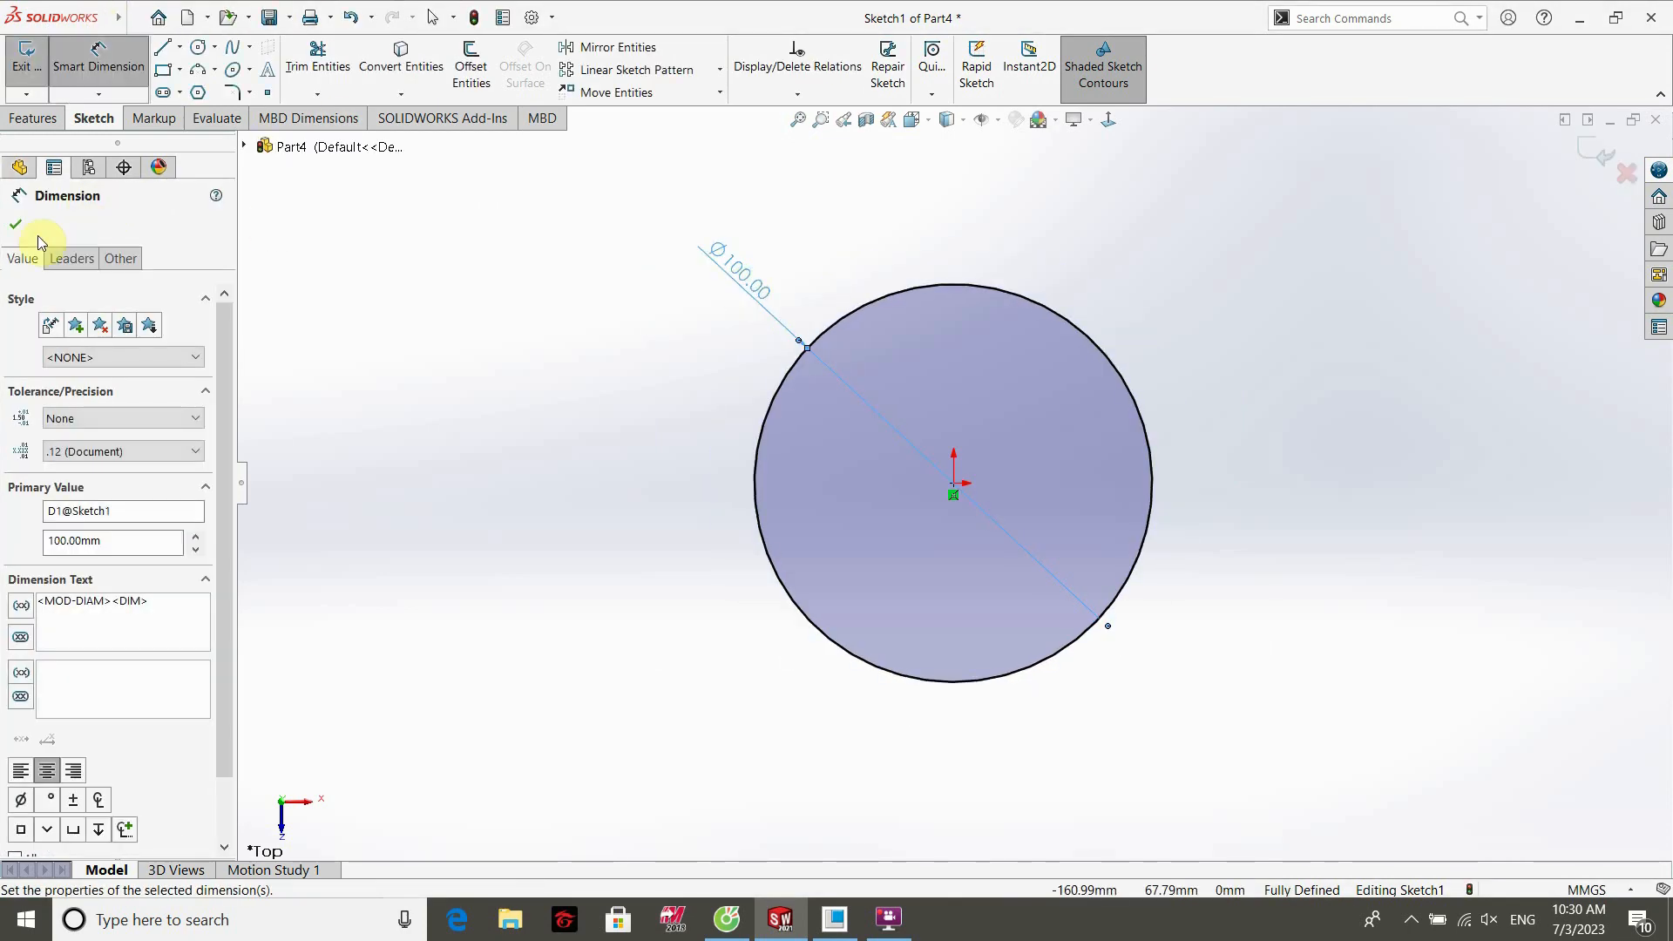
pyautogui.click(15, 224)
# Draw a vertical line from the origin up to the top of the 100 mm circle.
pyautogui.click(163, 48)
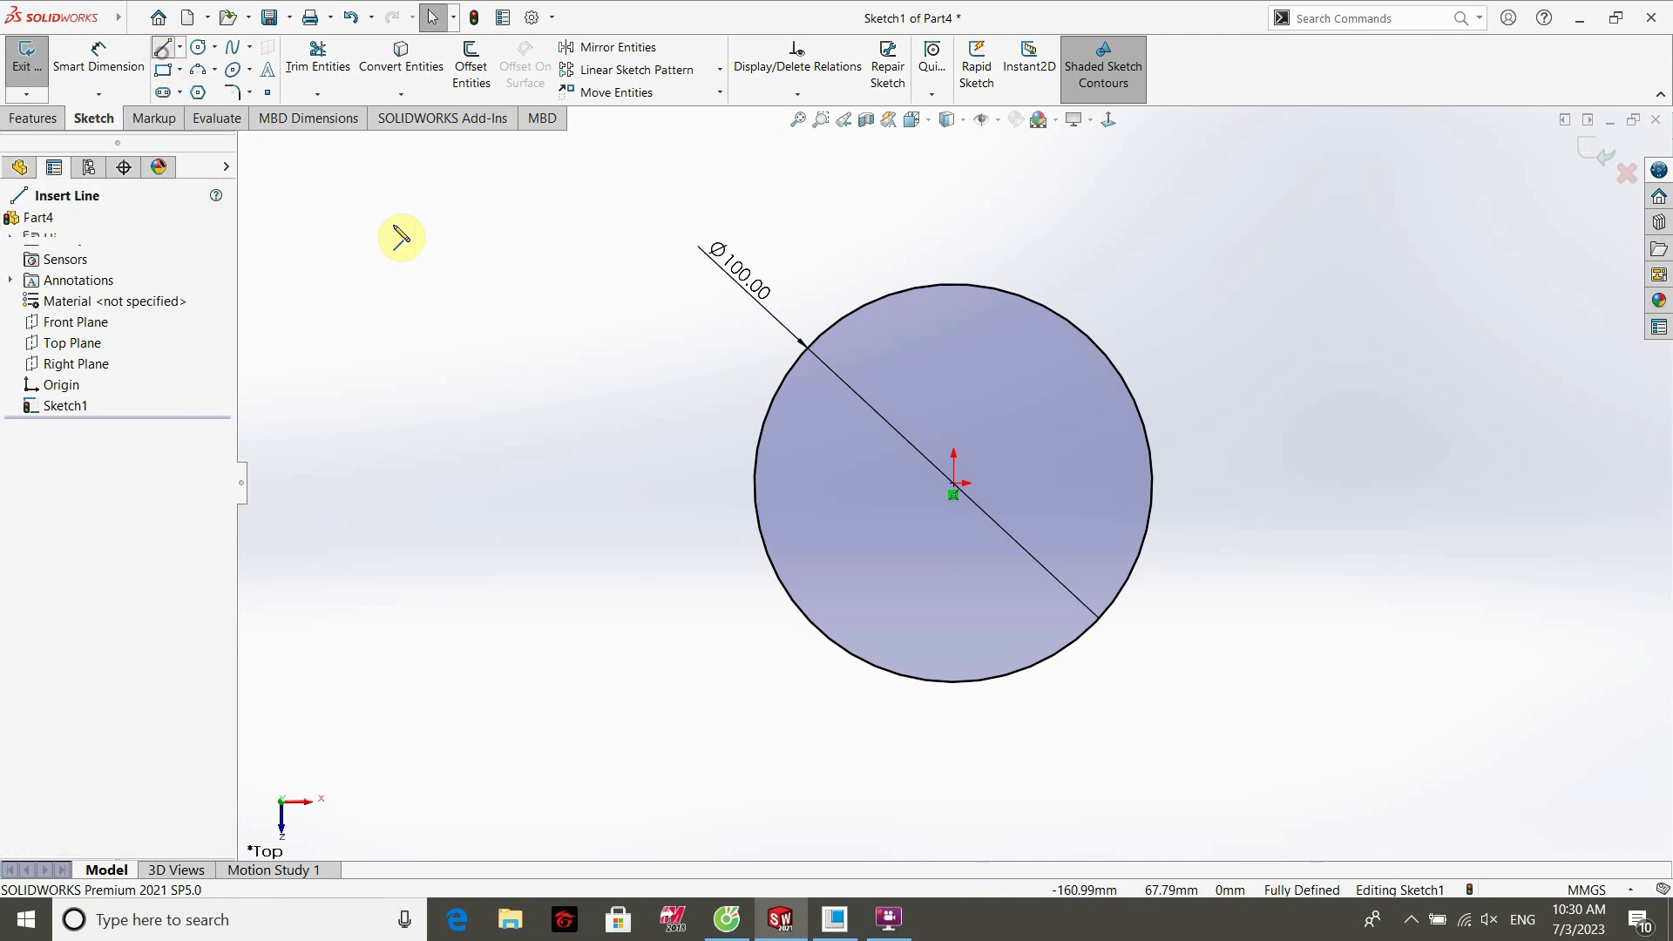
pyautogui.click(954, 484)
pyautogui.click(953, 286)
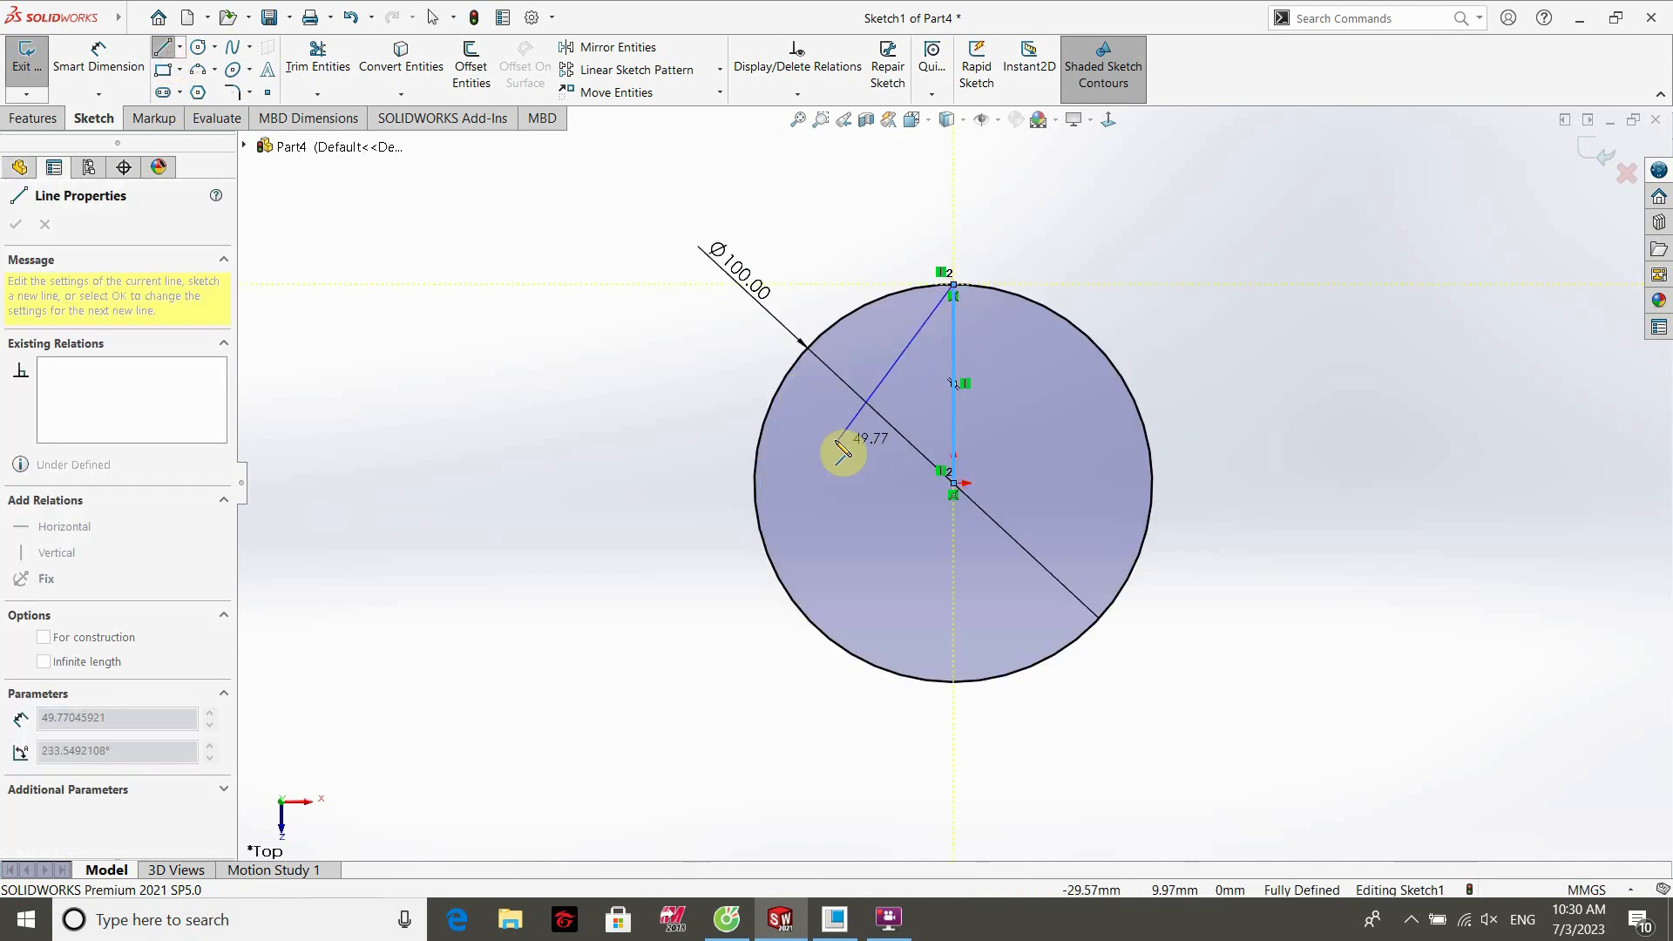
pyautogui.press('Escape')
# Draw two more radial lines from the origin to the circle, one toward its lower left and one toward its lower right.
pyautogui.click(165, 50)
pyautogui.click(956, 486)
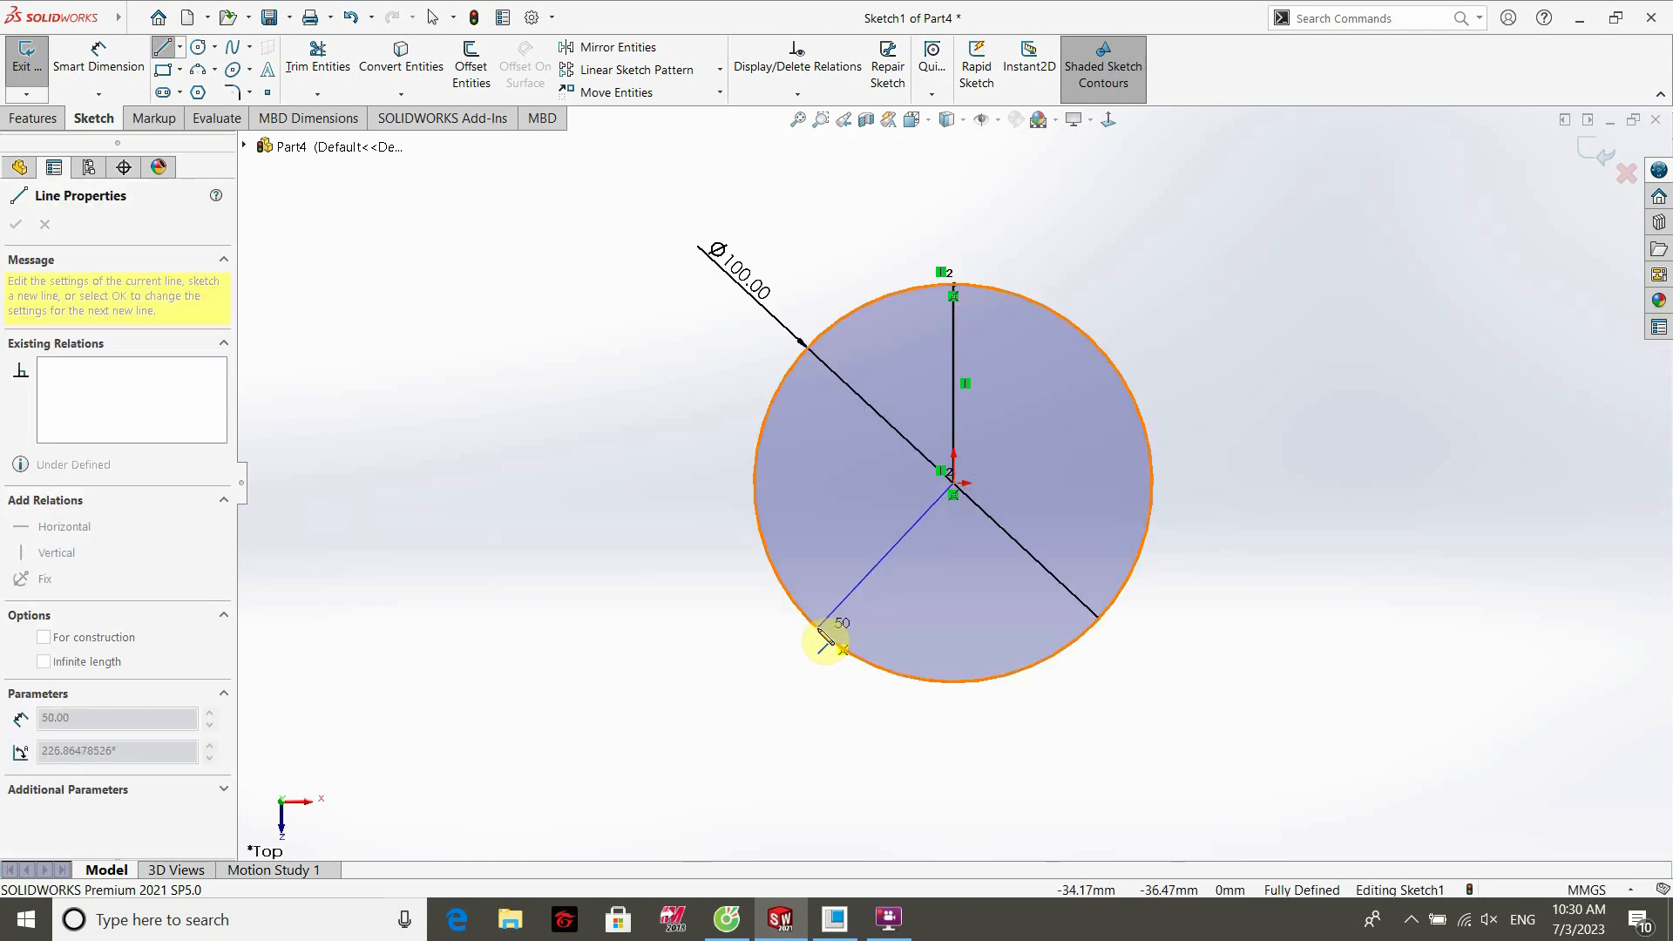
pyautogui.click(814, 615)
pyautogui.press('Escape')
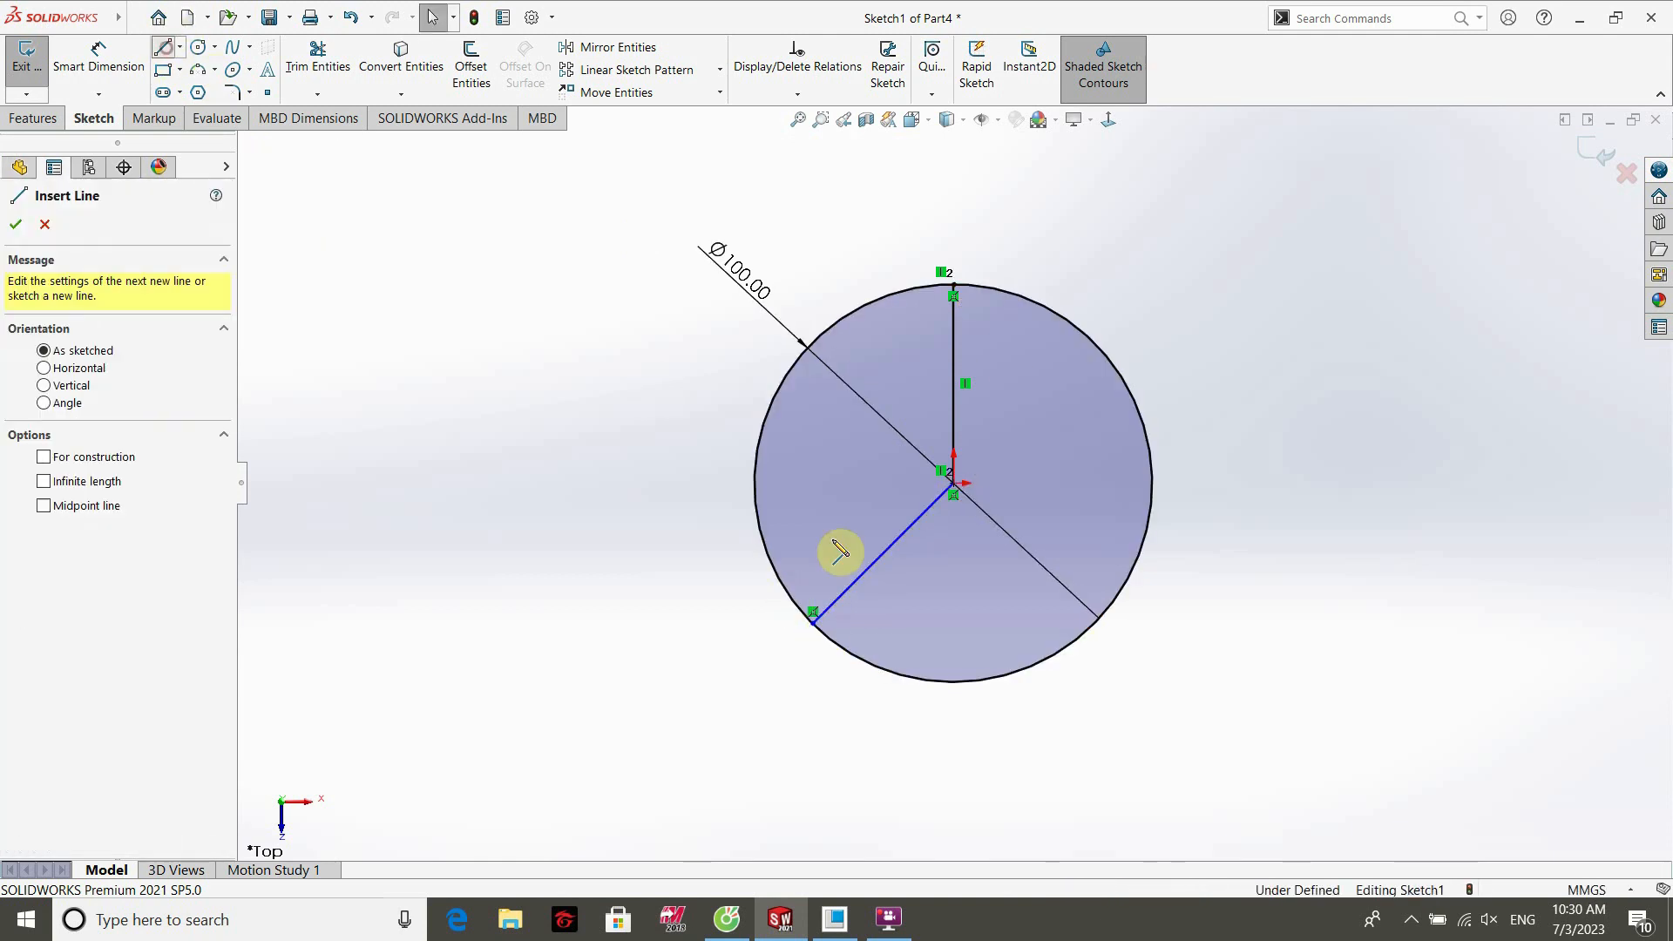
pyautogui.click(955, 487)
pyautogui.click(1119, 594)
pyautogui.press('Escape')
# Dimension the angle between the lower-left radial line and the vertical line as 120°.
pyautogui.click(99, 65)
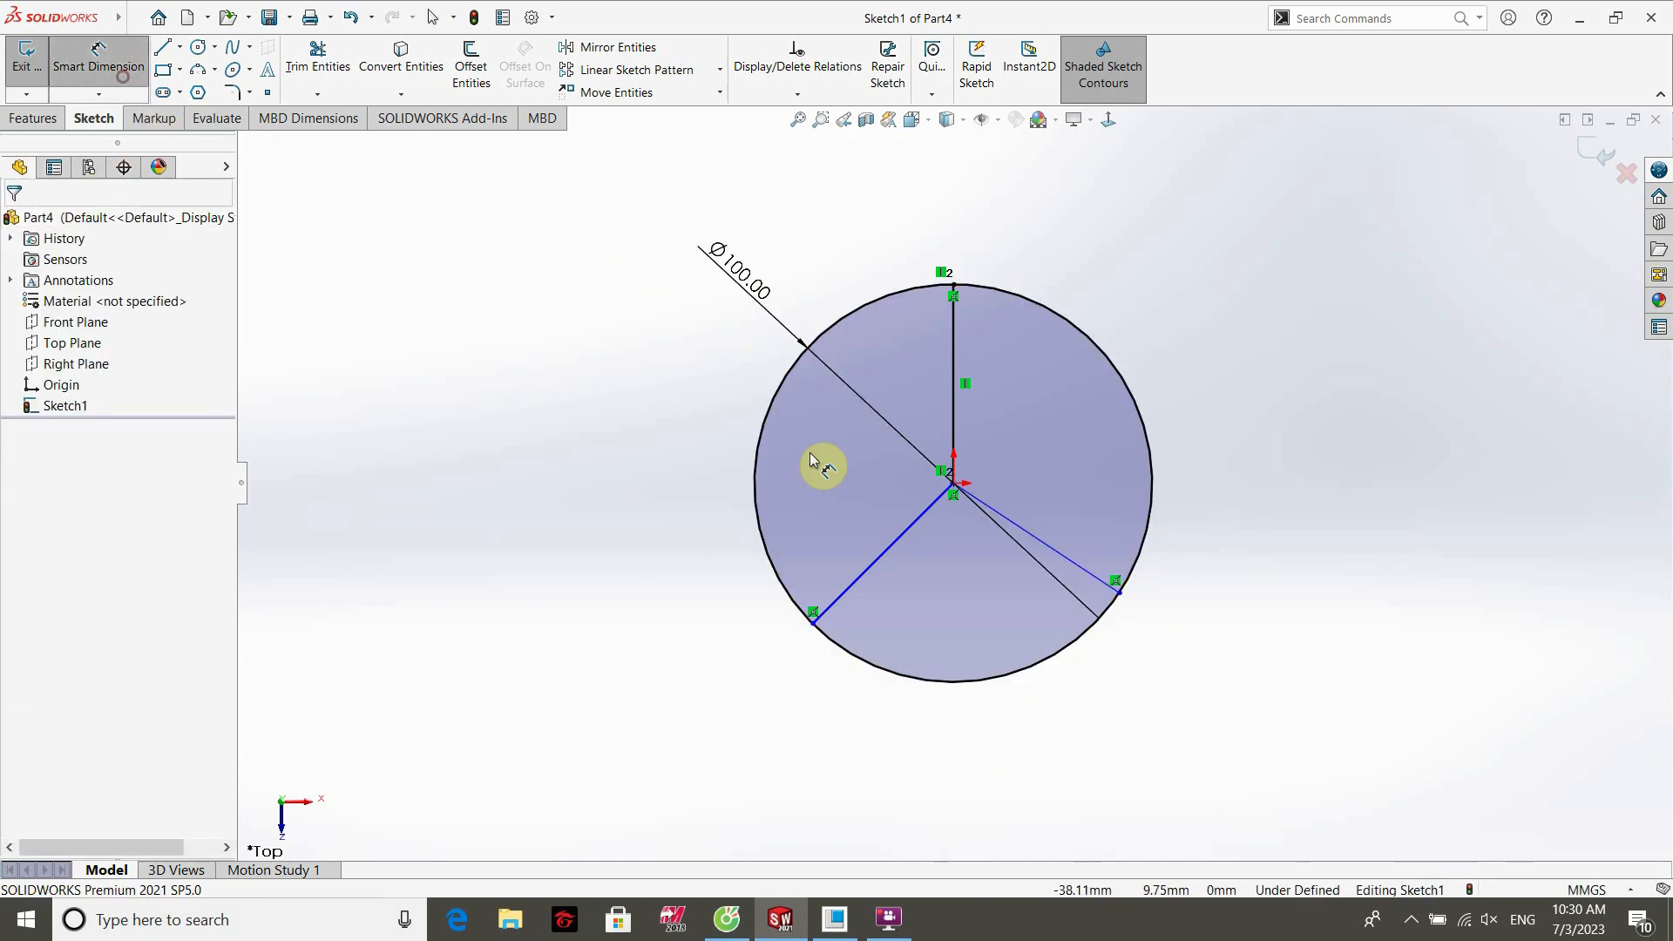
pyautogui.click(907, 545)
pyautogui.click(957, 385)
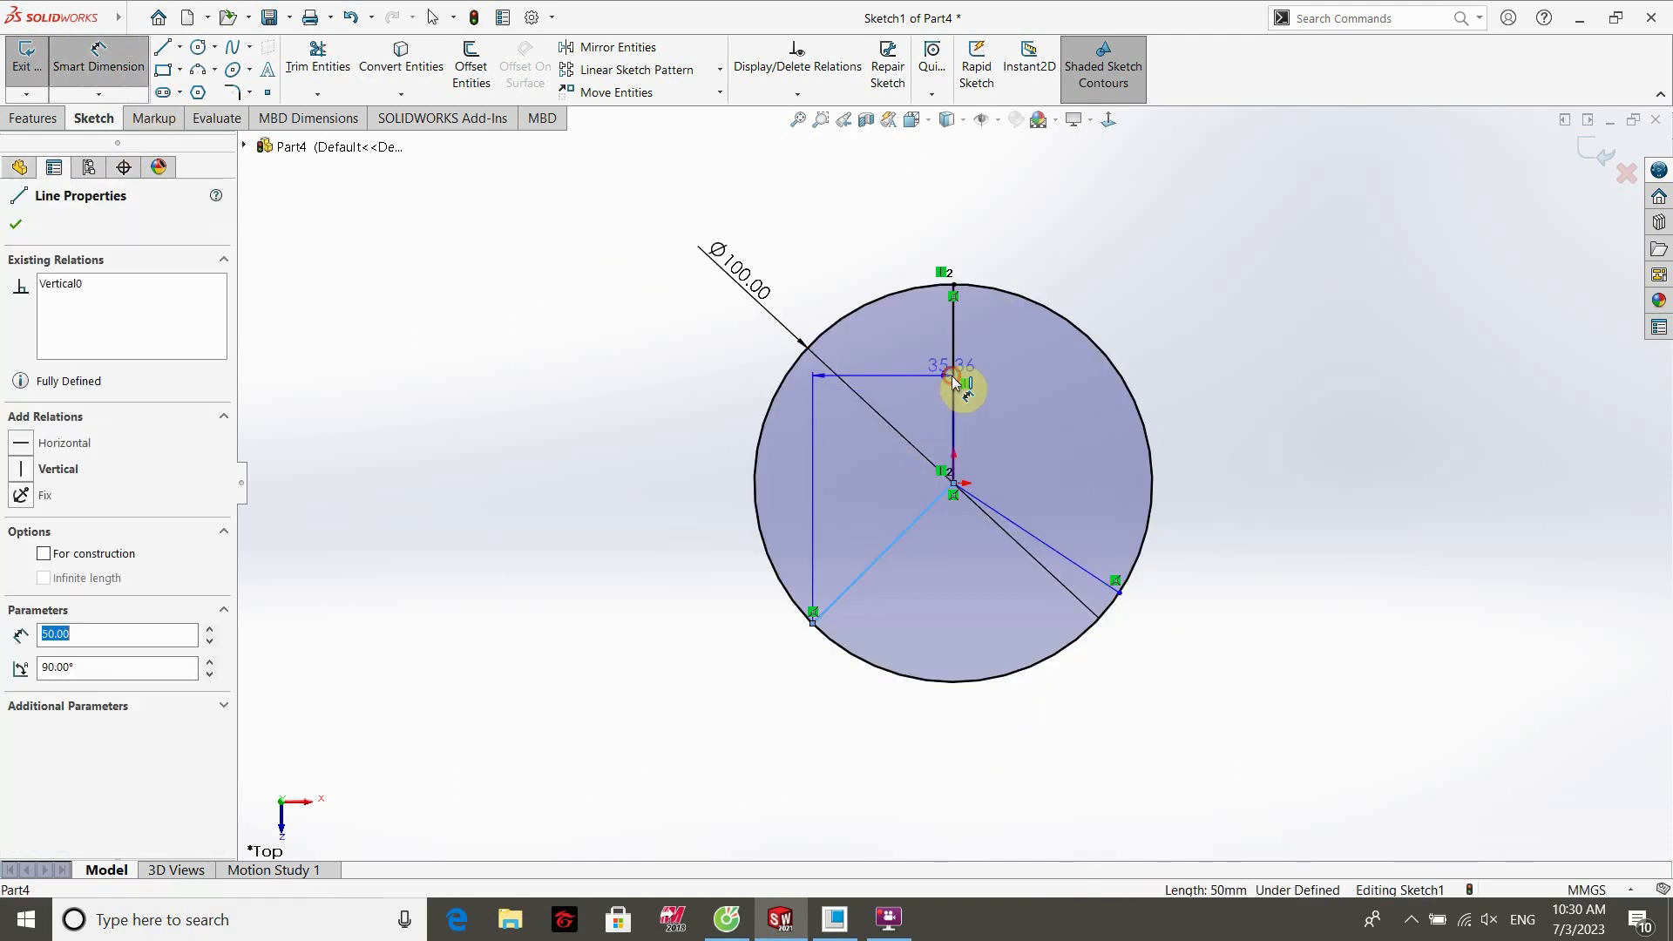
pyautogui.click(868, 401)
pyautogui.write('120')
pyautogui.press('Return')
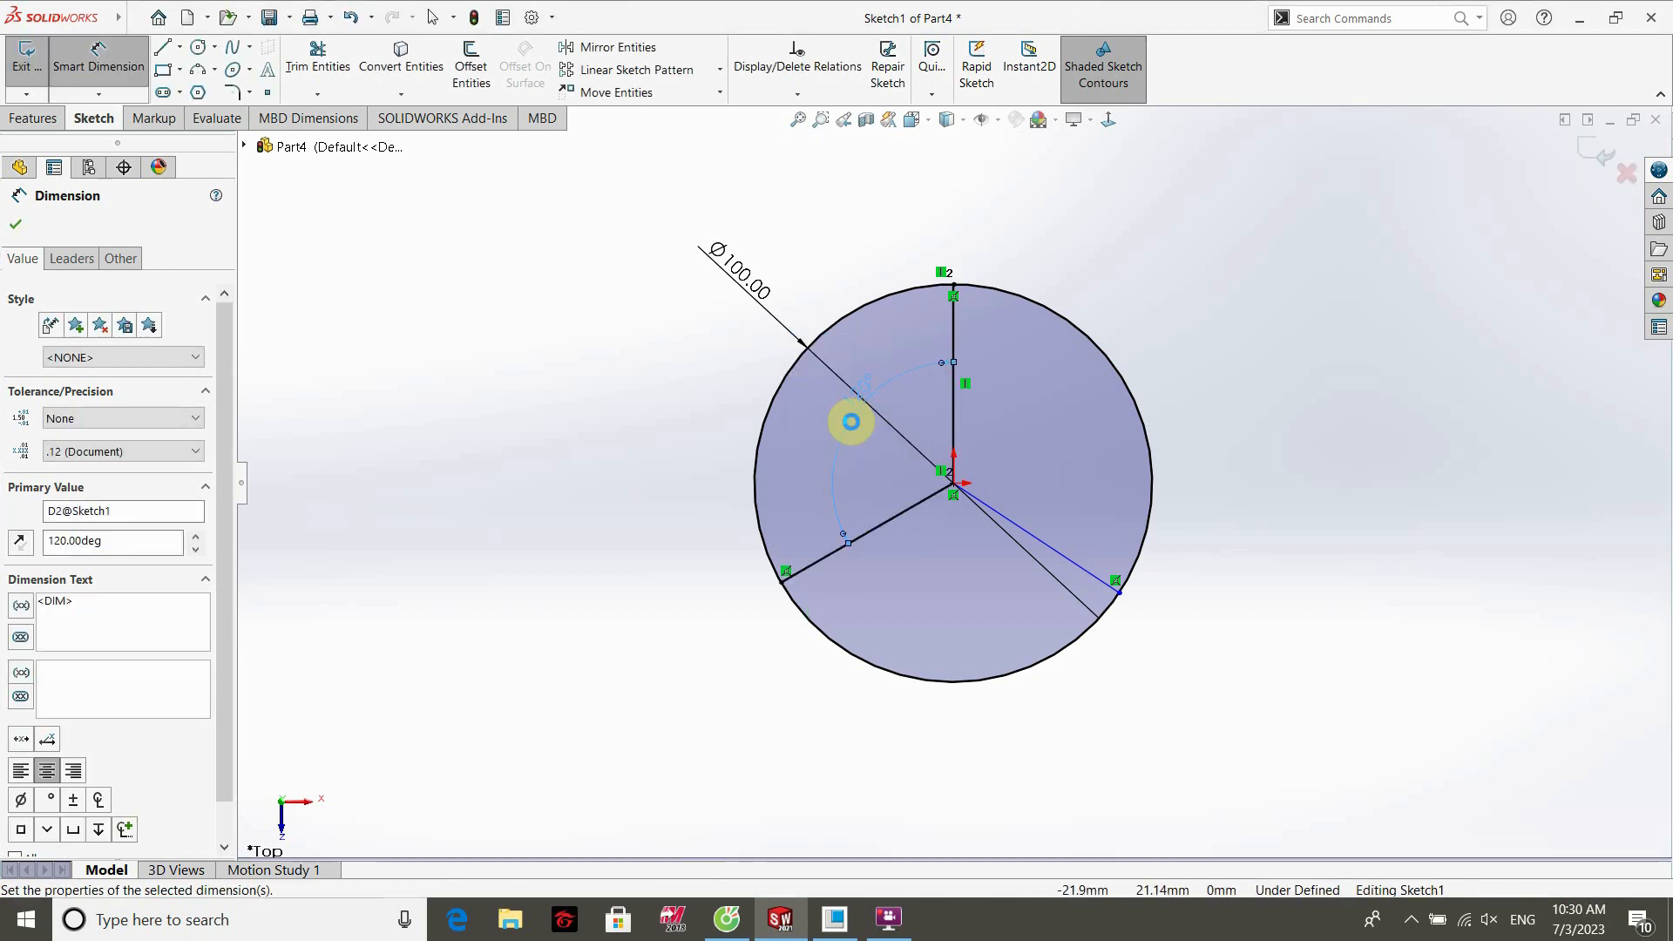
# Dimension the angle between the lower-right radial line and the vertical line as 120°.
pyautogui.click(1016, 533)
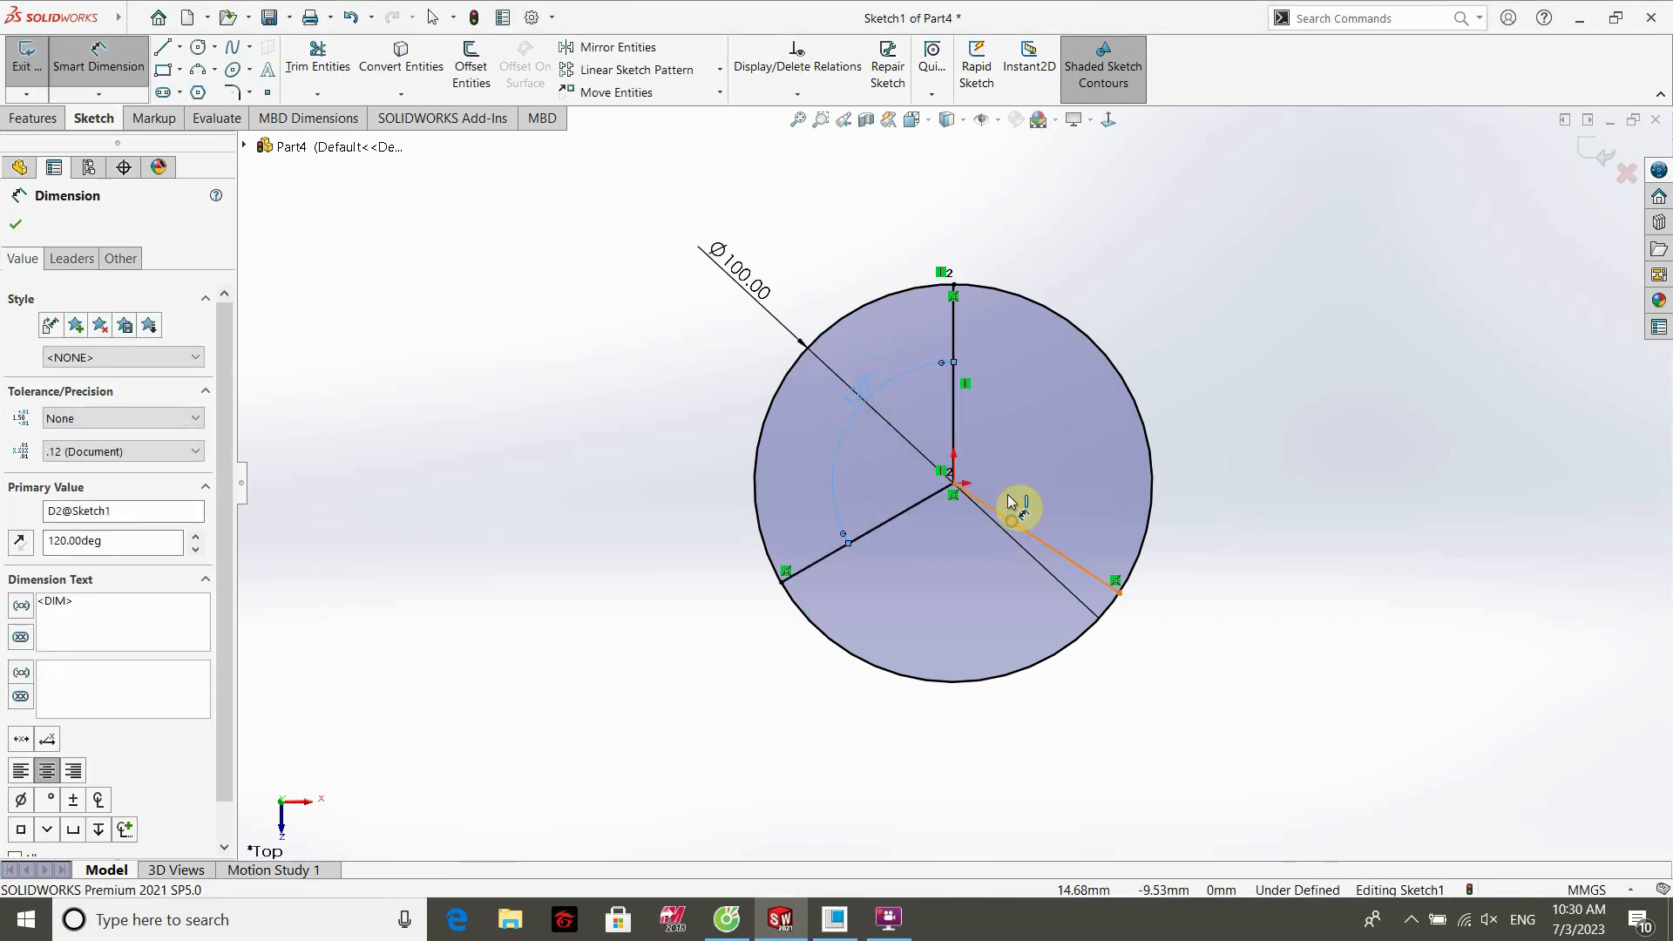
pyautogui.click(954, 425)
pyautogui.click(1012, 416)
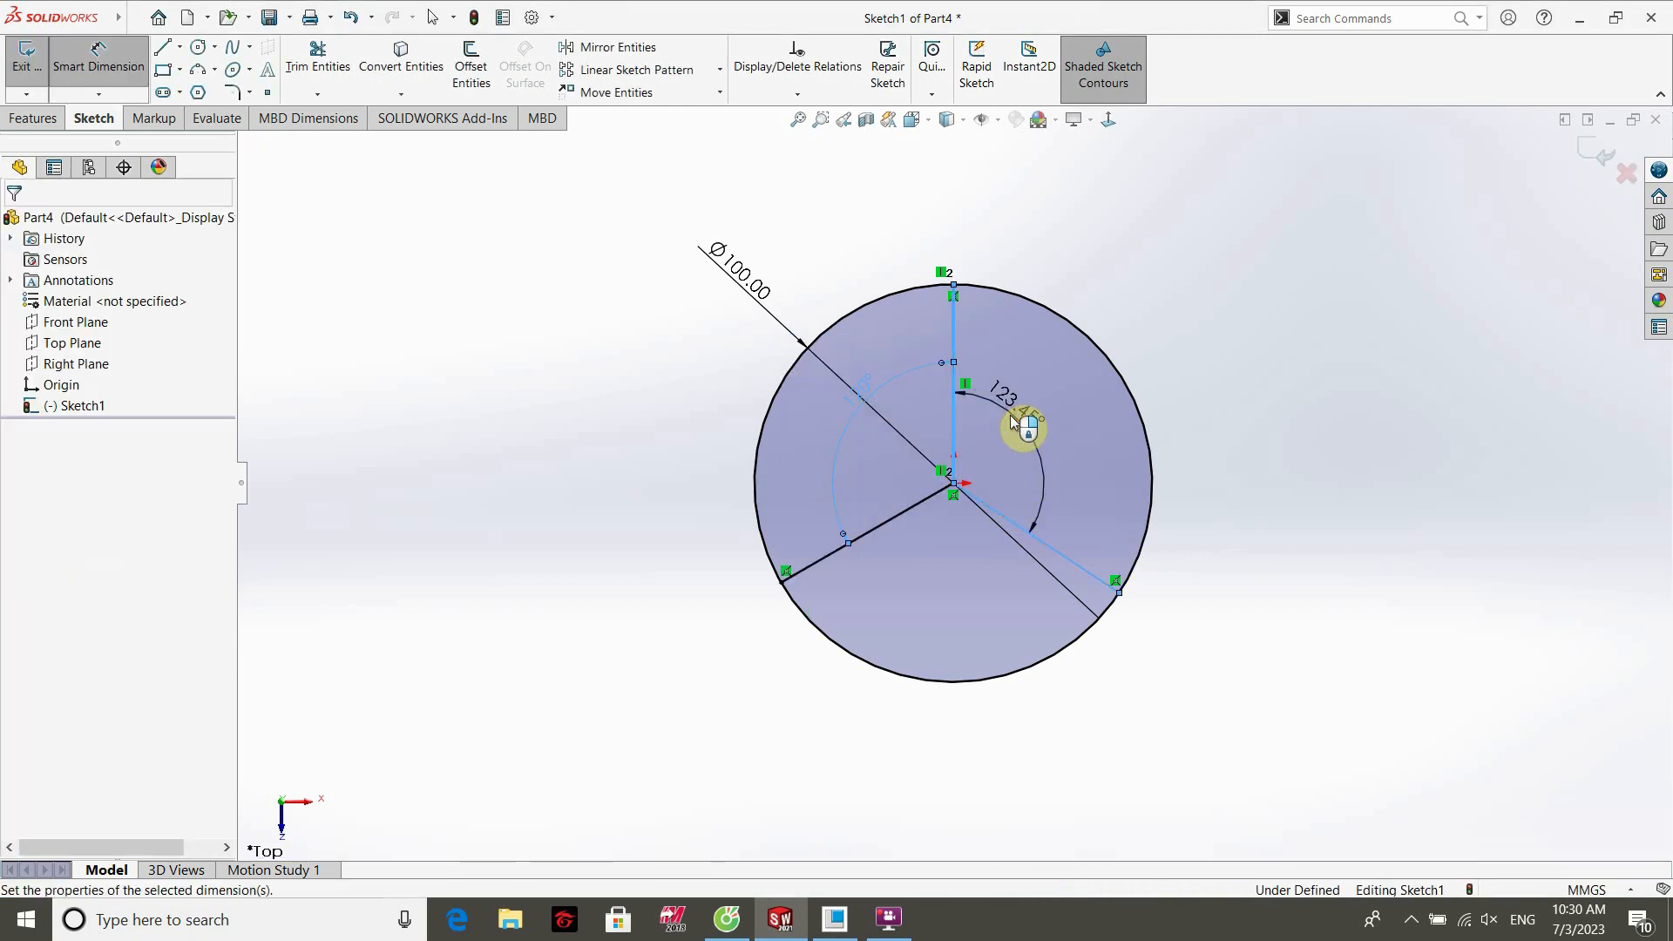
pyautogui.write('120')
pyautogui.press('Return')
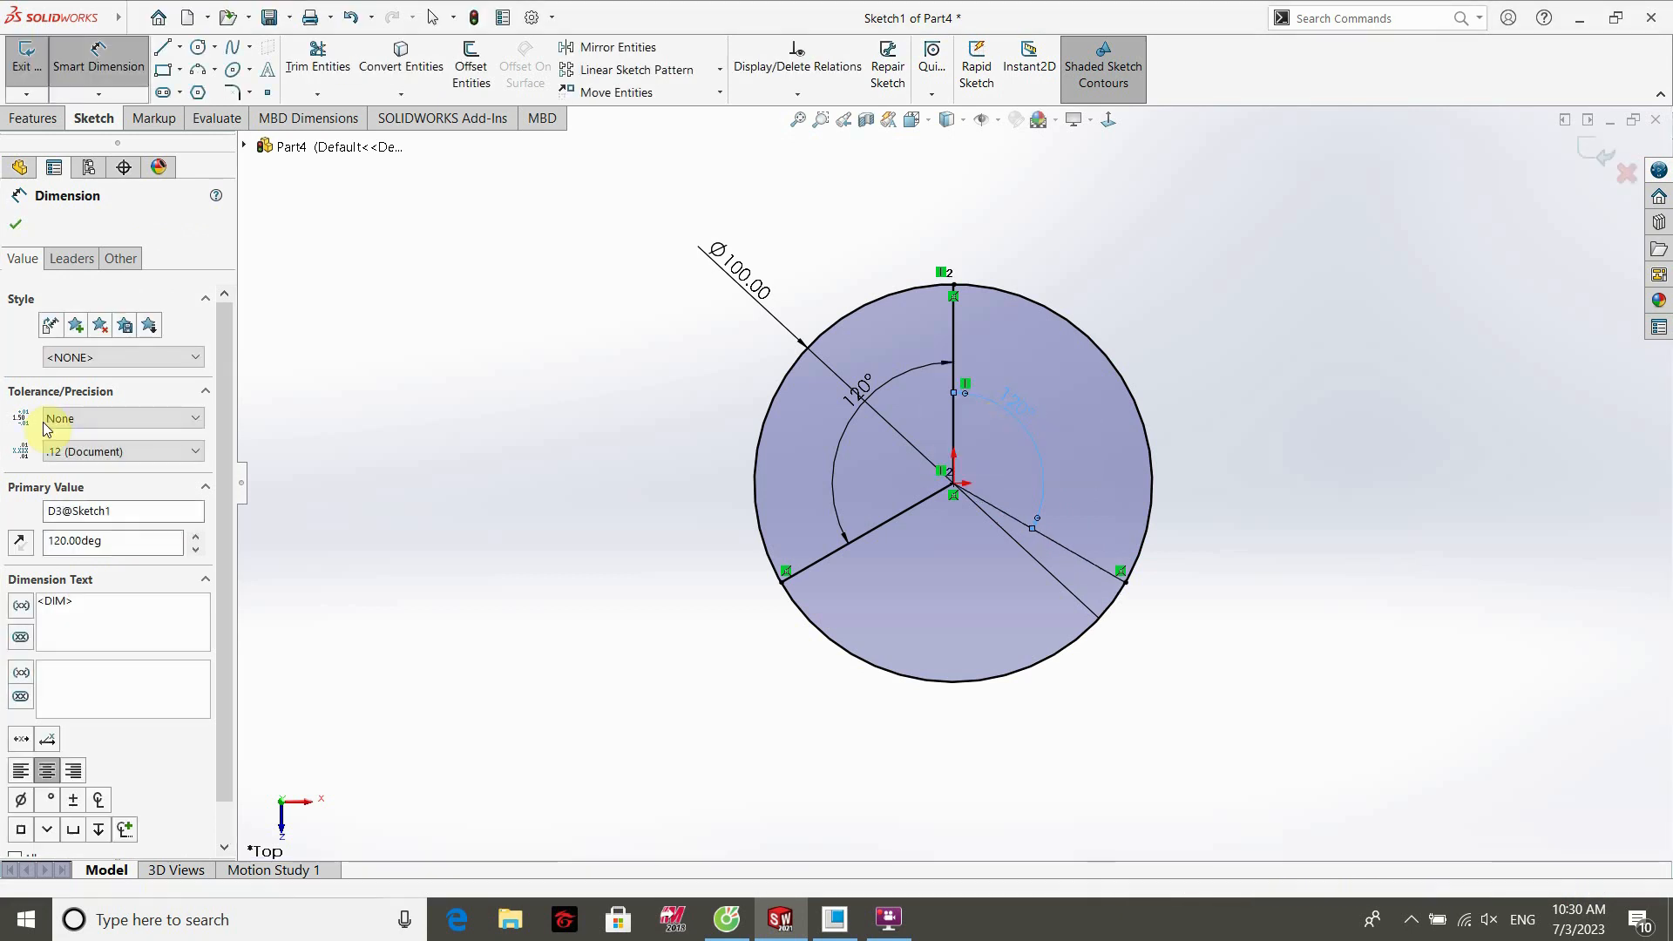
pyautogui.click(24, 230)
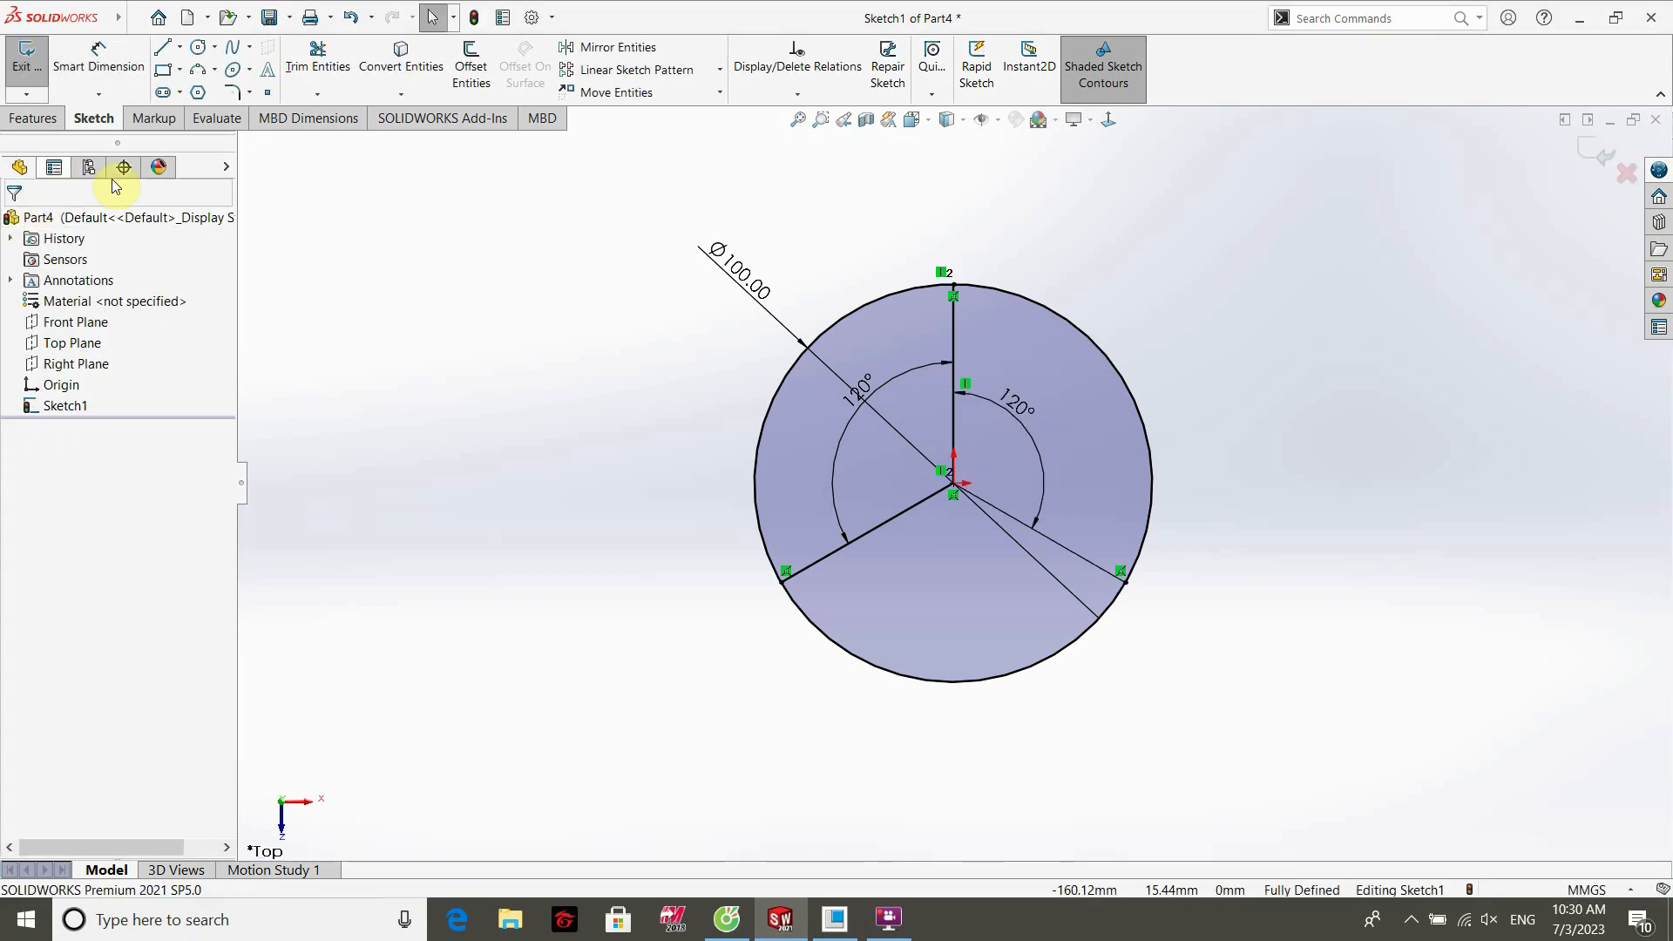
pyautogui.click(136, 19)
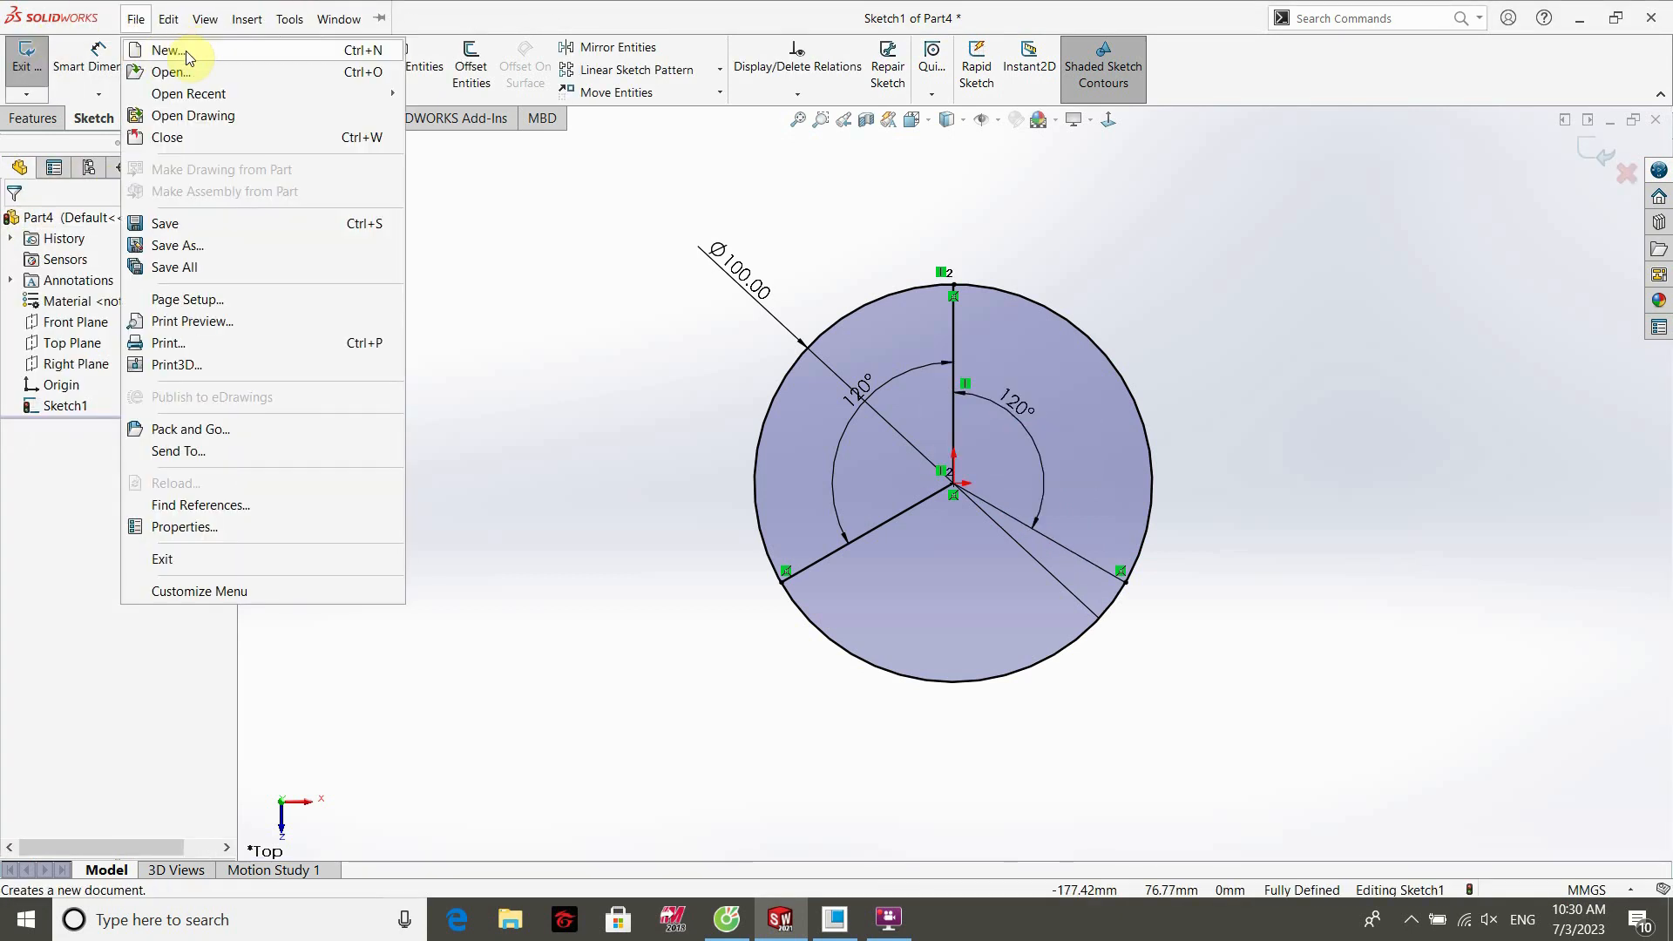
pyautogui.click(379, 670)
pyautogui.click(136, 20)
pyautogui.click(546, 201)
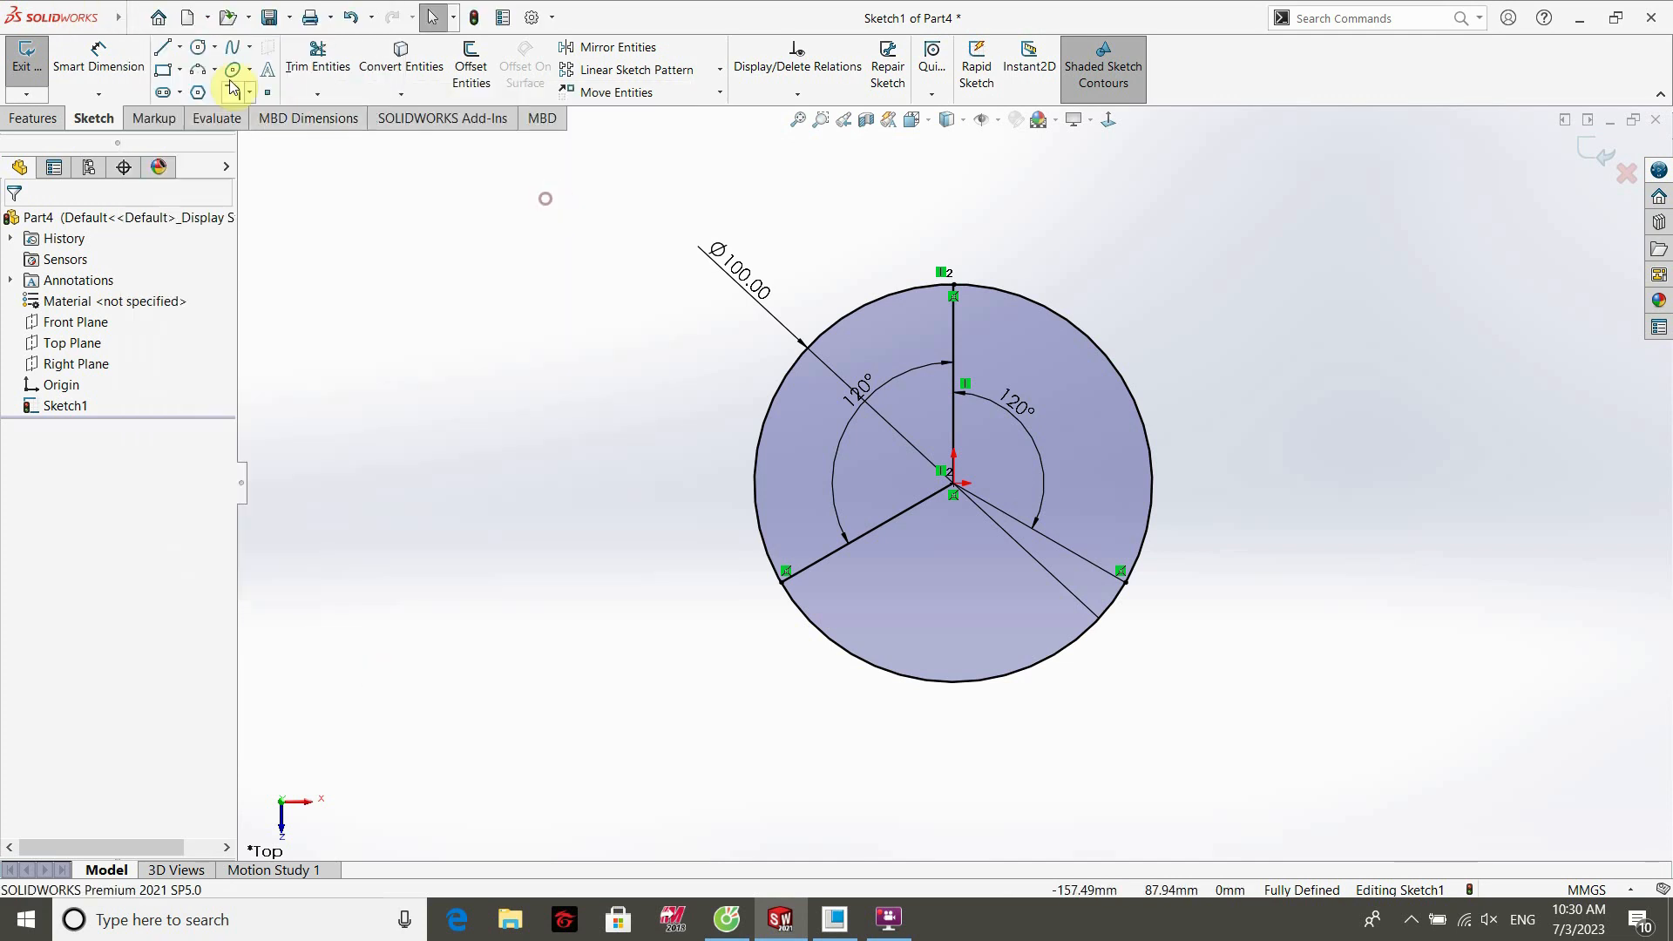
# Draw a smaller concentric circle centred on the origin with a radius of about 21.6 mm.
pyautogui.click(199, 46)
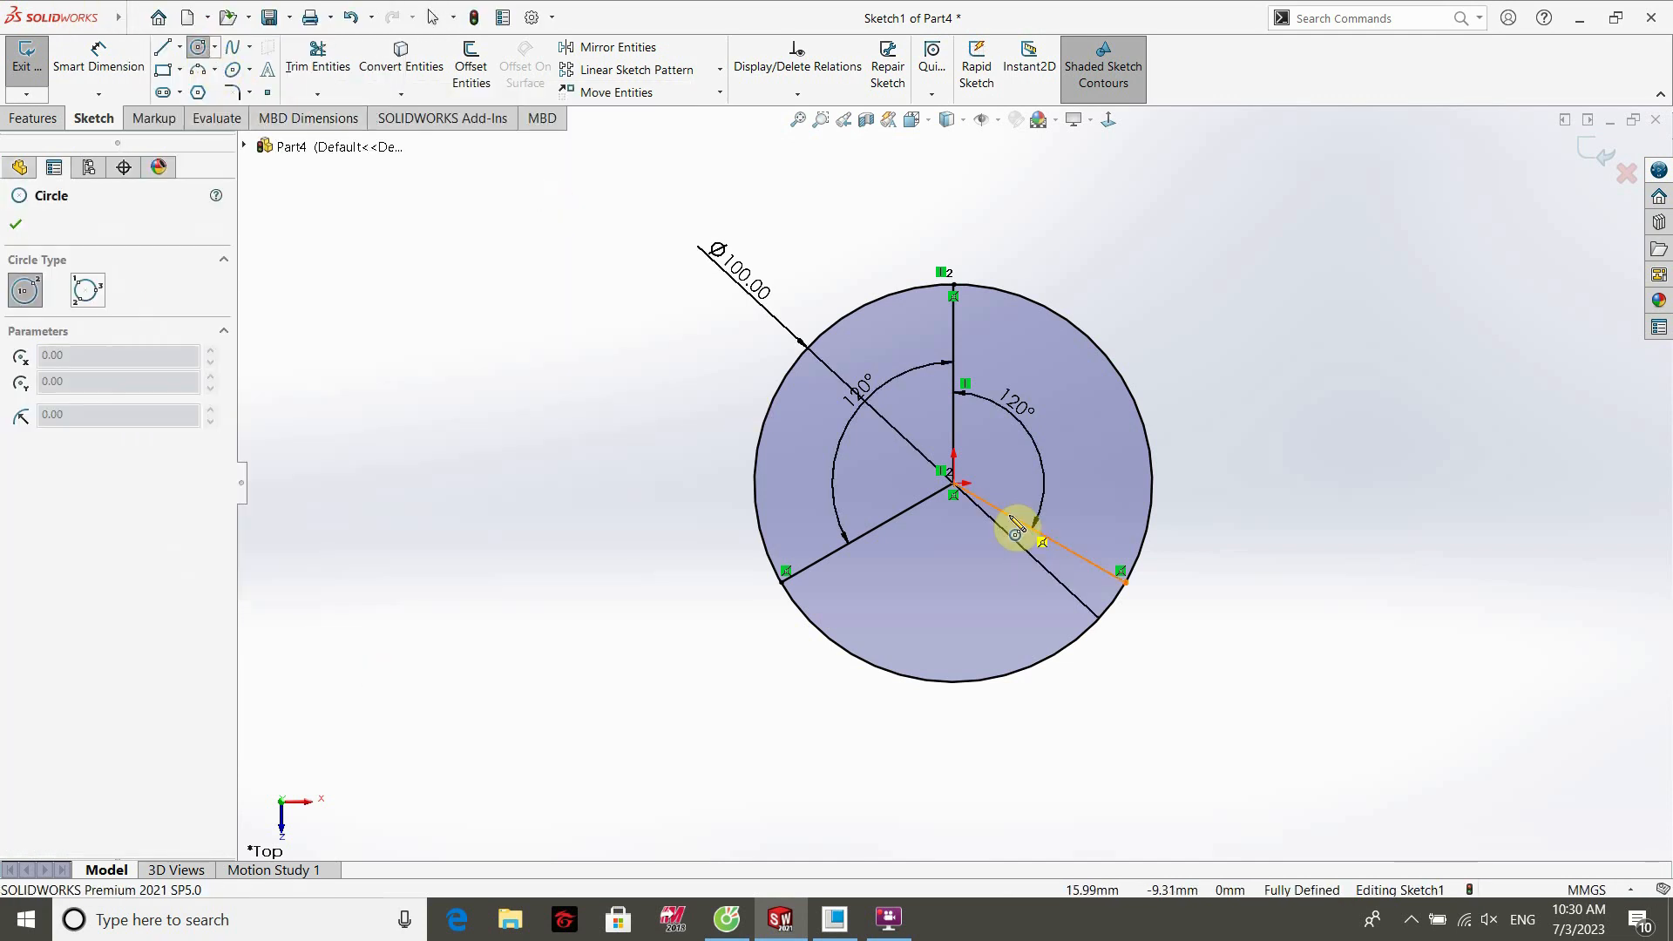
pyautogui.click(953, 484)
pyautogui.click(869, 495)
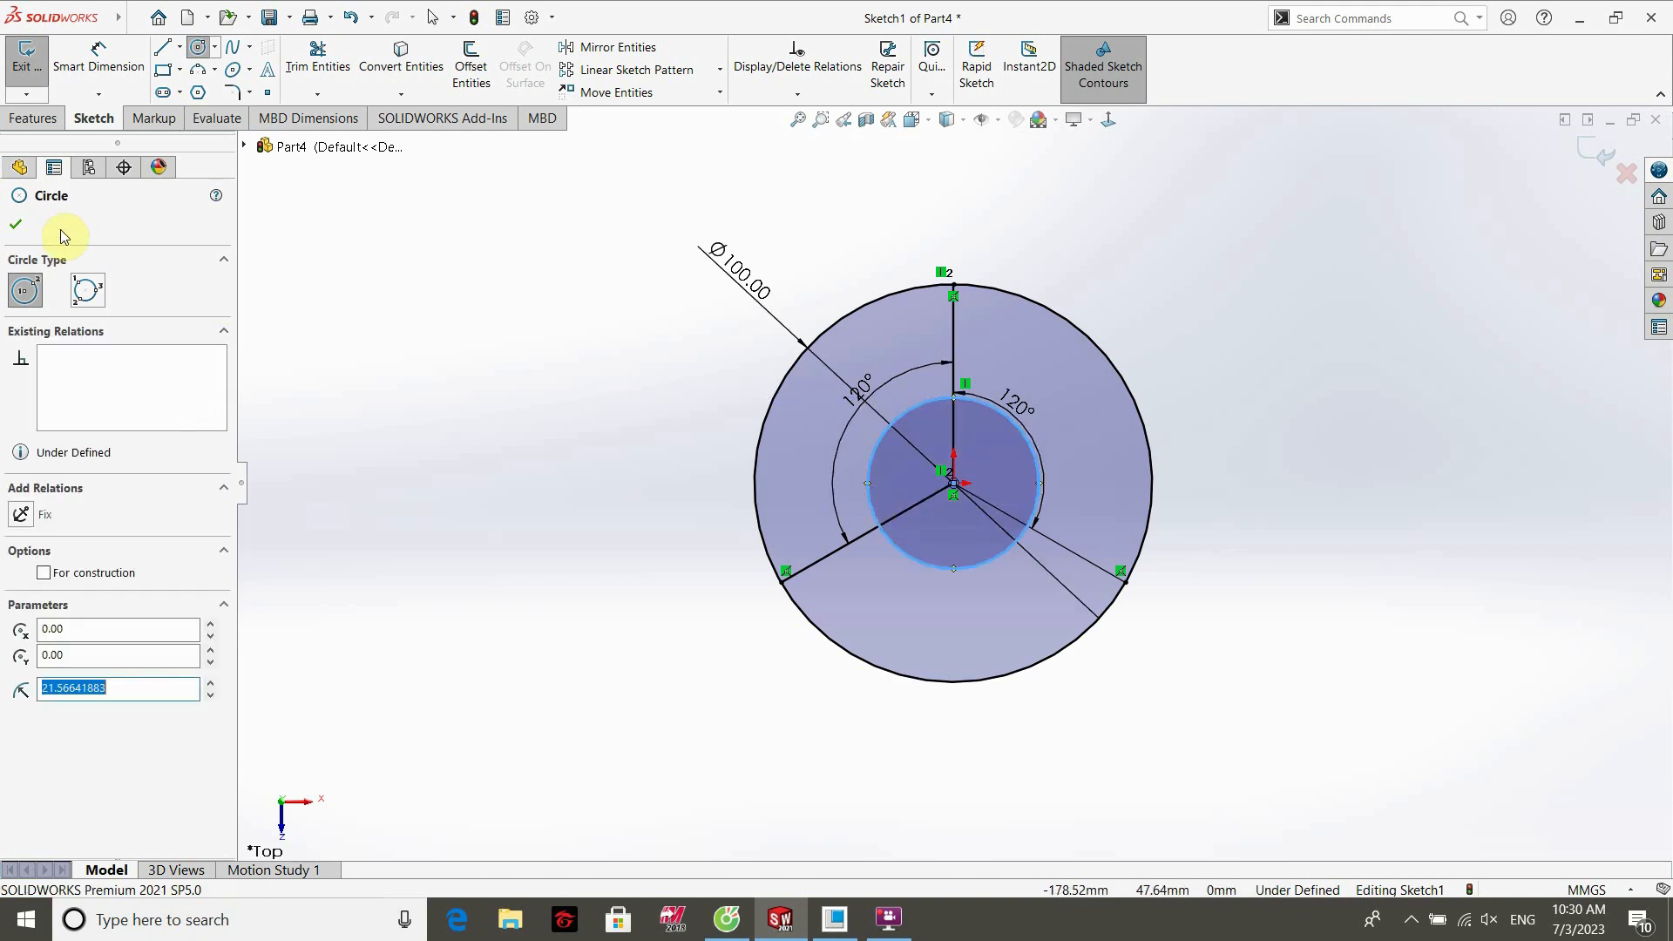
pyautogui.click(19, 221)
# Move both 120° angle dimensions inward, closer to the origin.
pyautogui.scroll(-2, 1011, 473)
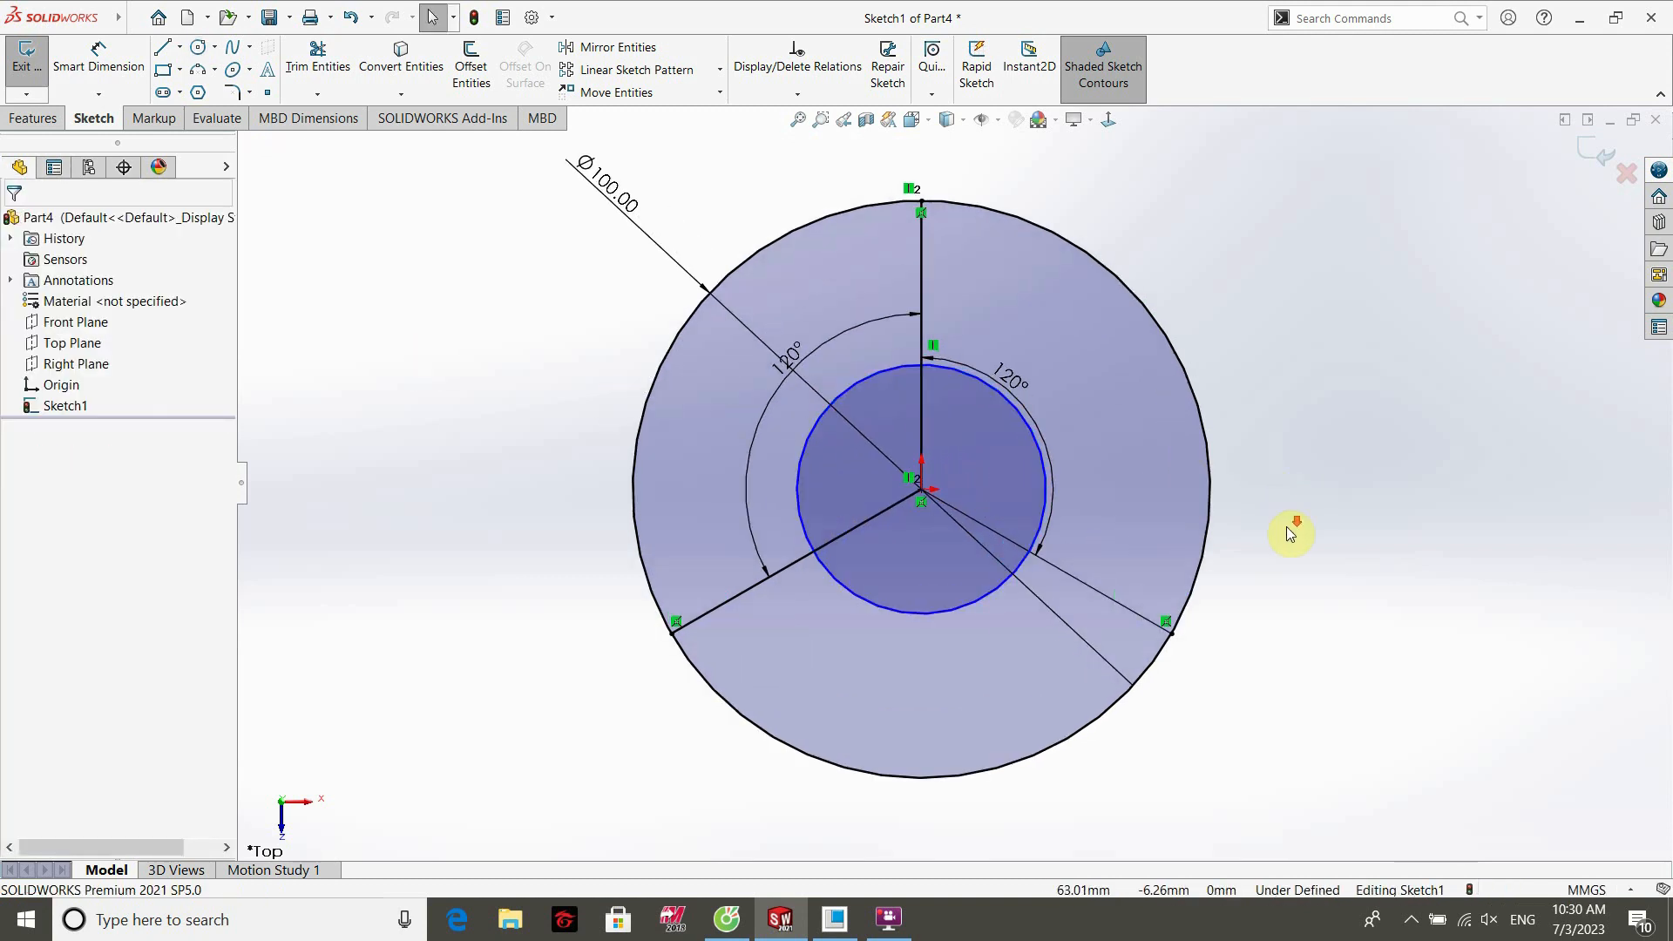
pyautogui.scroll(-1, 1281, 523)
pyautogui.moveTo(687, 340); pyautogui.dragTo(771, 423)
pyautogui.moveTo(937, 347); pyautogui.dragTo(900, 430)
pyautogui.click(1361, 358)
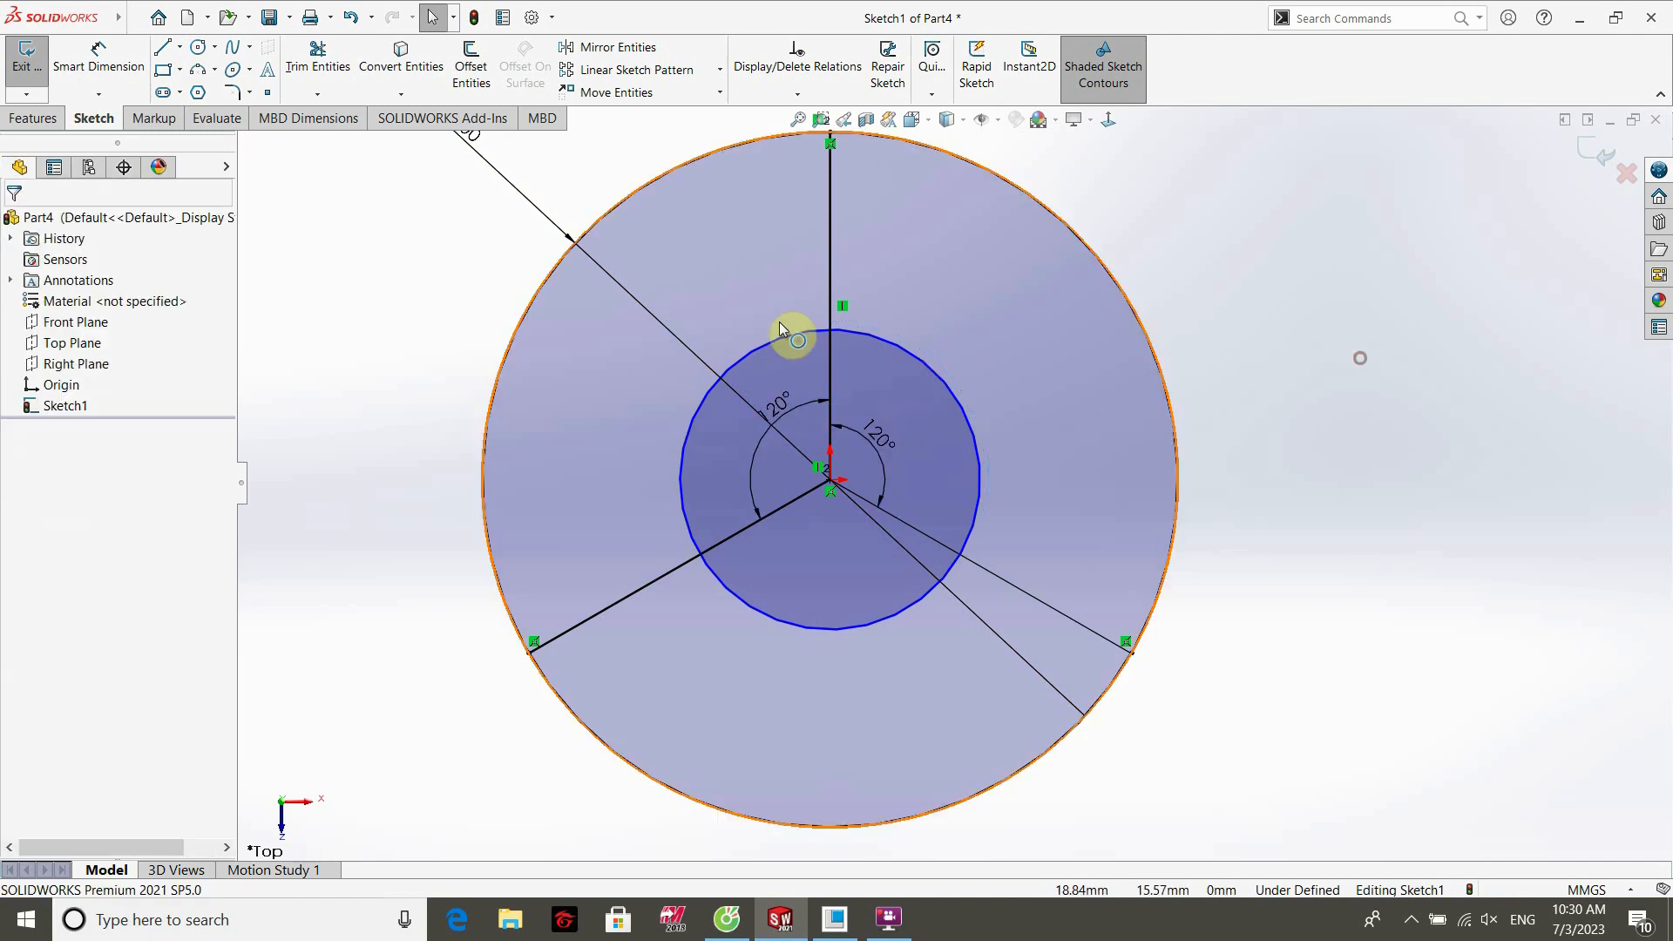
# Set the inner circle's diameter to 48 mm and convert it to construction geometry.
pyautogui.click(99, 56)
pyautogui.click(922, 347)
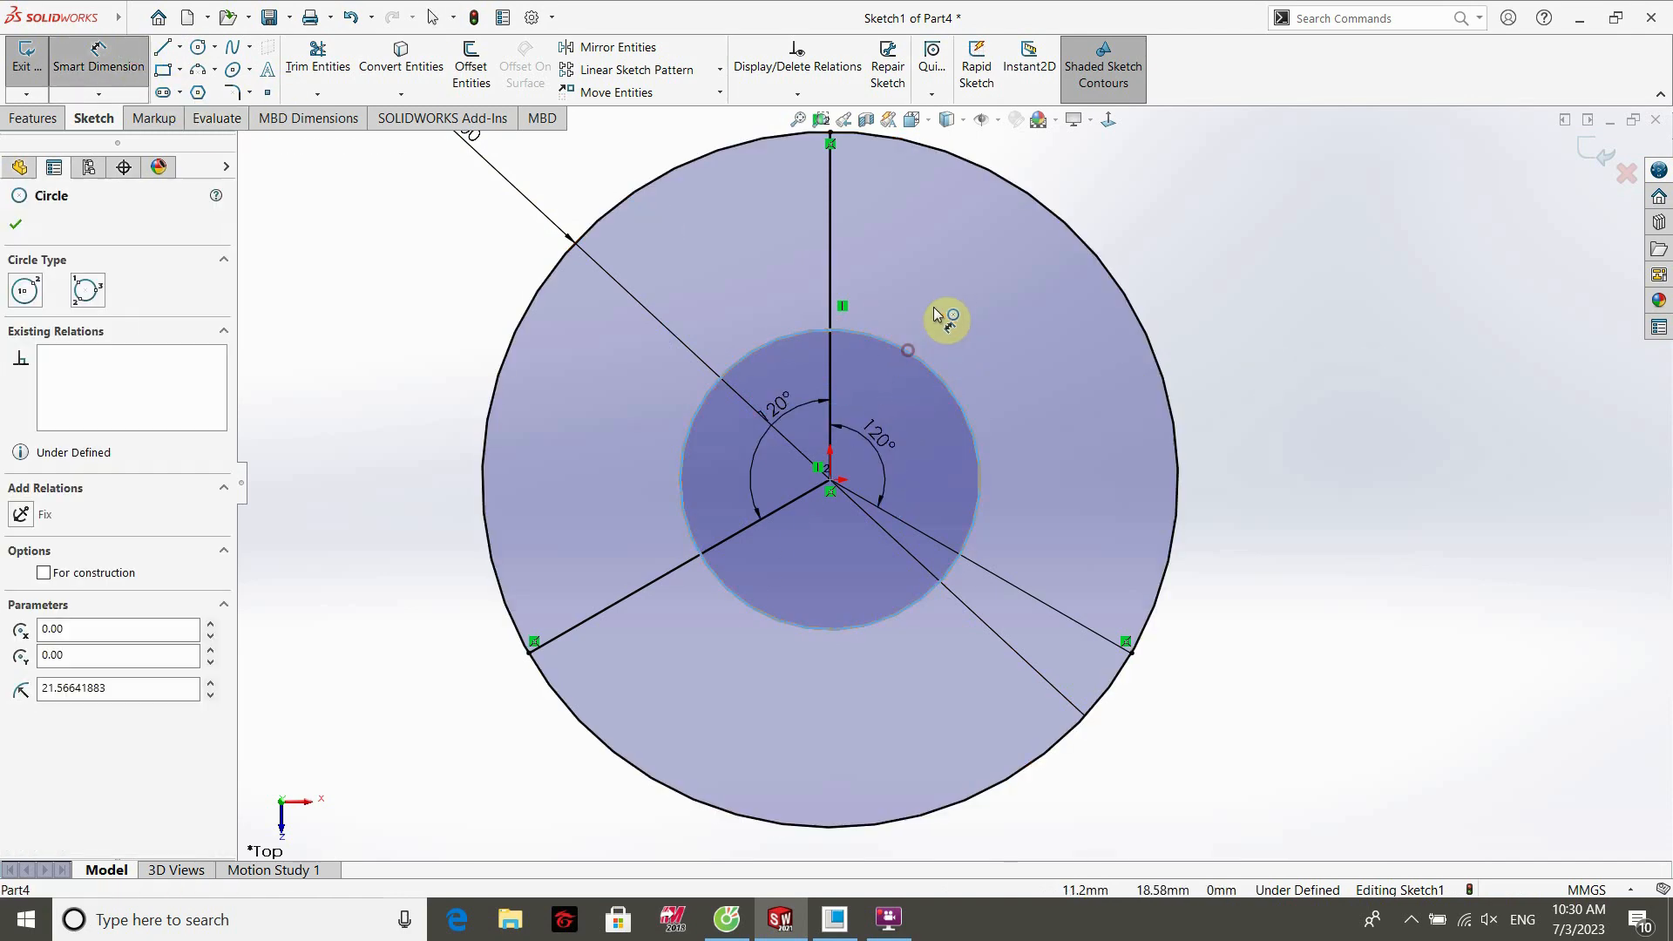
pyautogui.click(943, 301)
pyautogui.write('48')
pyautogui.press('Return')
pyautogui.click(16, 224)
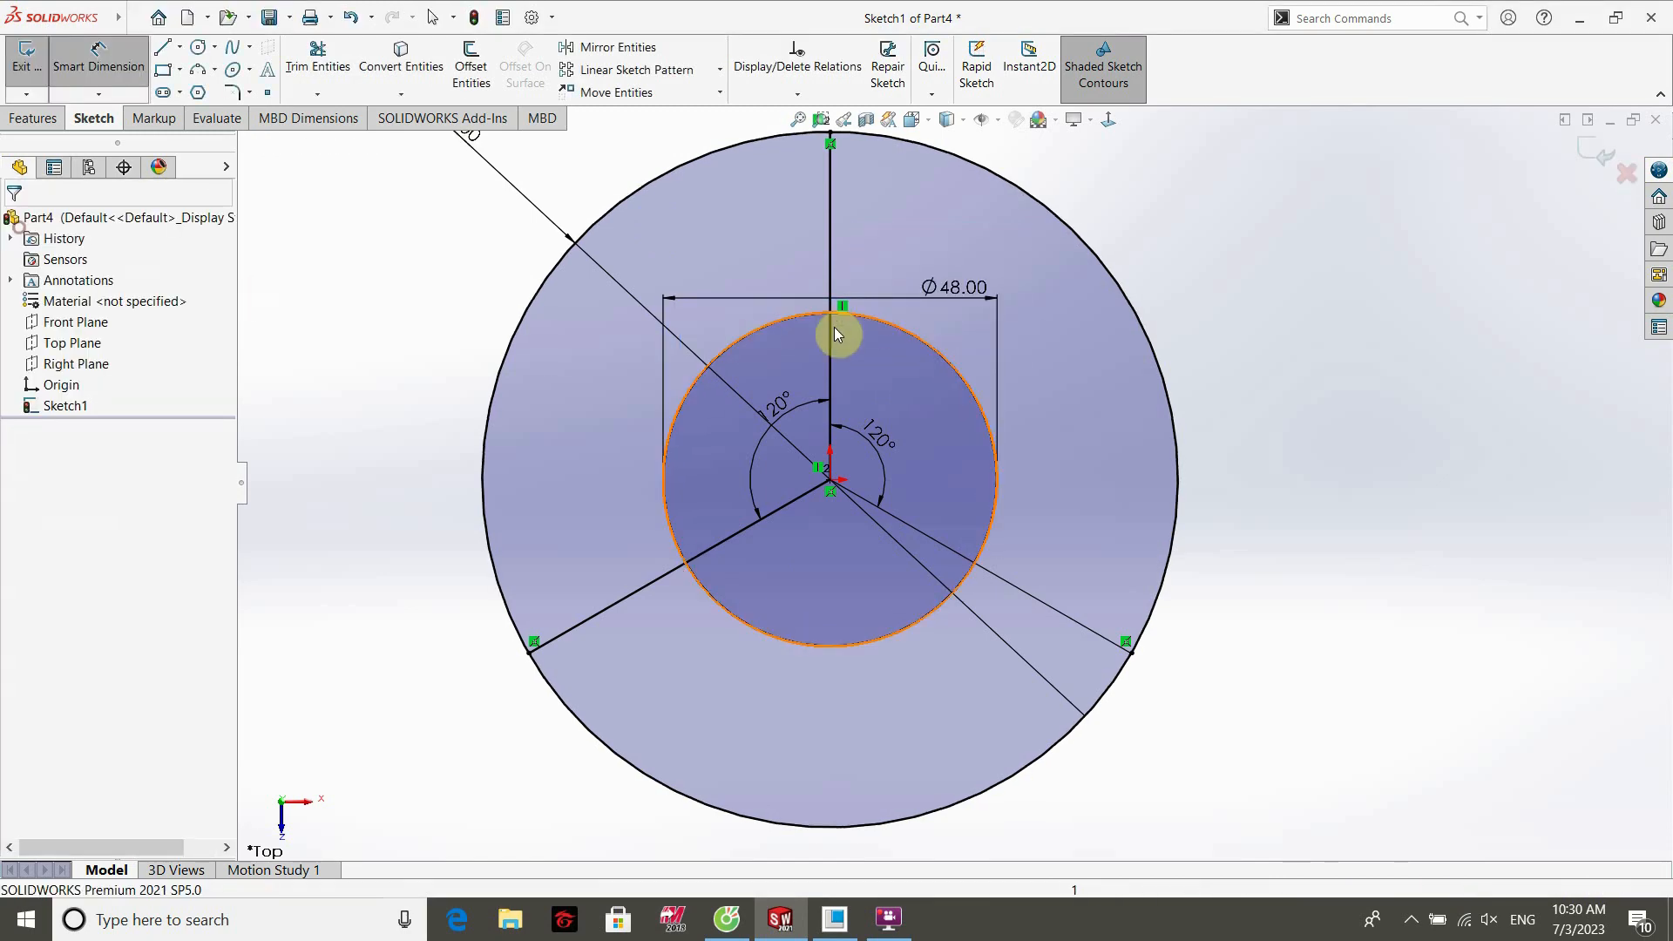
pyautogui.rightClick(783, 316)
pyautogui.click(820, 296)
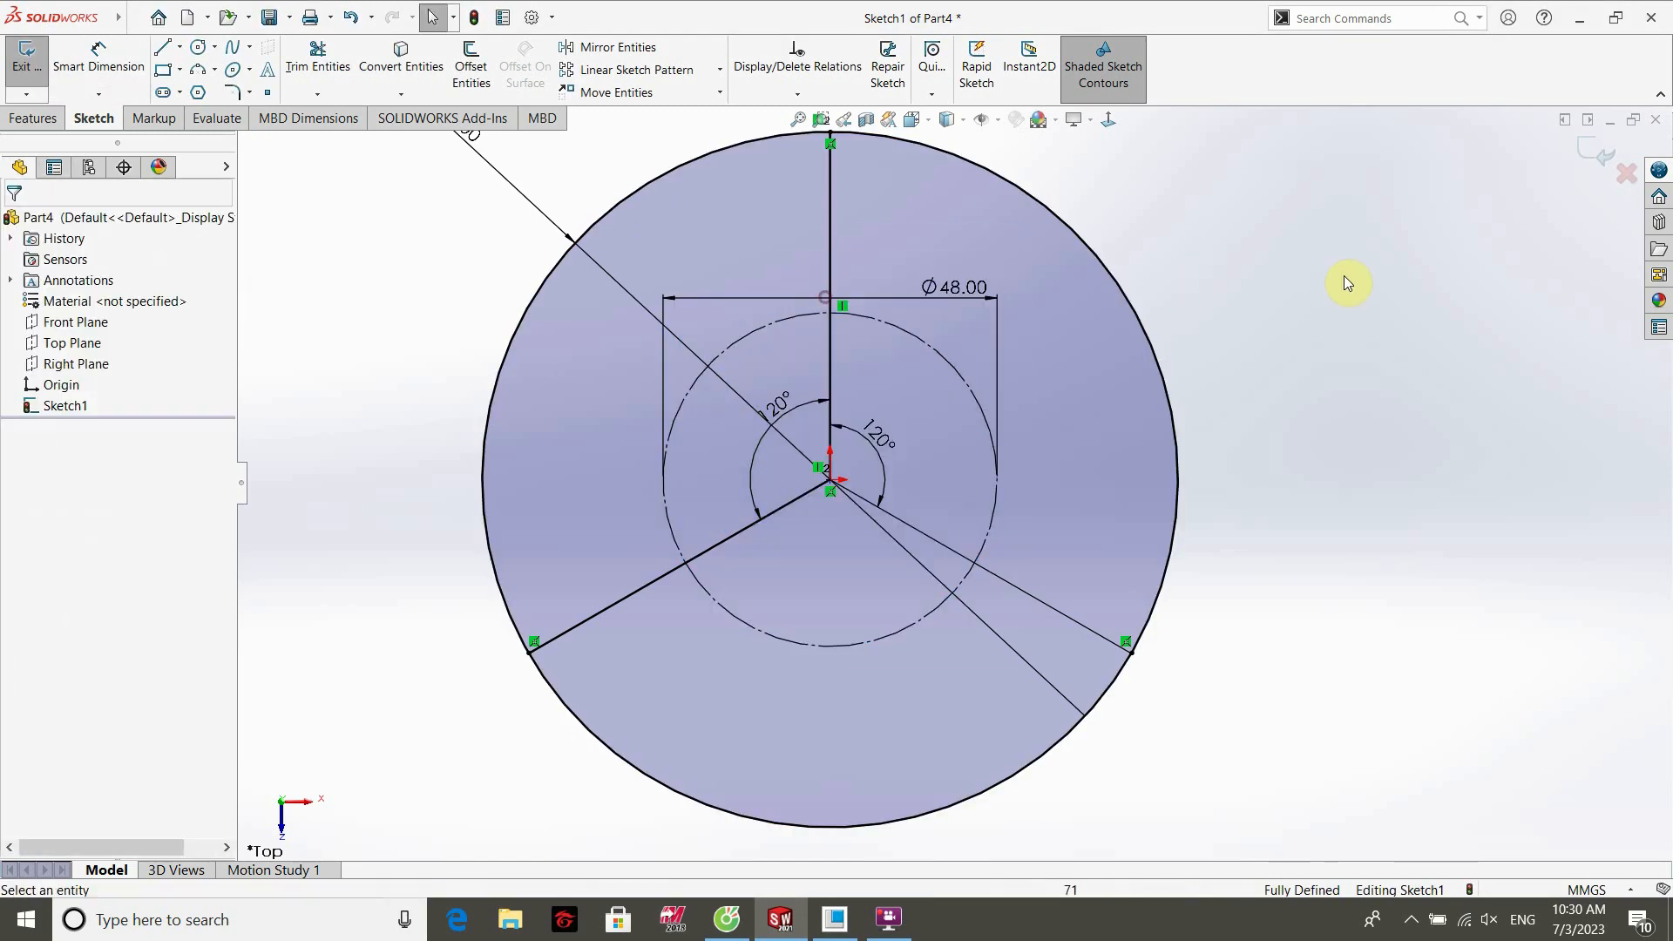
# Draw three circles with radii of about 9, 11 and 6 mm, centred where the radial lines cross the construction circle.
pyautogui.click(195, 50)
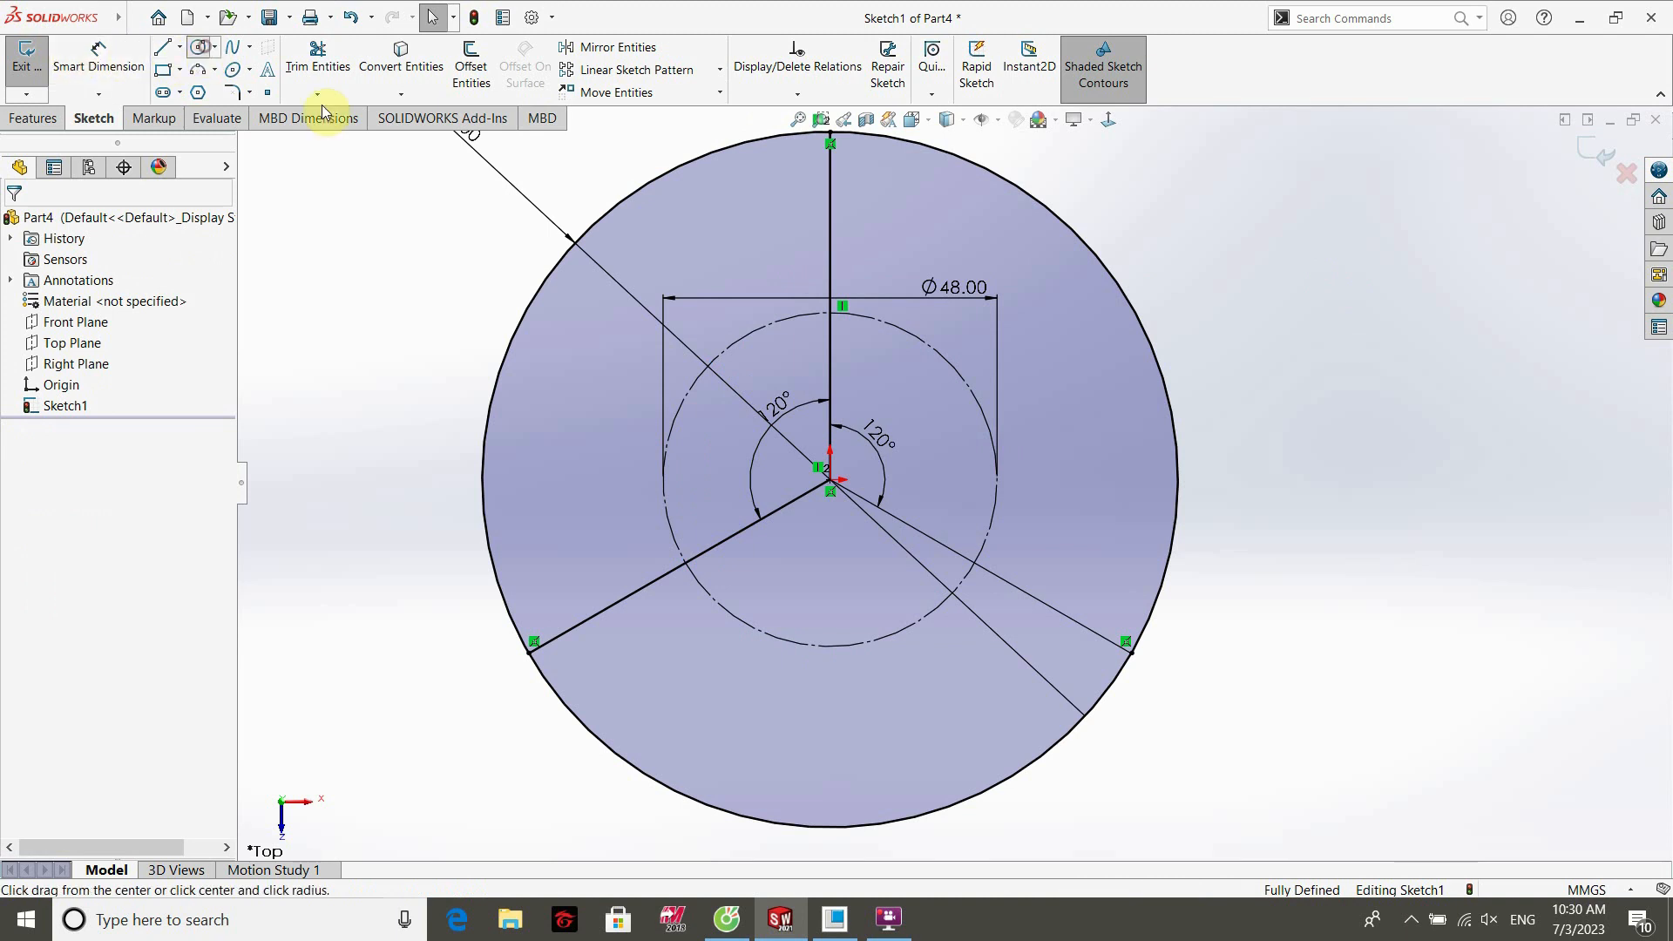
pyautogui.click(830, 312)
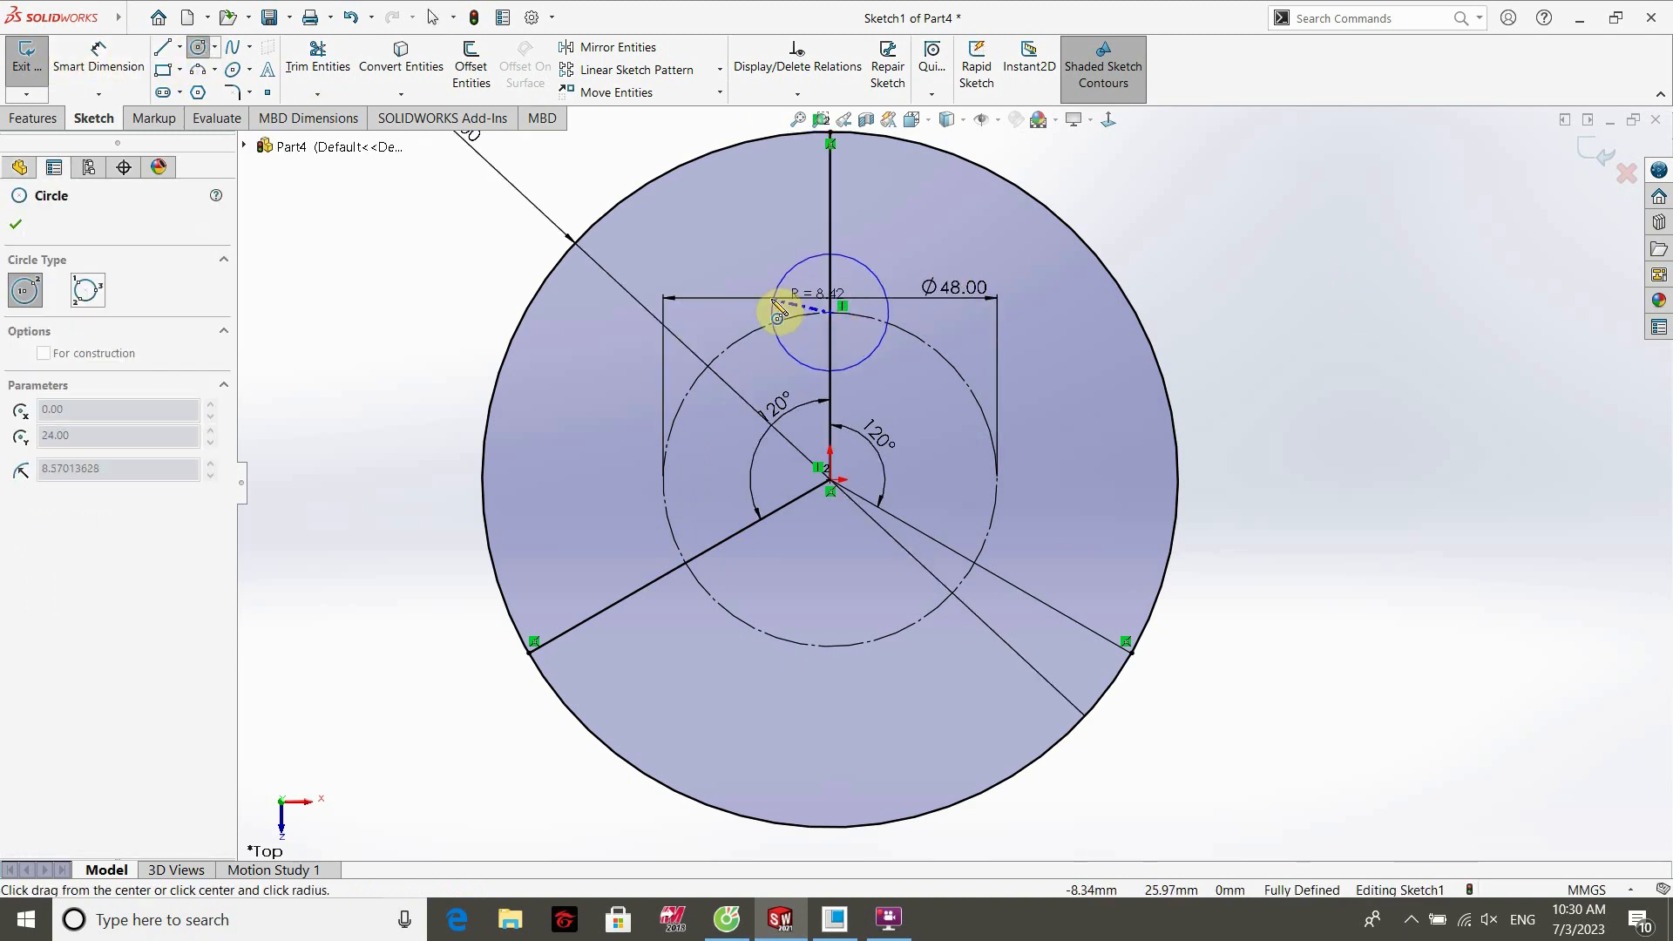
pyautogui.click(770, 312)
pyautogui.click(686, 563)
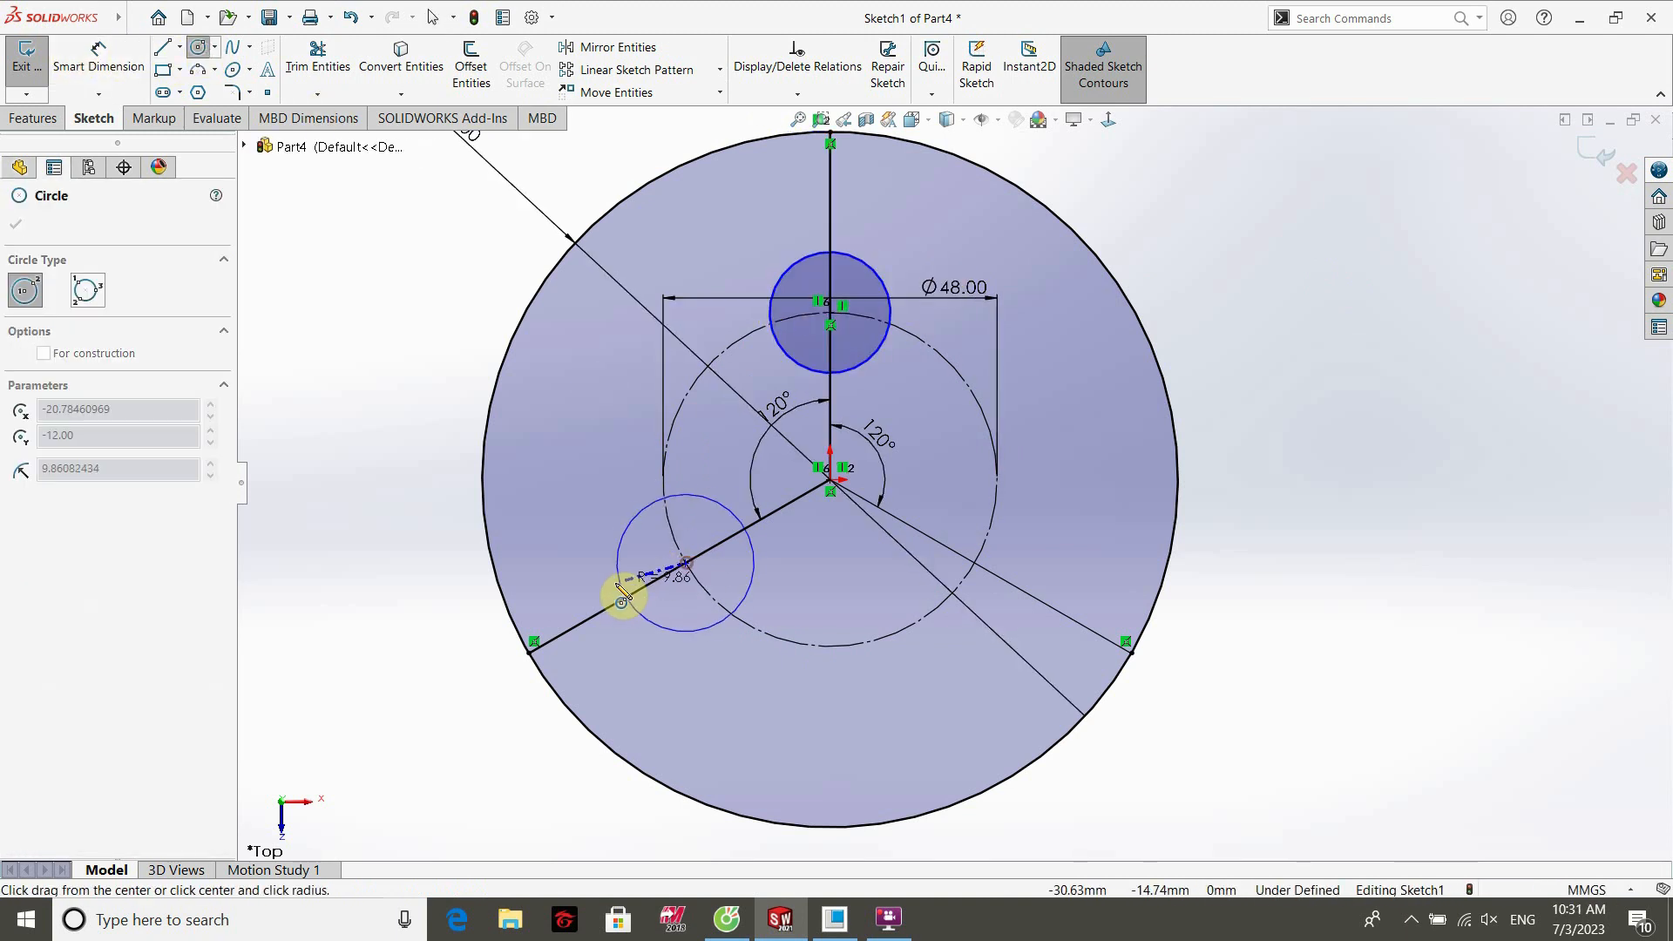
pyautogui.click(612, 573)
pyautogui.click(976, 566)
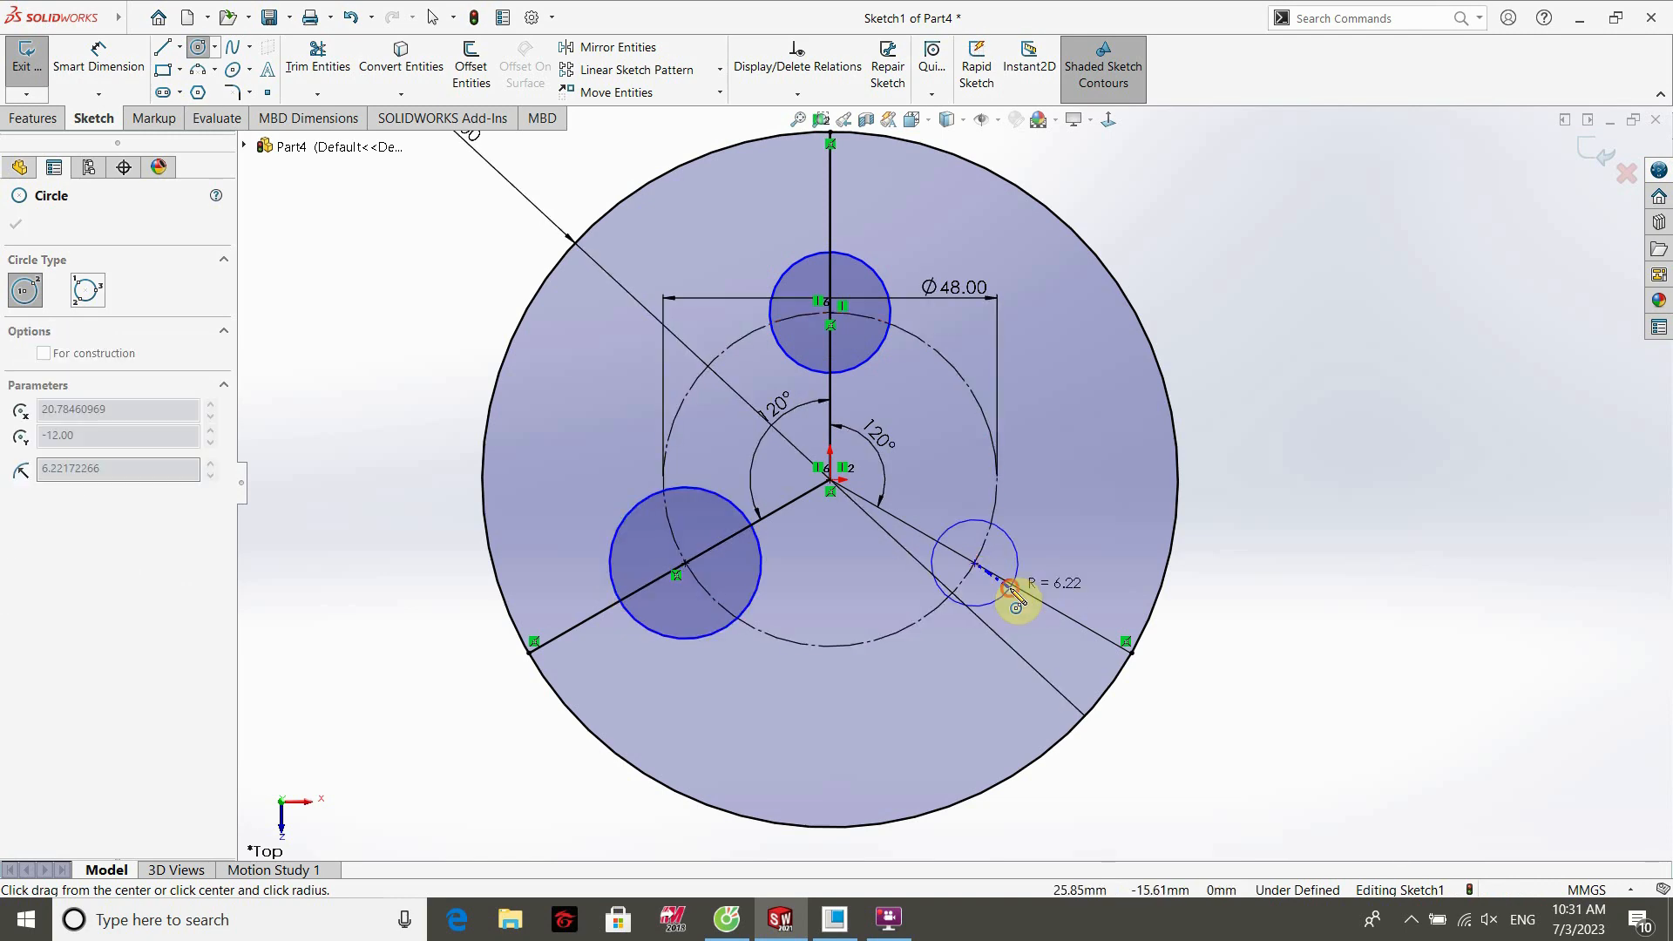
pyautogui.click(1008, 590)
pyautogui.press('Escape')
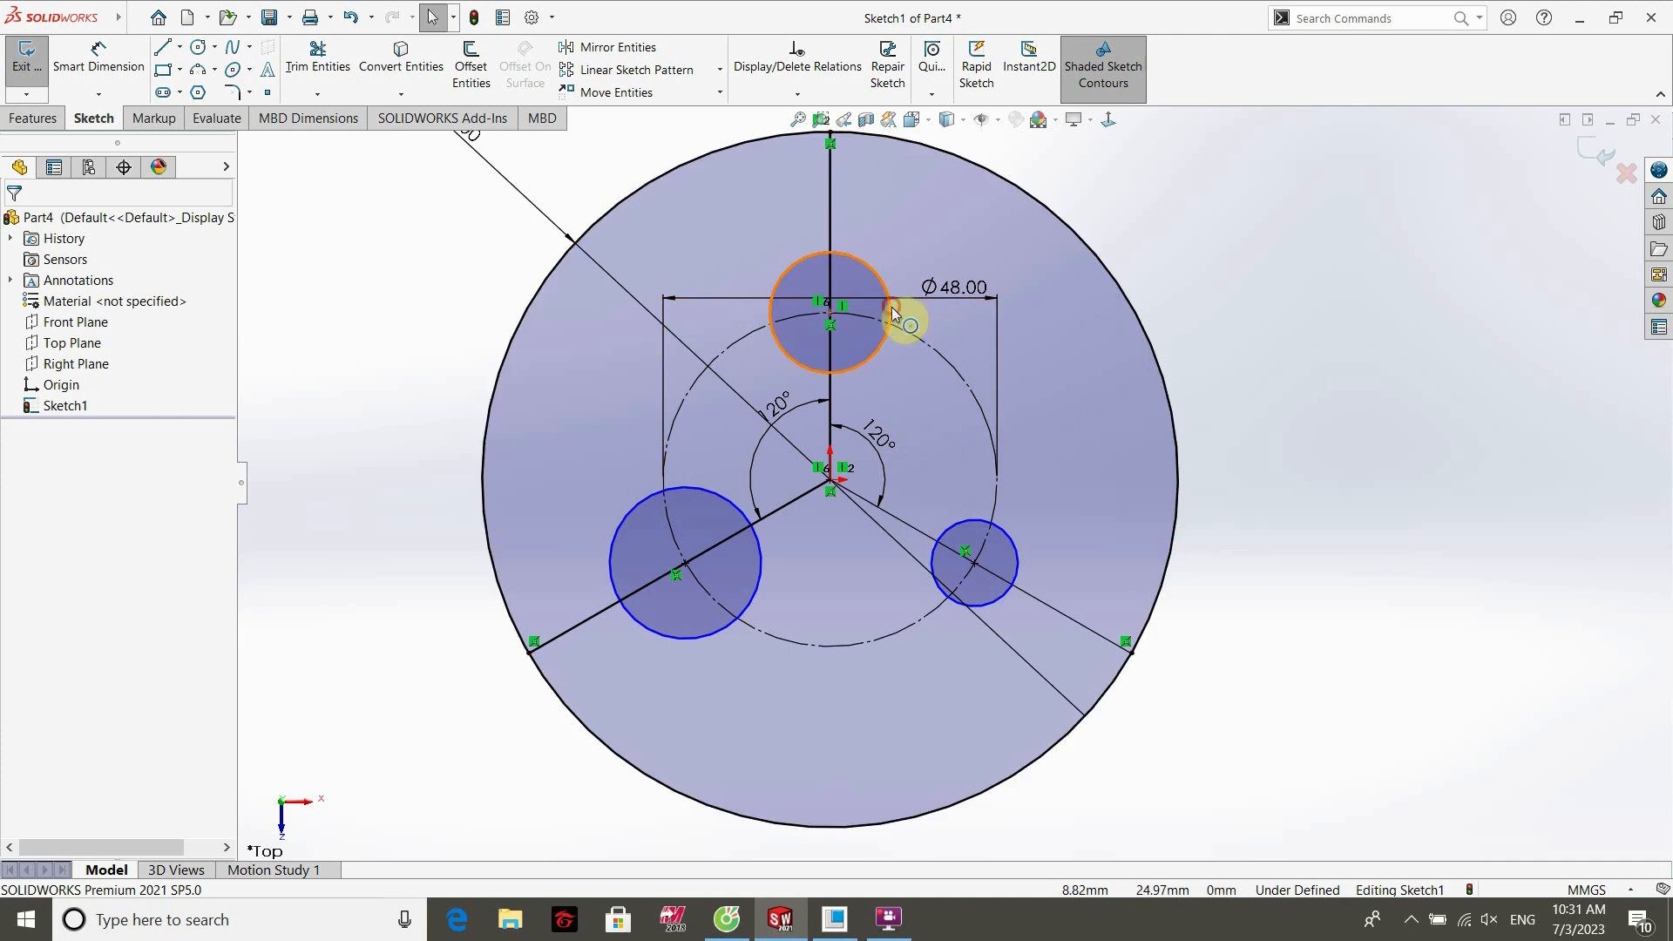
# Apply an Equal relation to the three small circles on the construction circle.
pyautogui.click(890, 315)
pyautogui.keyDown('ctrl'); pyautogui.click(932, 547); pyautogui.keyUp('ctrl')
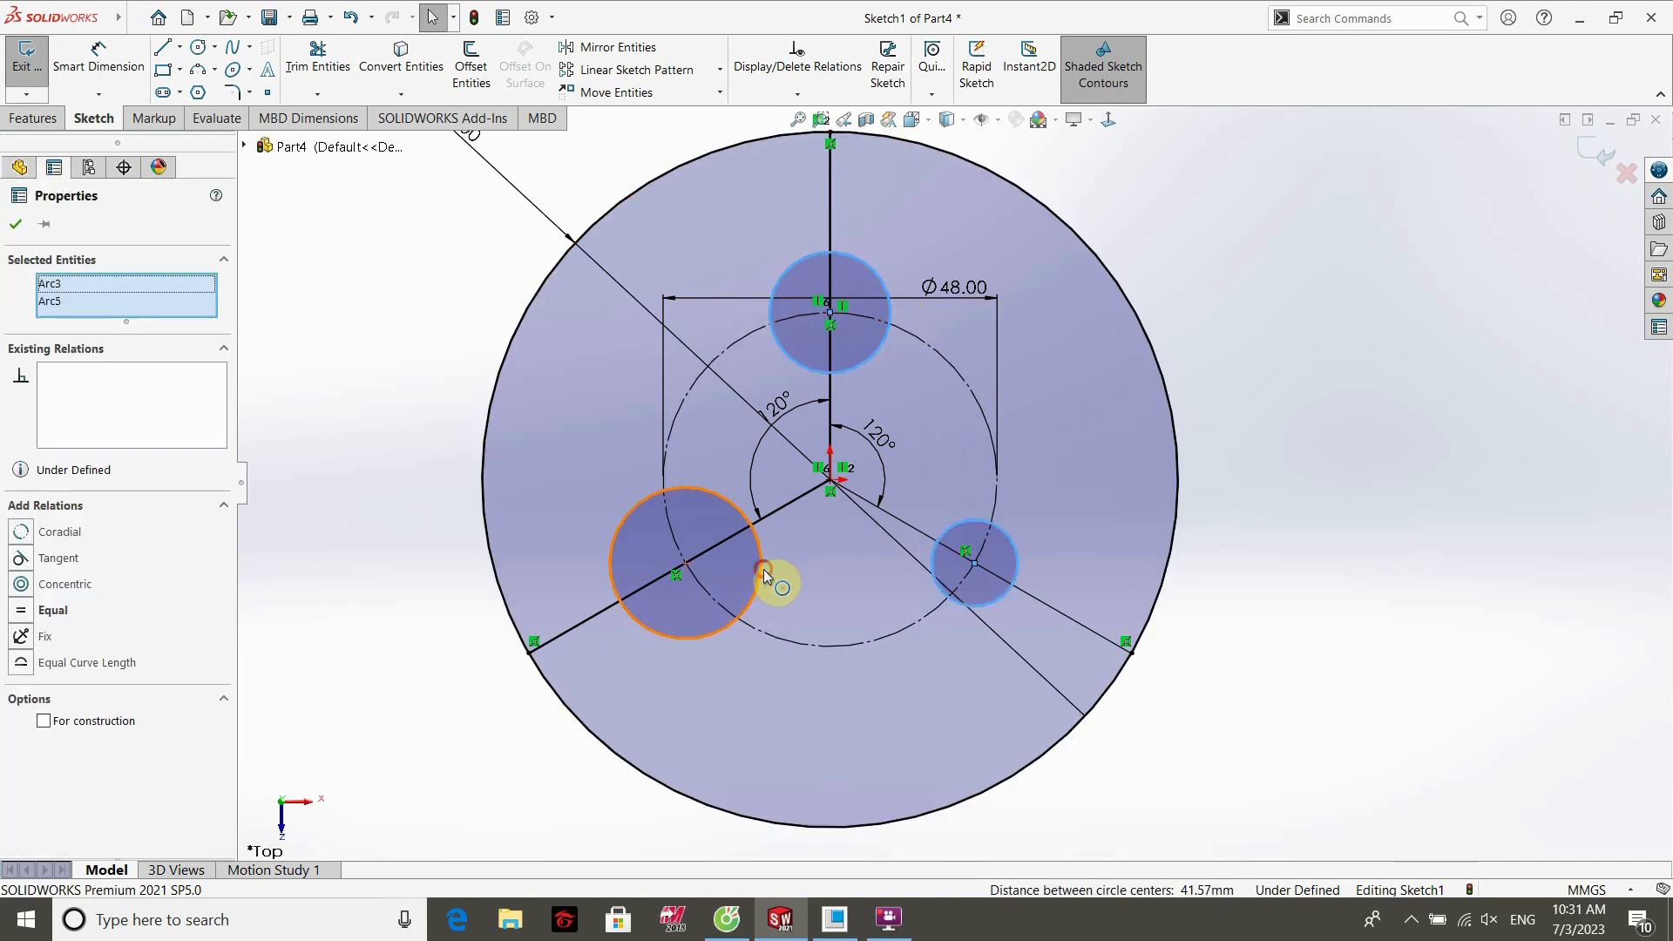
pyautogui.keyDown('ctrl'); pyautogui.click(762, 570); pyautogui.keyUp('ctrl')
pyautogui.click(891, 494)
pyautogui.click(1326, 519)
# Set the diameter of the lower-left small circle to 26 mm.
pyautogui.click(99, 58)
pyautogui.click(629, 514)
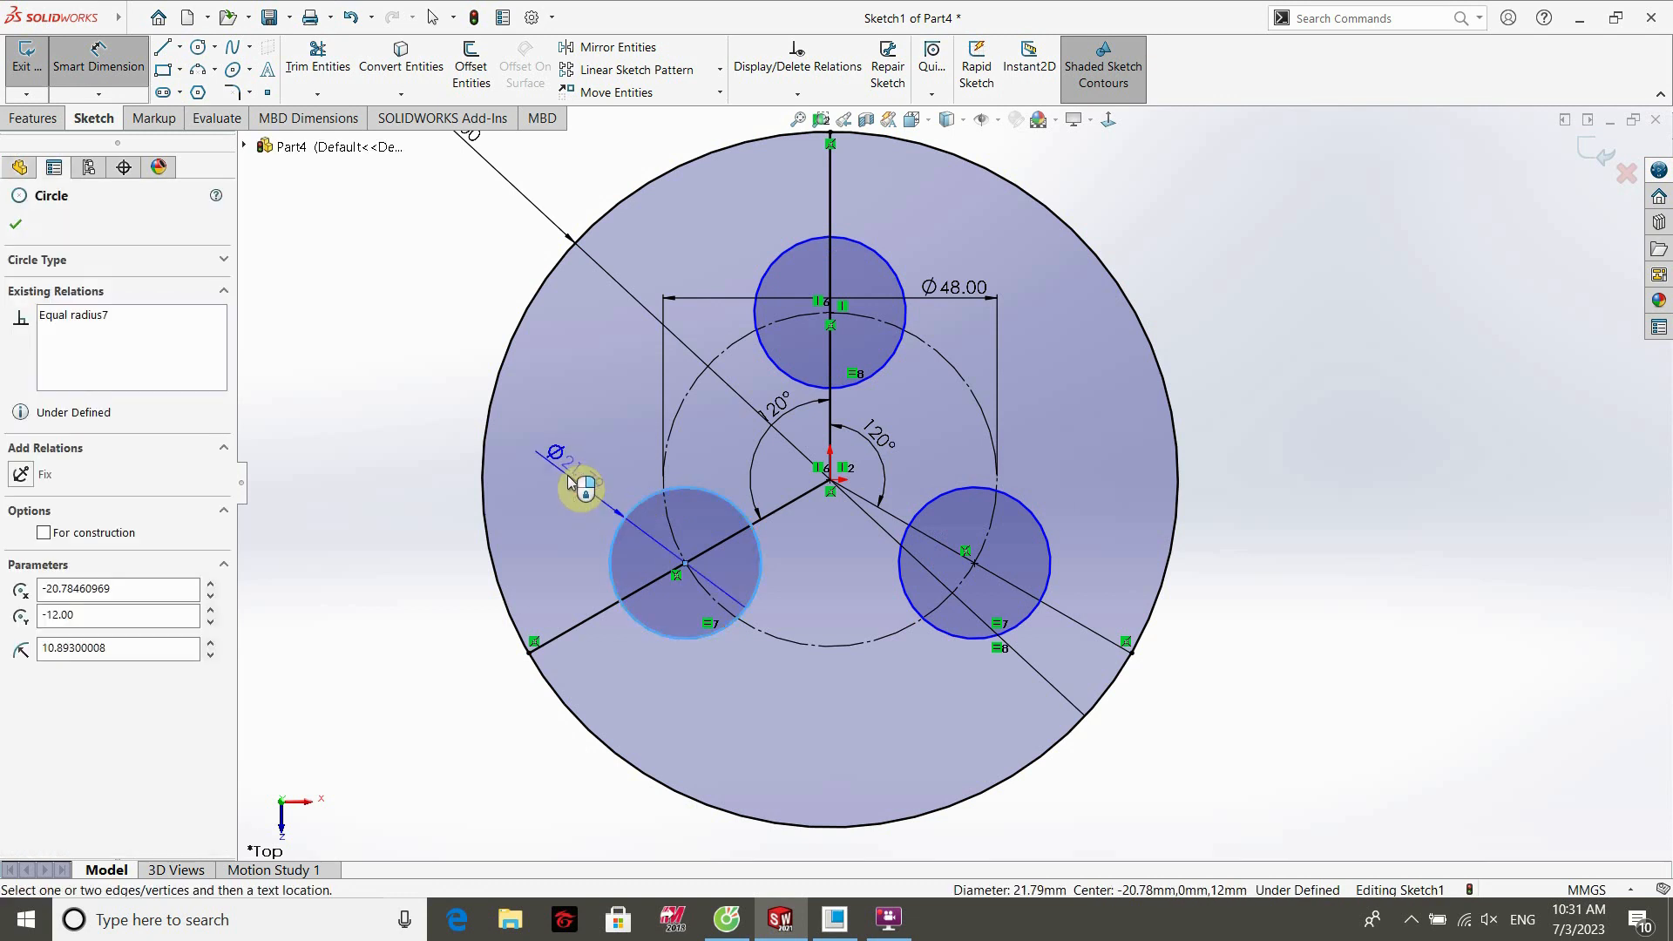
pyautogui.click(576, 480)
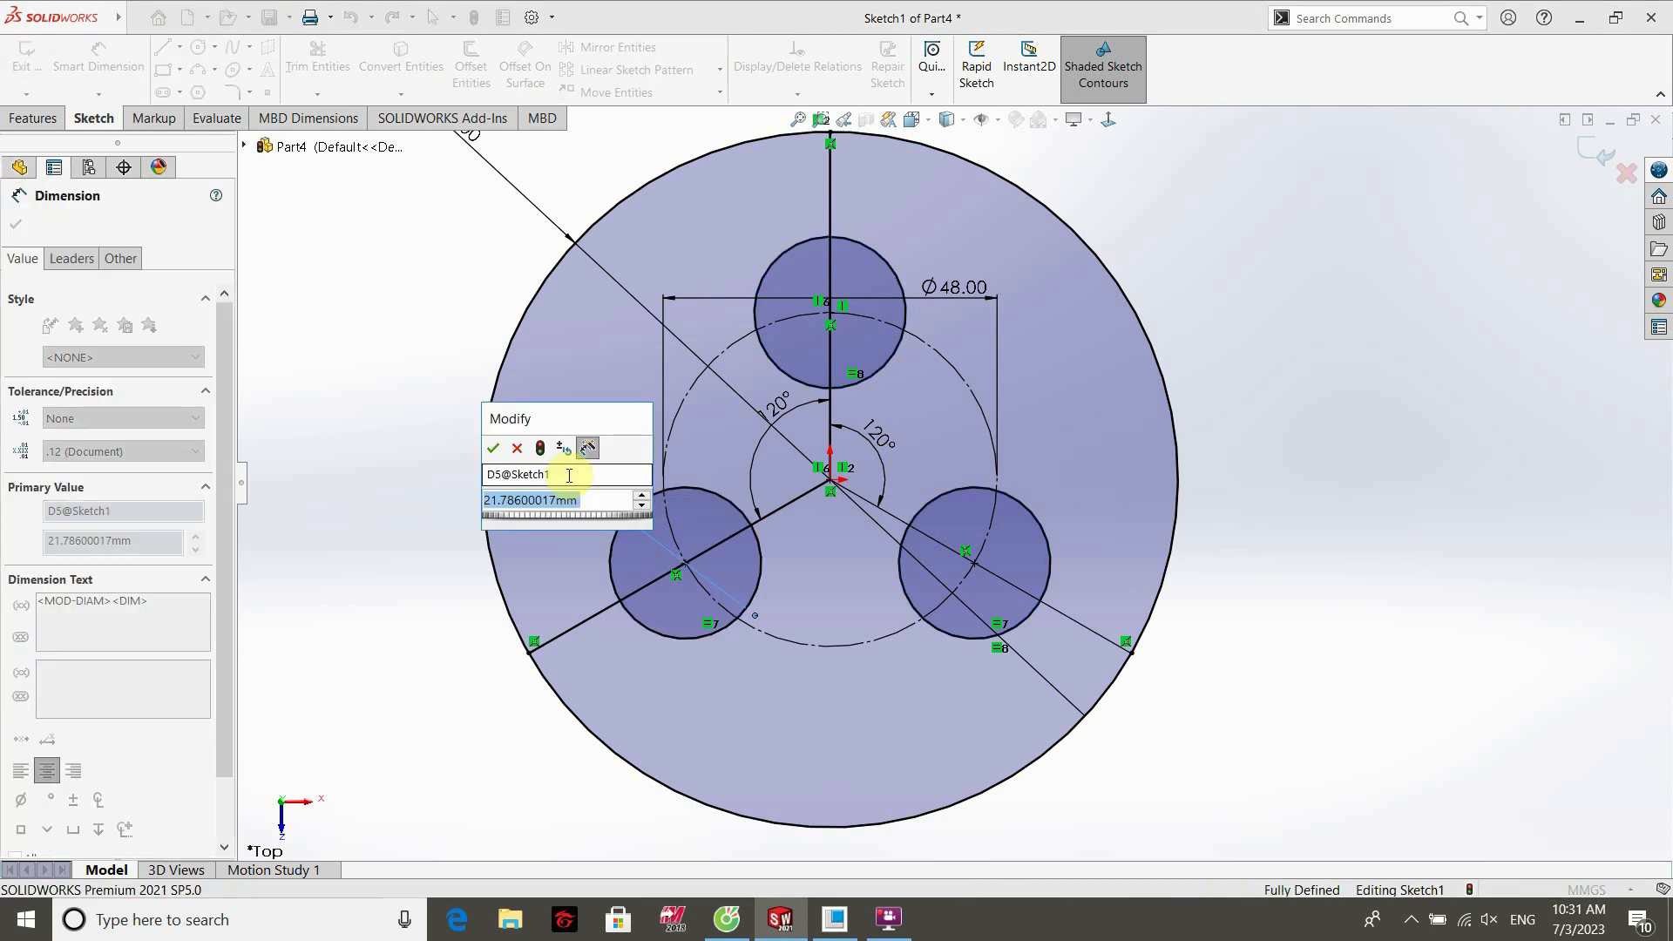
pyautogui.write('26')
pyautogui.press('Return')
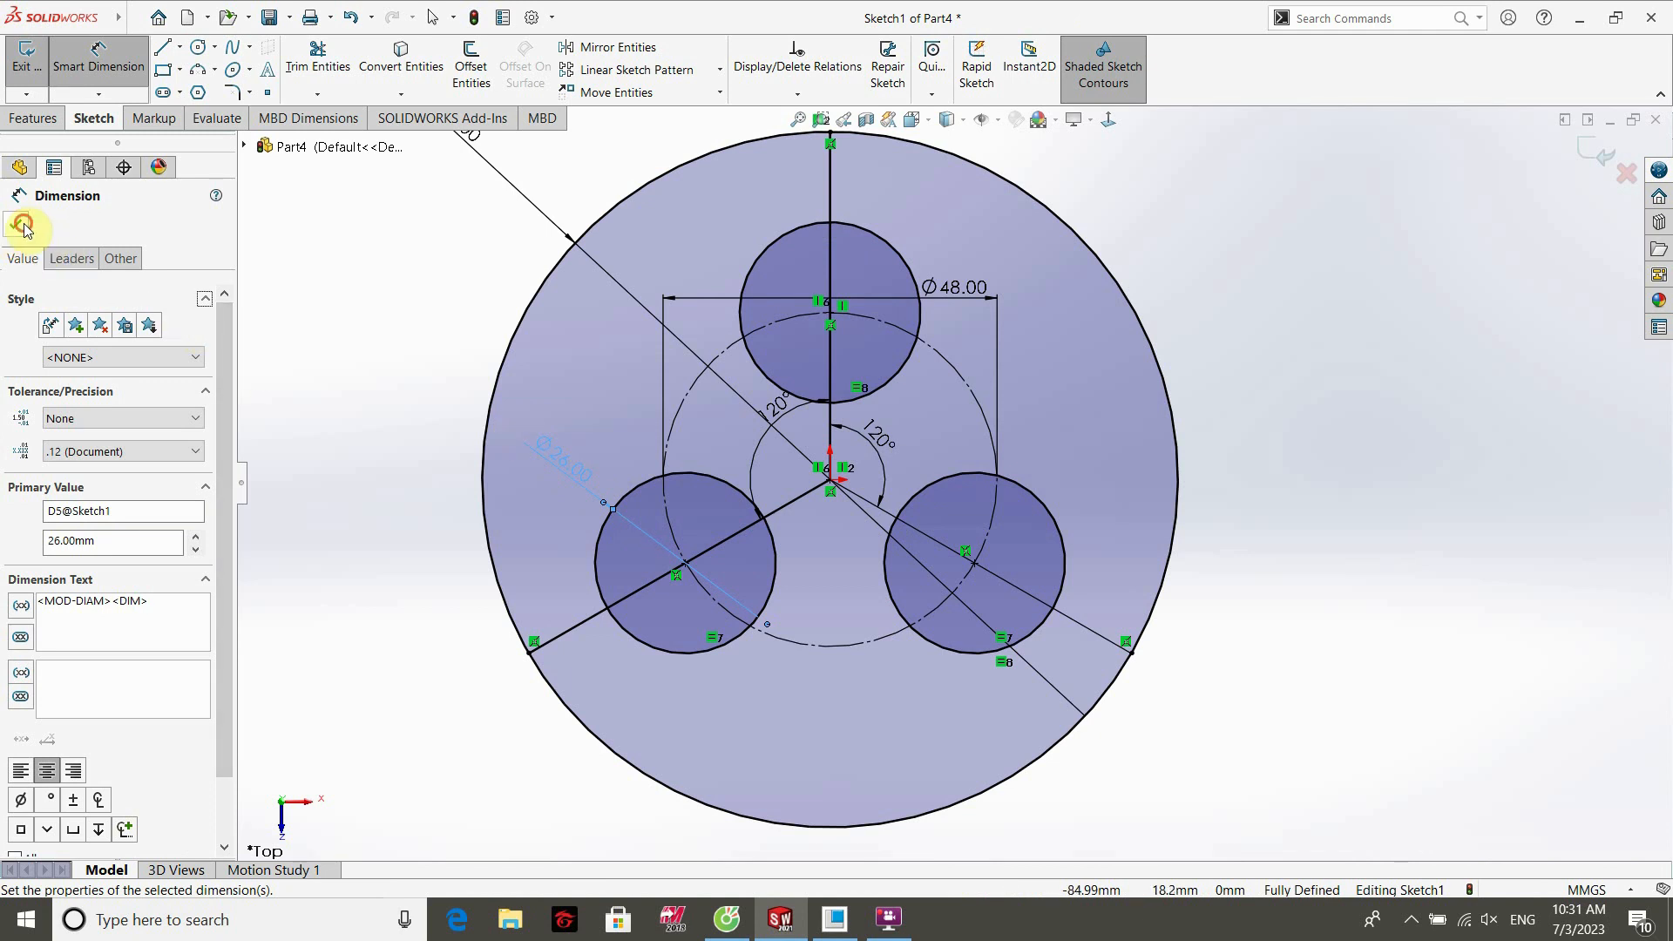
pyautogui.click(17, 226)
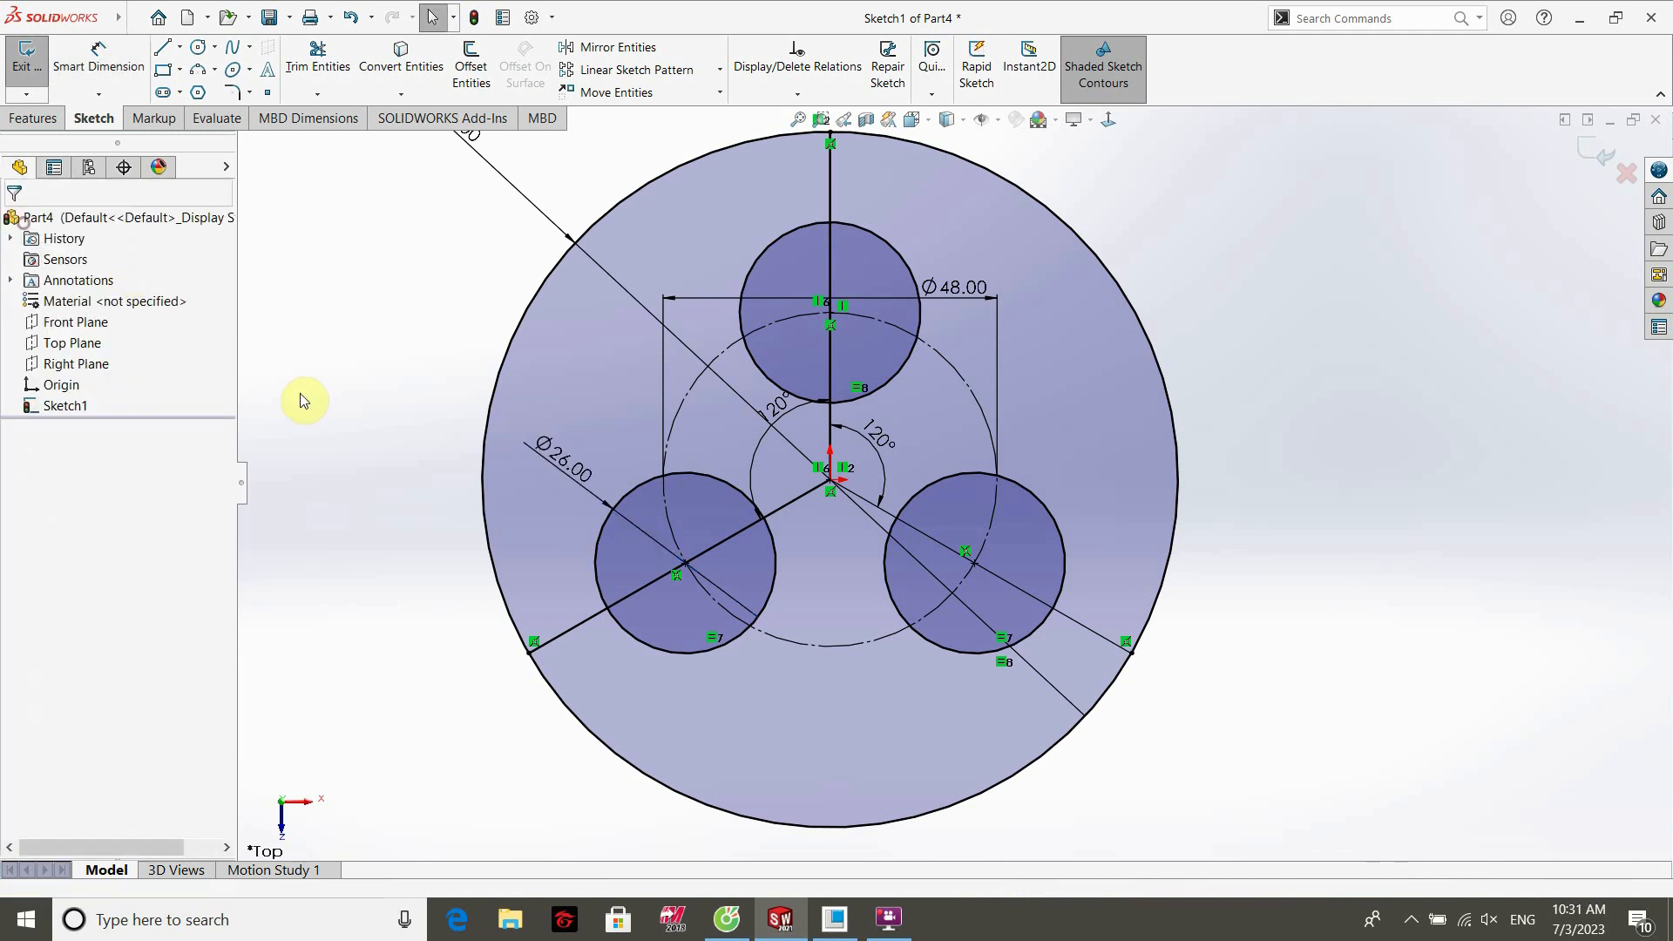
# Extrude the disc regions around the three holes 15 mm, leaving the hole circles out of the selected contours.
pyautogui.click(32, 119)
pyautogui.click(36, 74)
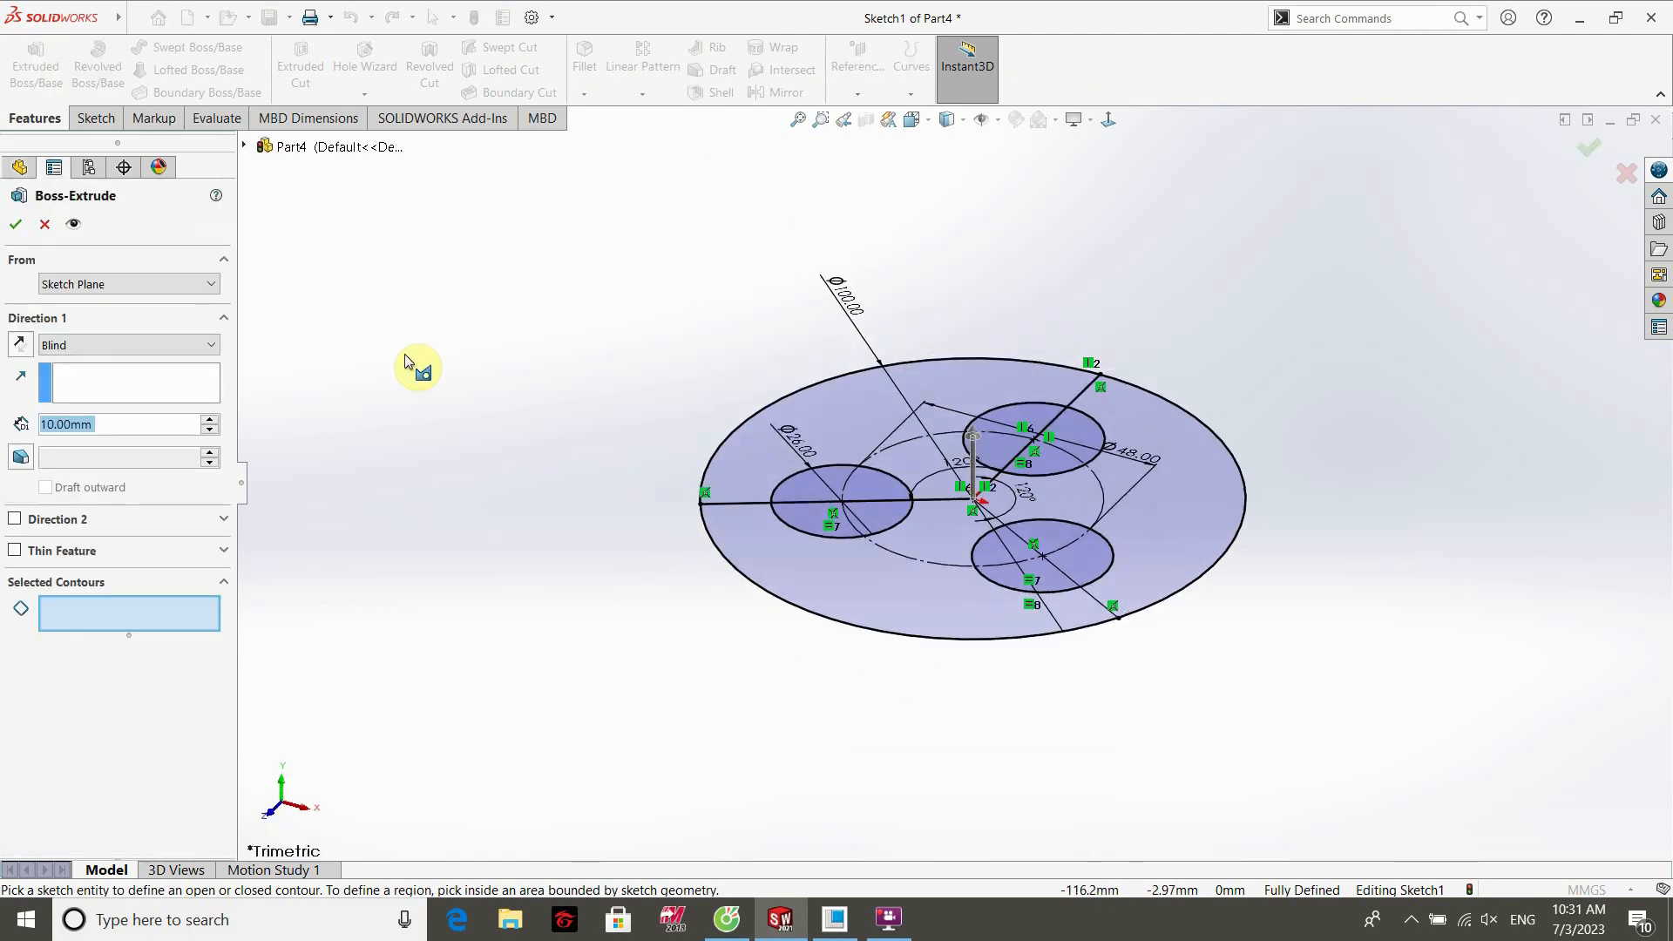
pyautogui.write('15')
pyautogui.press('Return')
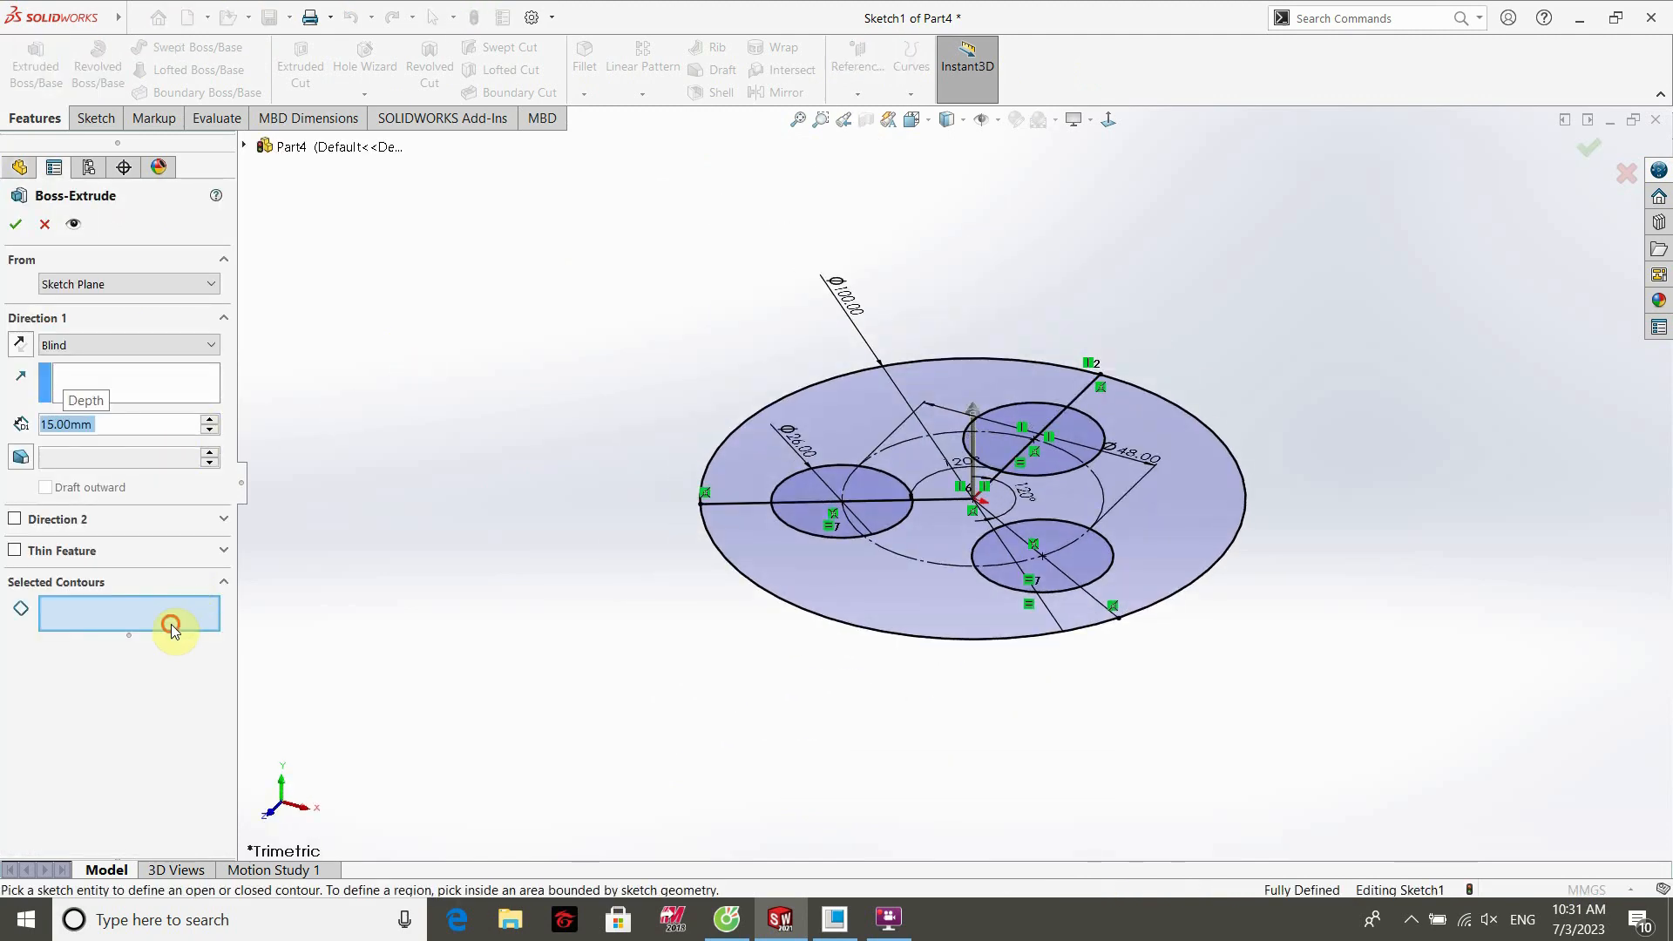
pyautogui.click(886, 609)
pyautogui.click(886, 411)
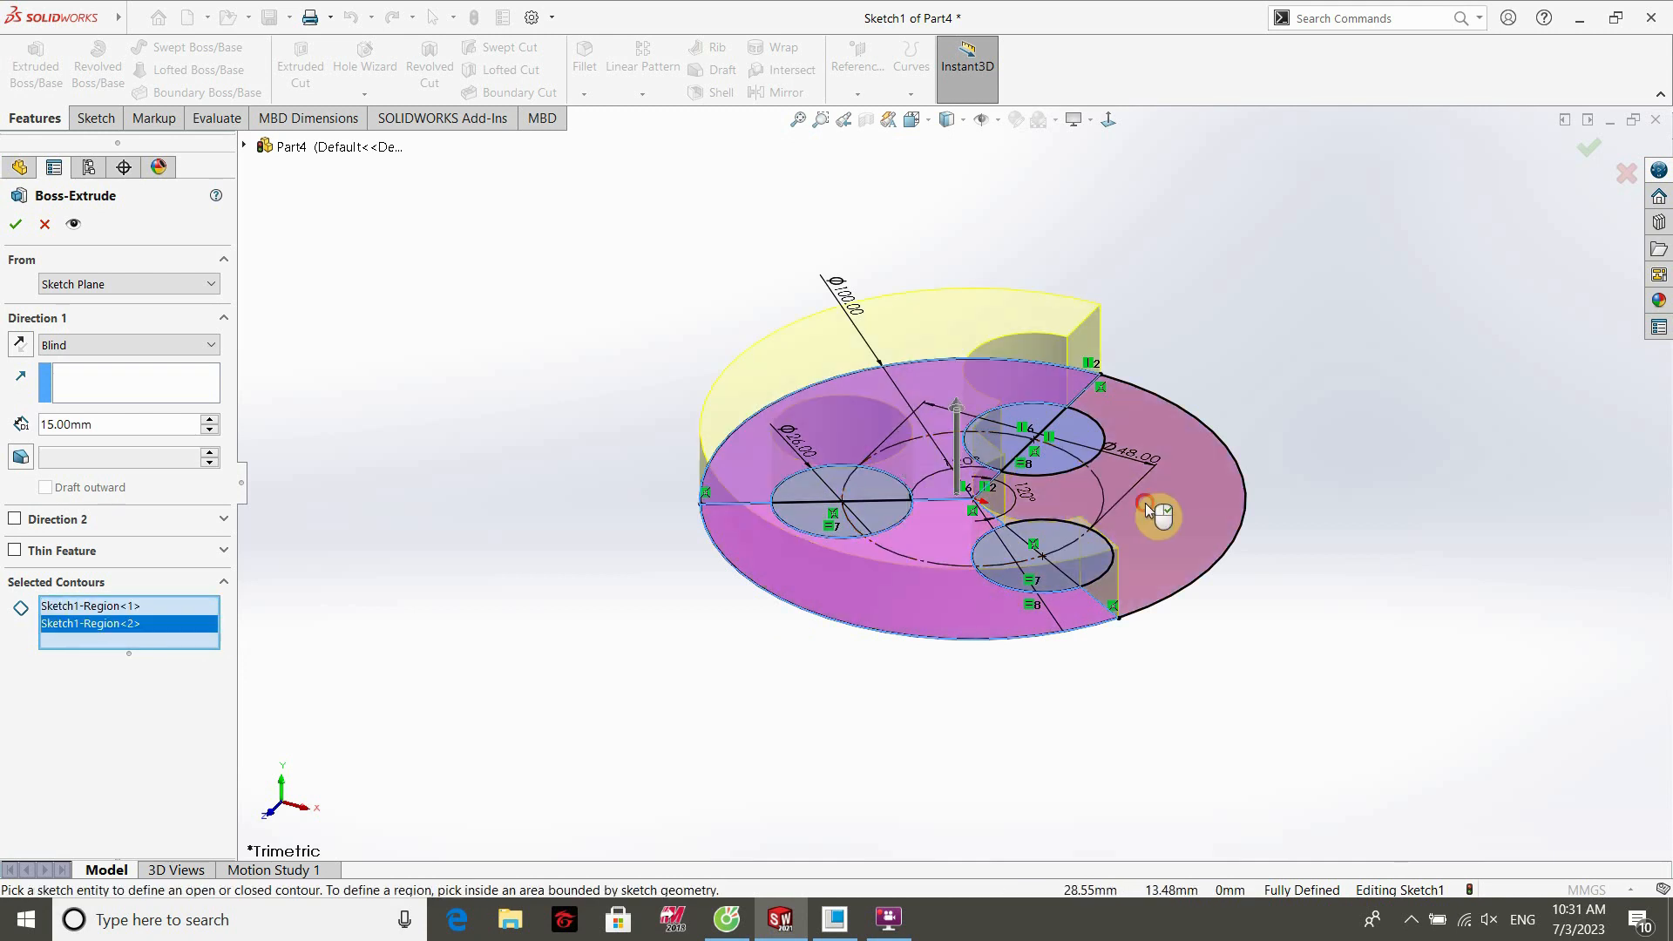
pyautogui.click(1147, 510)
pyautogui.press('Return')
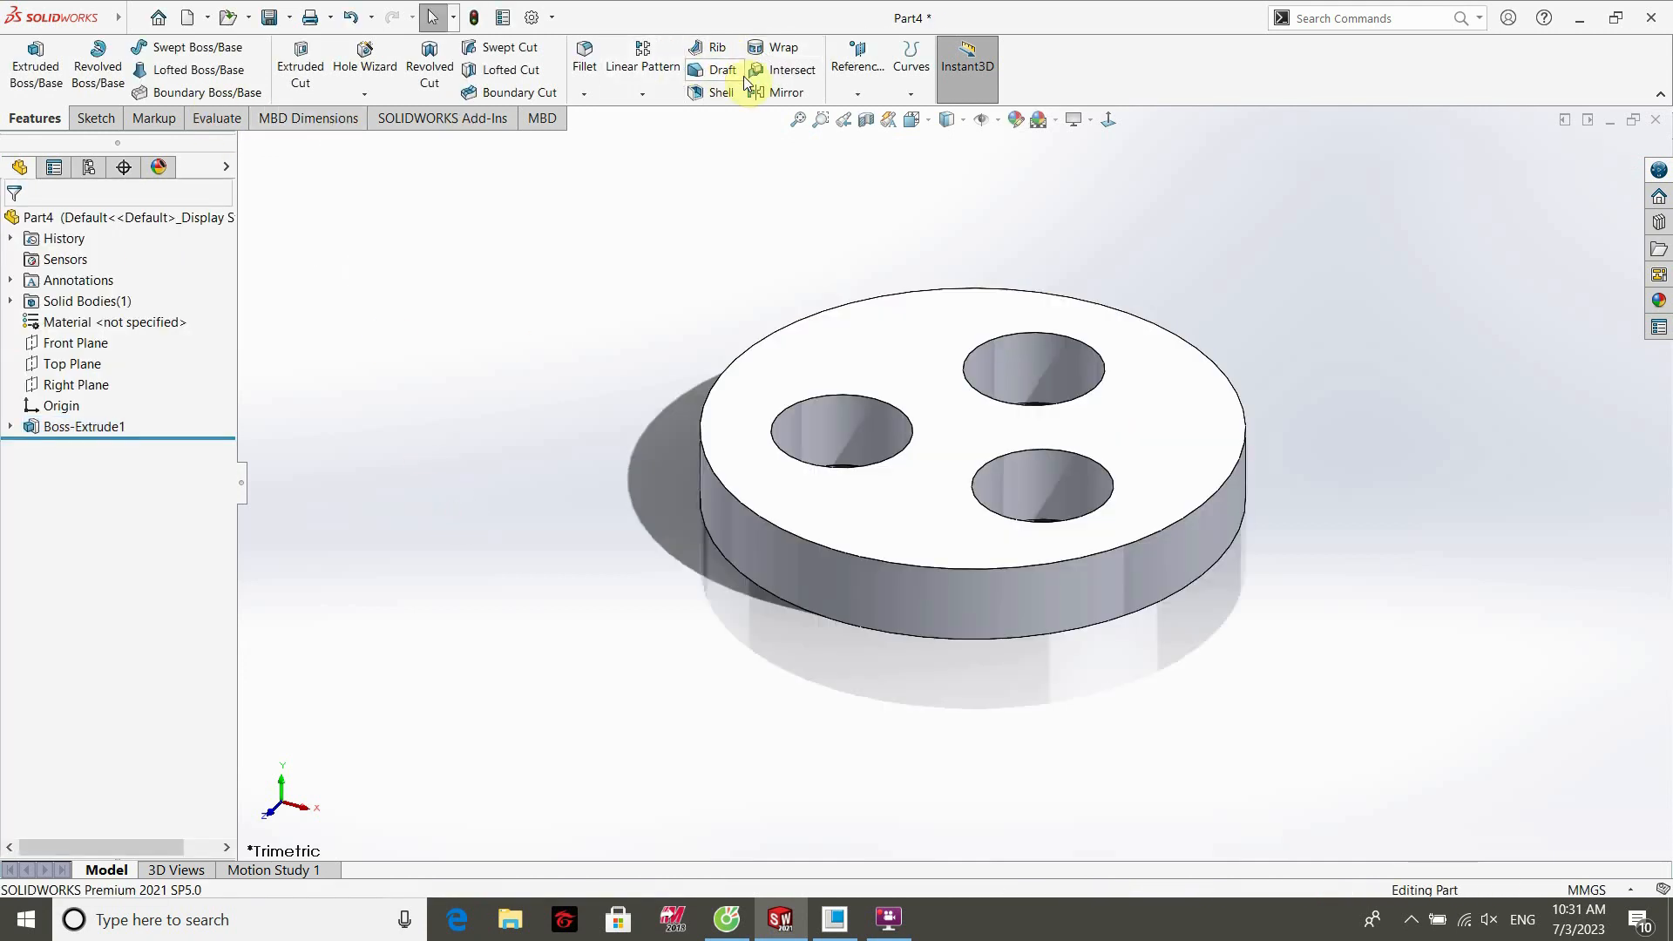
# Shell the disc with a 3 mm wall thickness, removing its underside face.
pyautogui.click(720, 94)
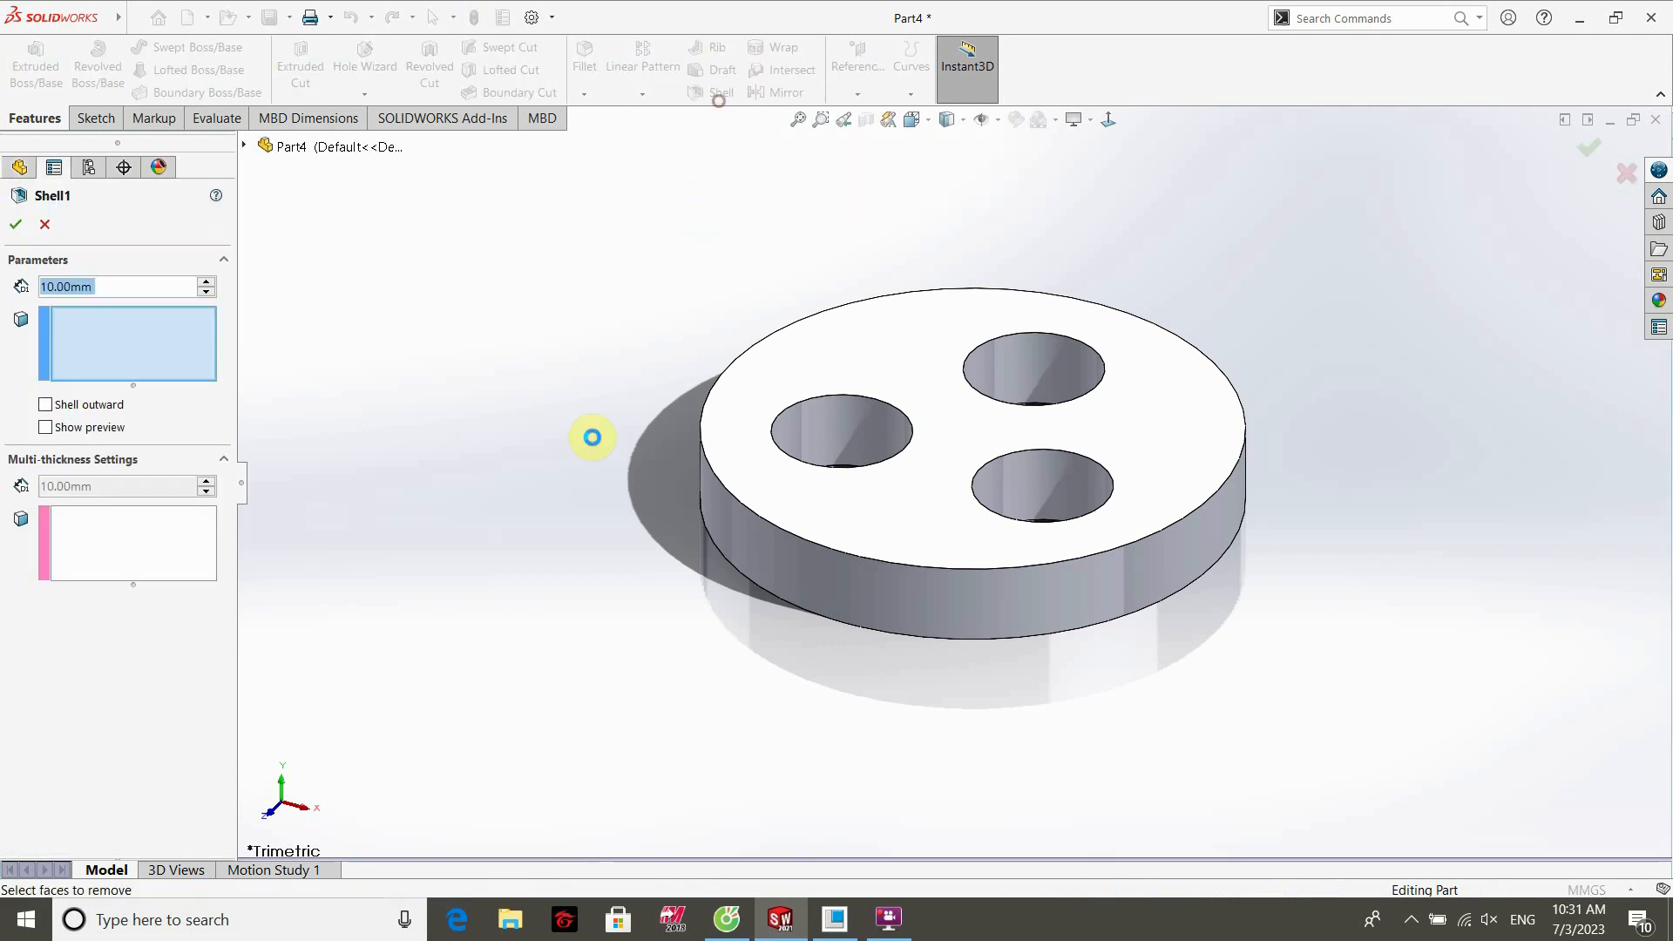
pyautogui.moveTo(558, 488); pyautogui.dragTo(746, 384, button='middle')
pyautogui.click(941, 385)
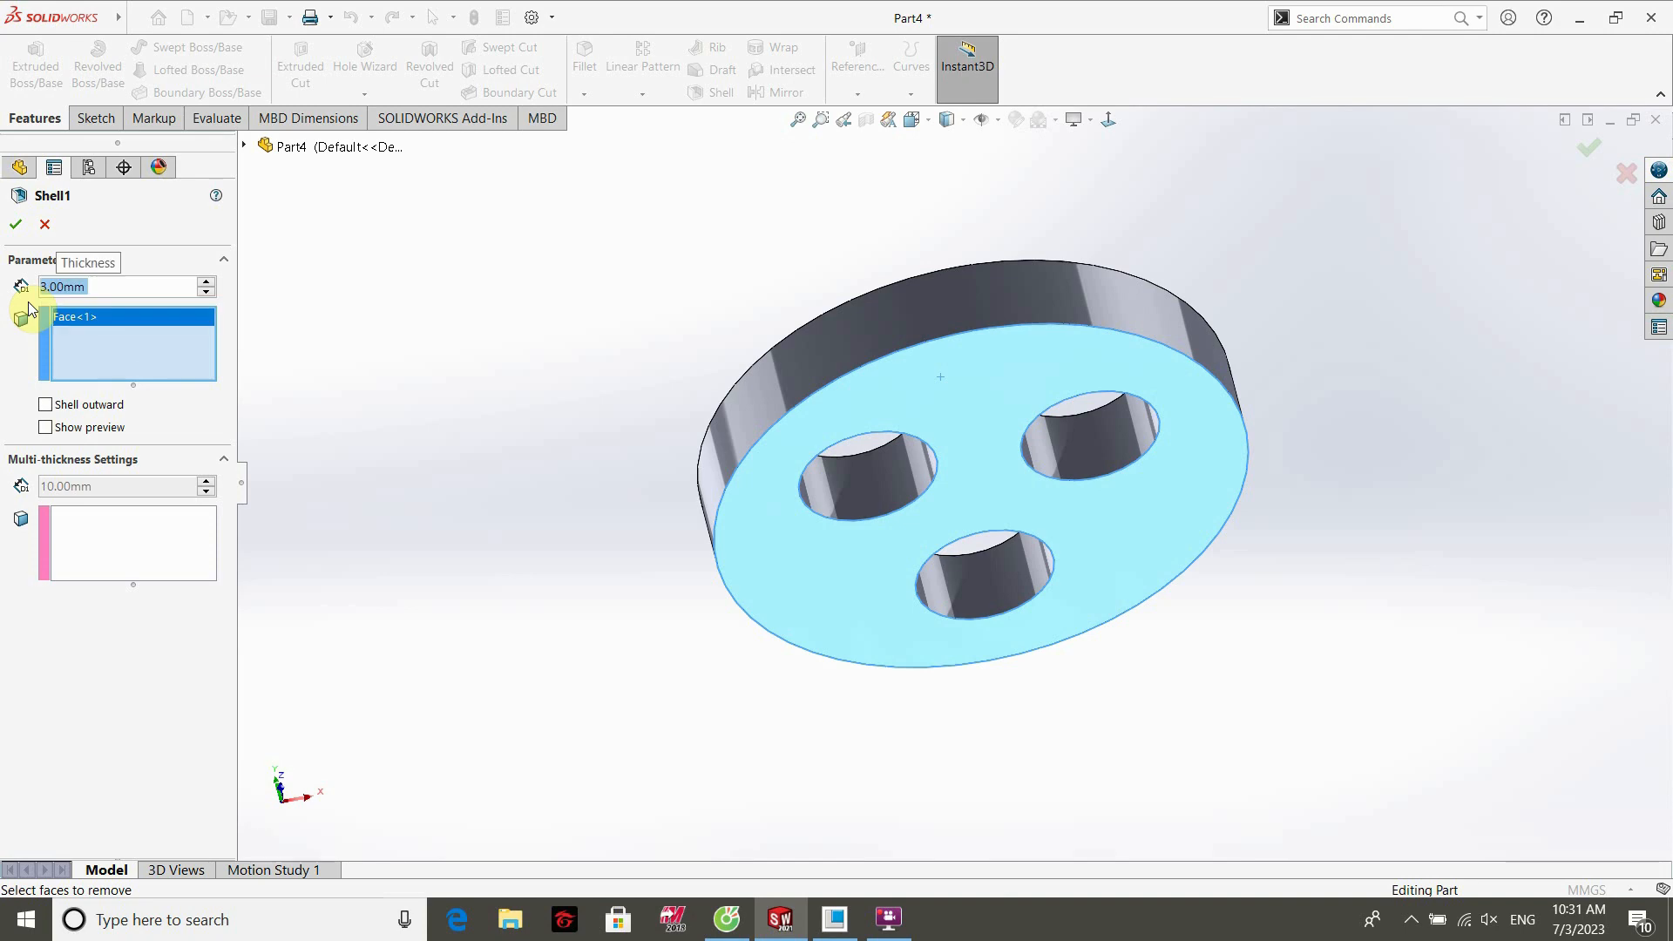
pyautogui.click(15, 226)
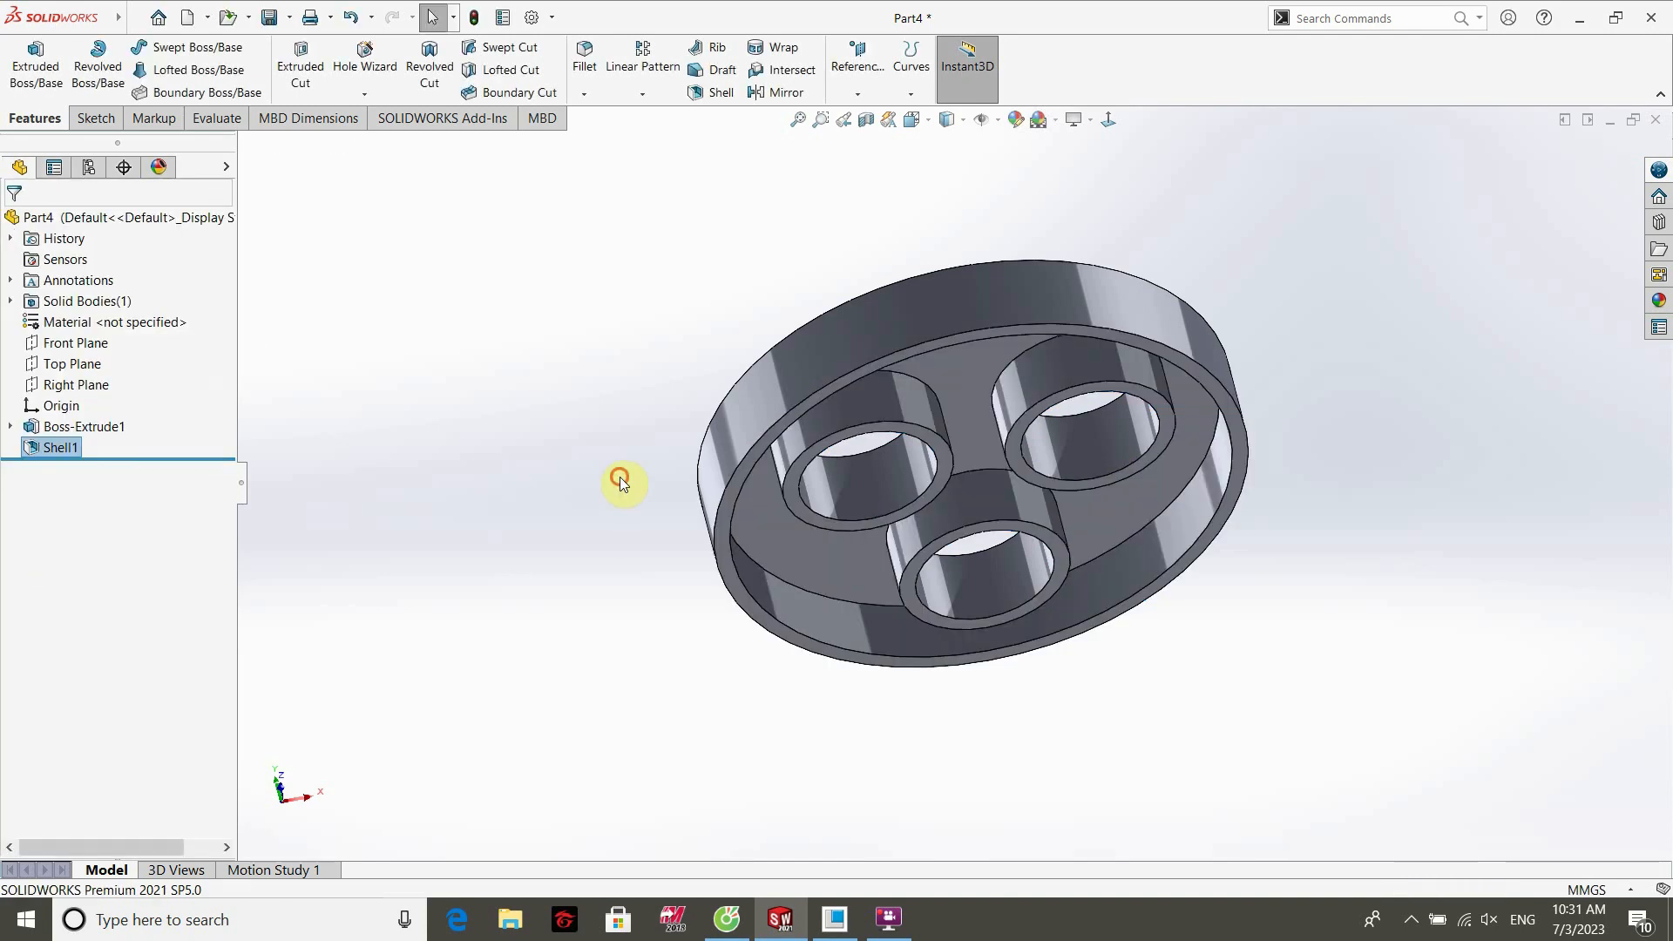
# Start a new sketch on the closed top face of the shelled disc.
pyautogui.moveTo(679, 312); pyautogui.dragTo(830, 523, button='middle')
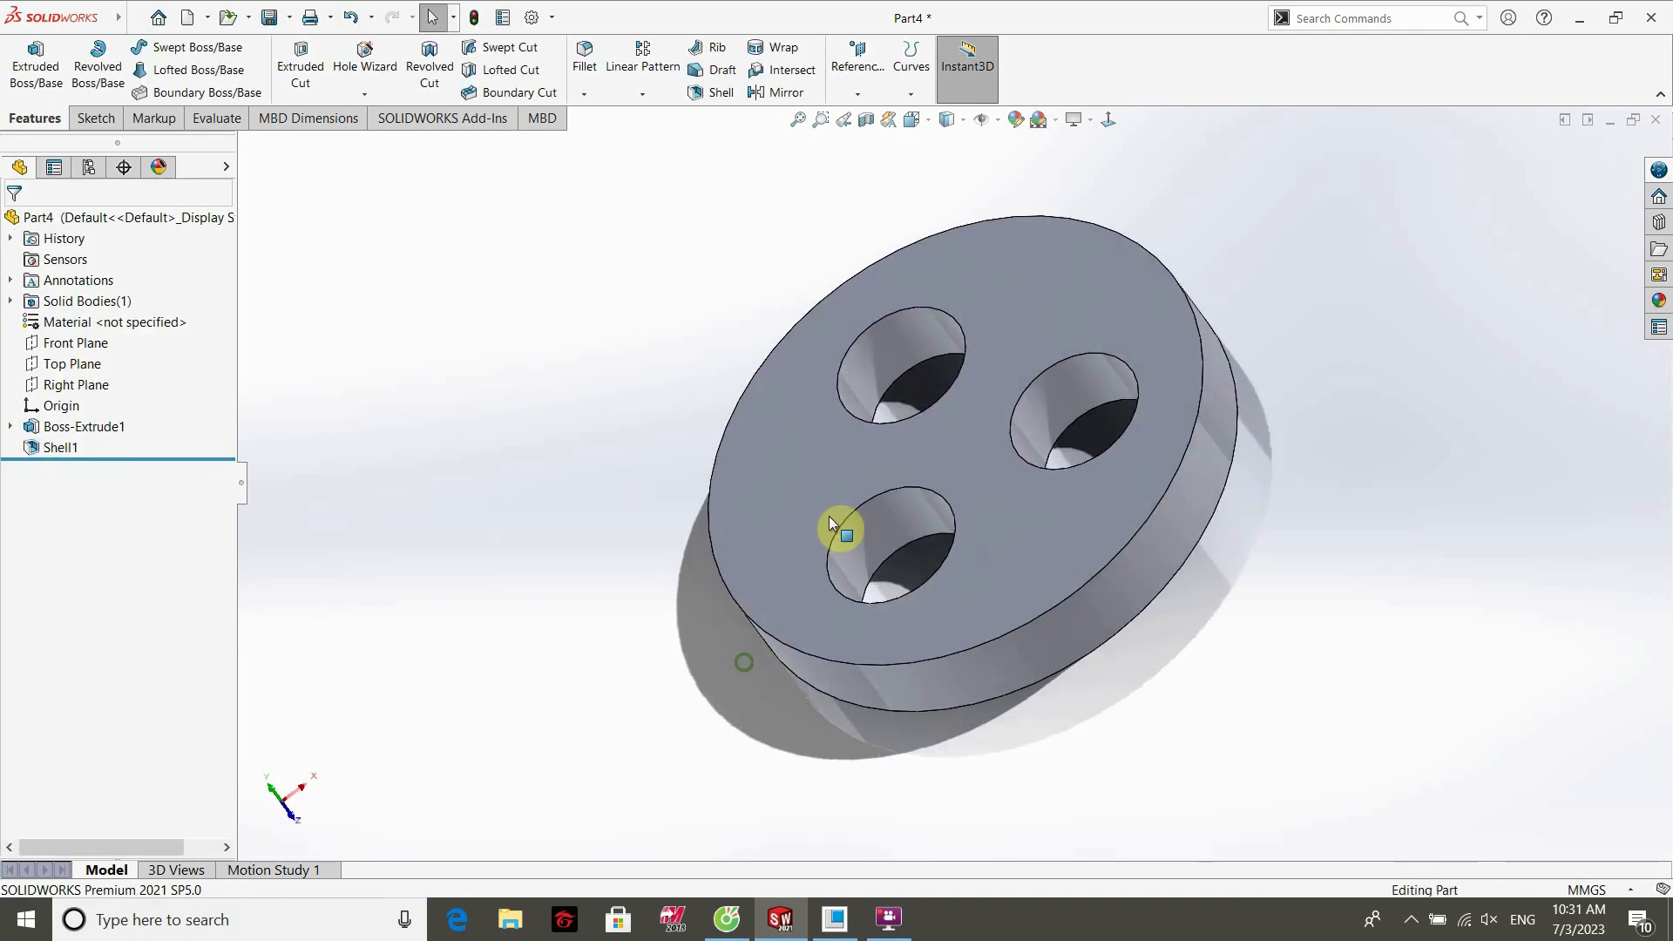
pyautogui.click(851, 431)
pyautogui.click(930, 383)
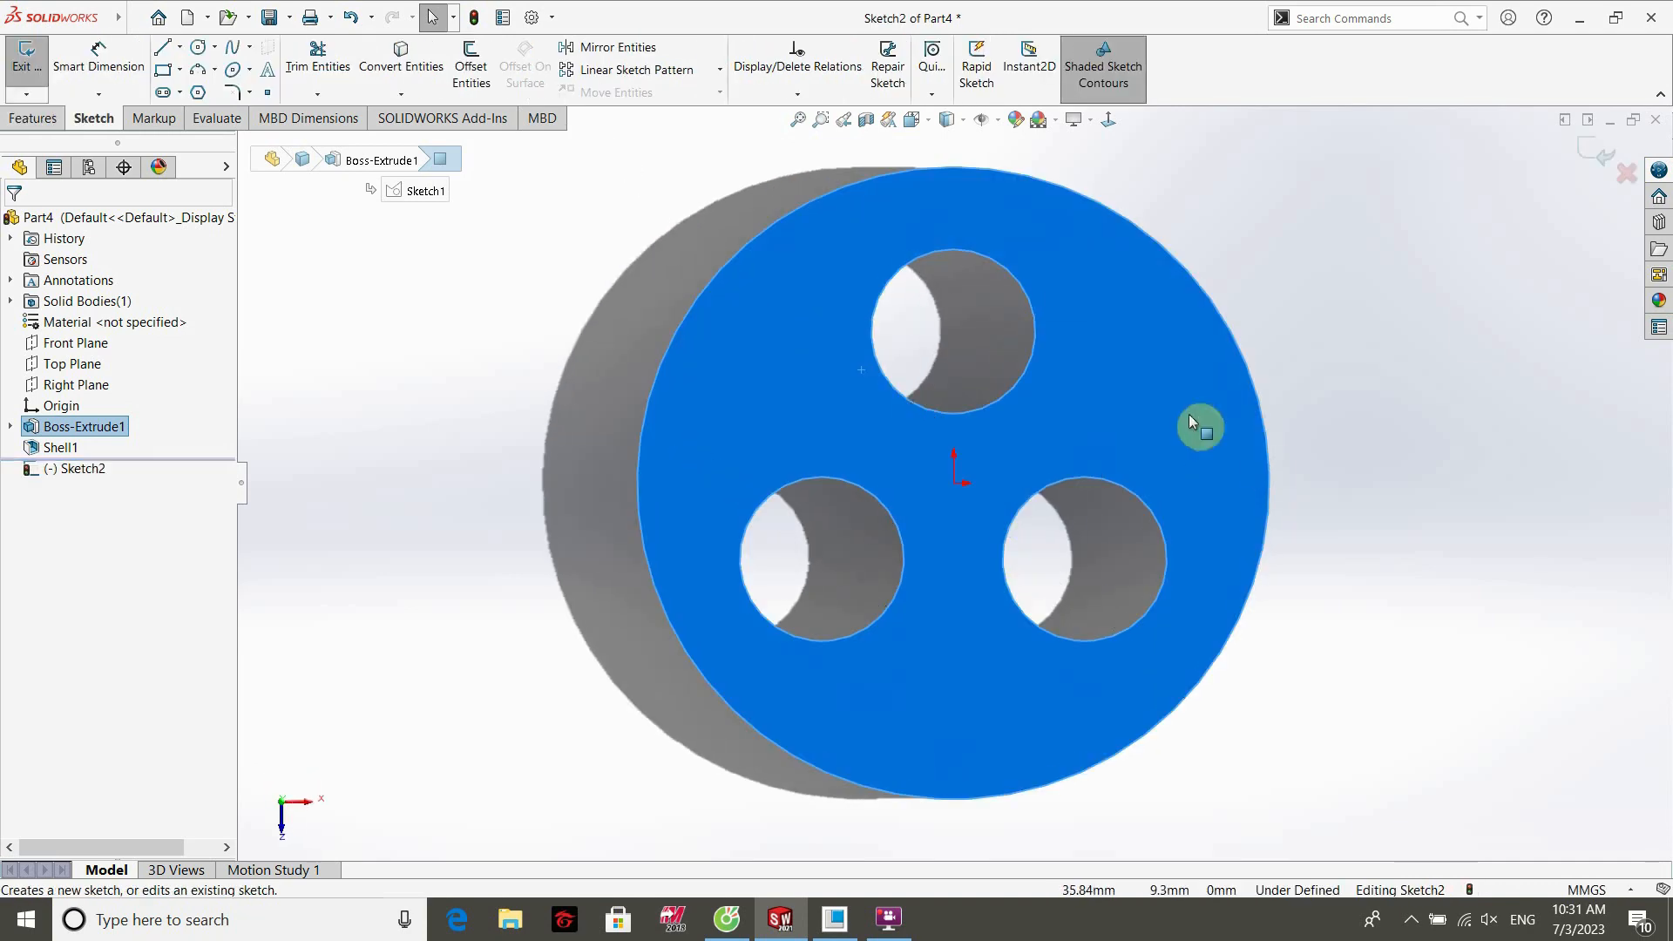
pyautogui.click(1344, 327)
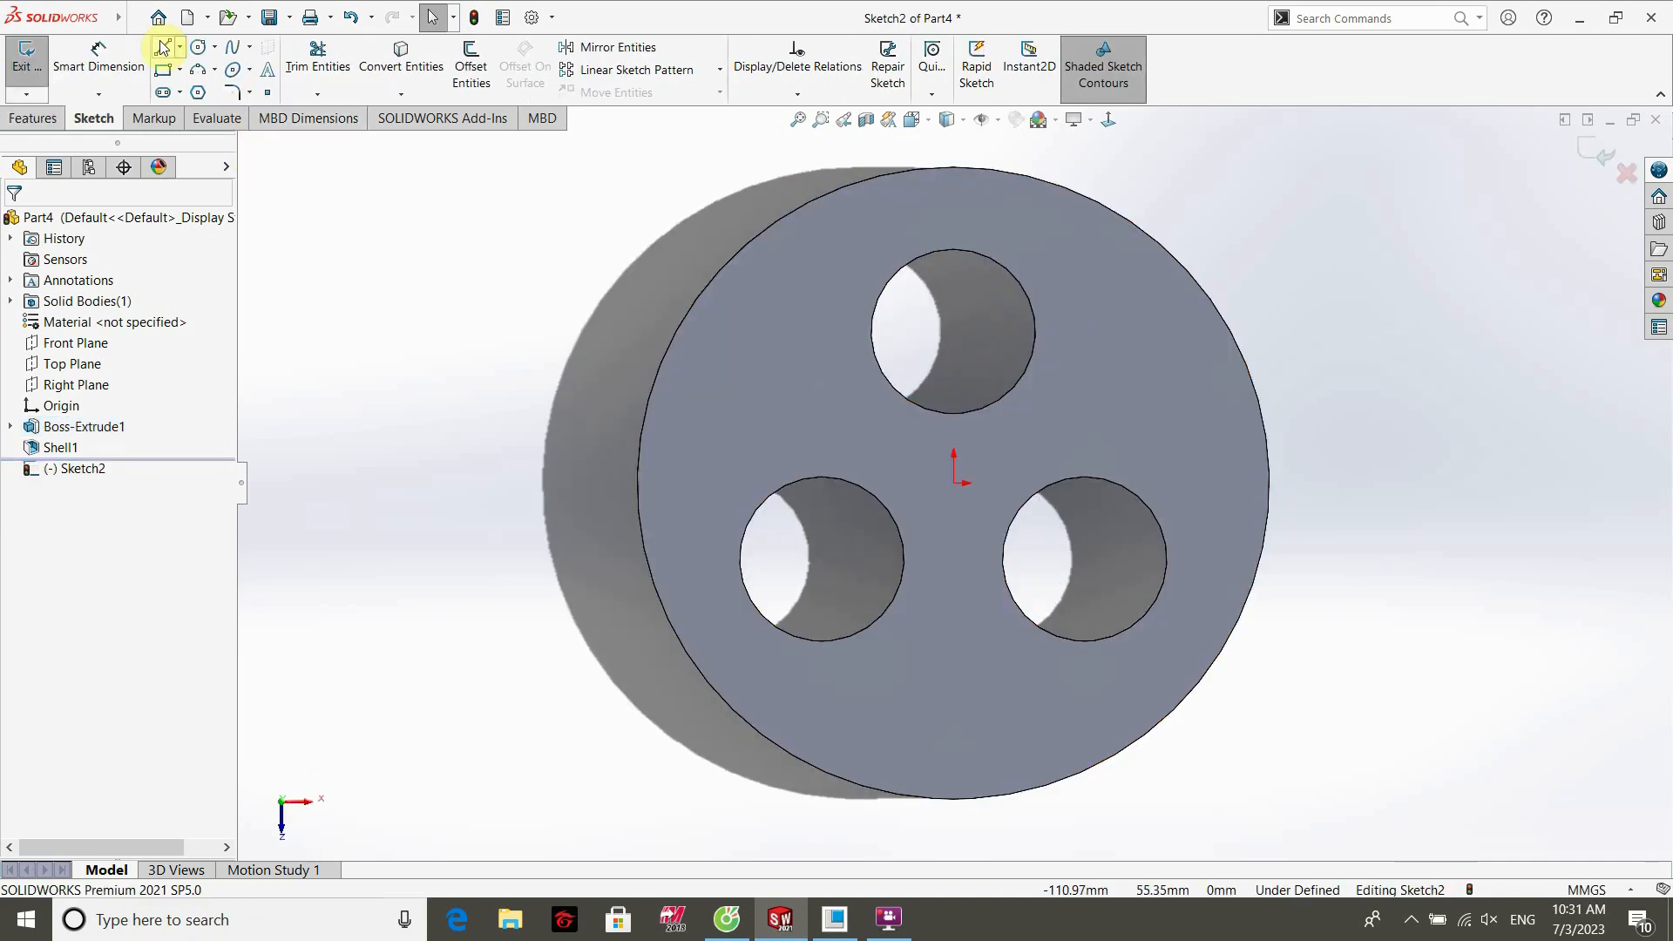
# Draw a larger circle concentric with each hole, with radii of about 21.5 mm on the upper and 20 mm on the lower-left hole.
pyautogui.click(198, 47)
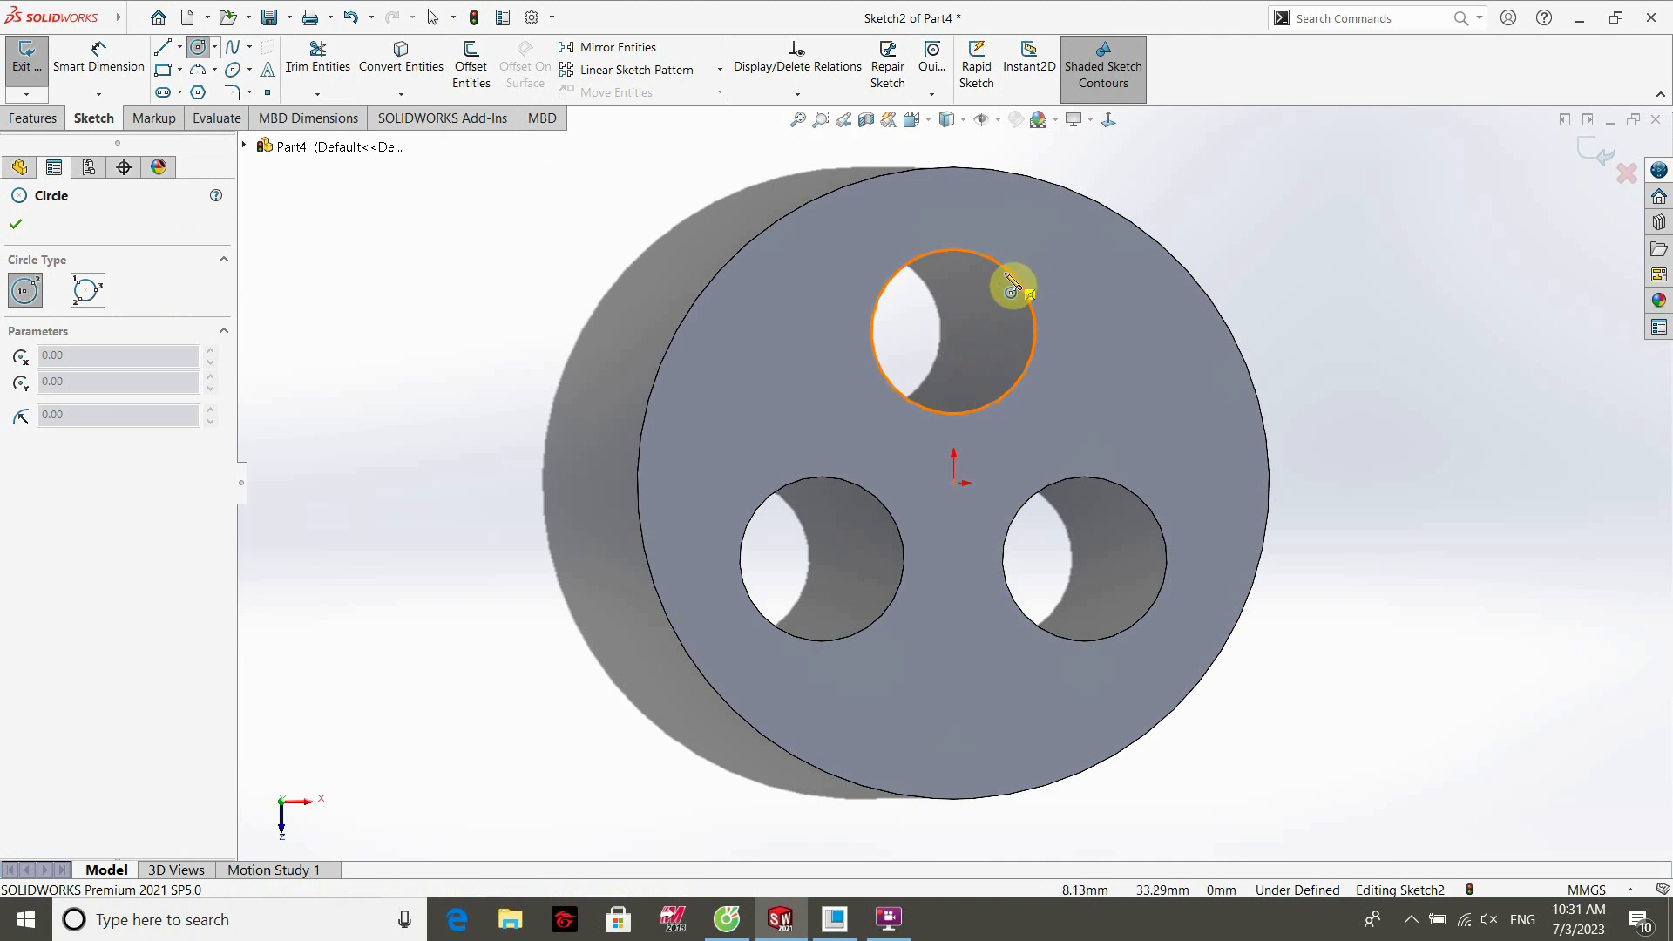
pyautogui.moveTo(1008, 271)
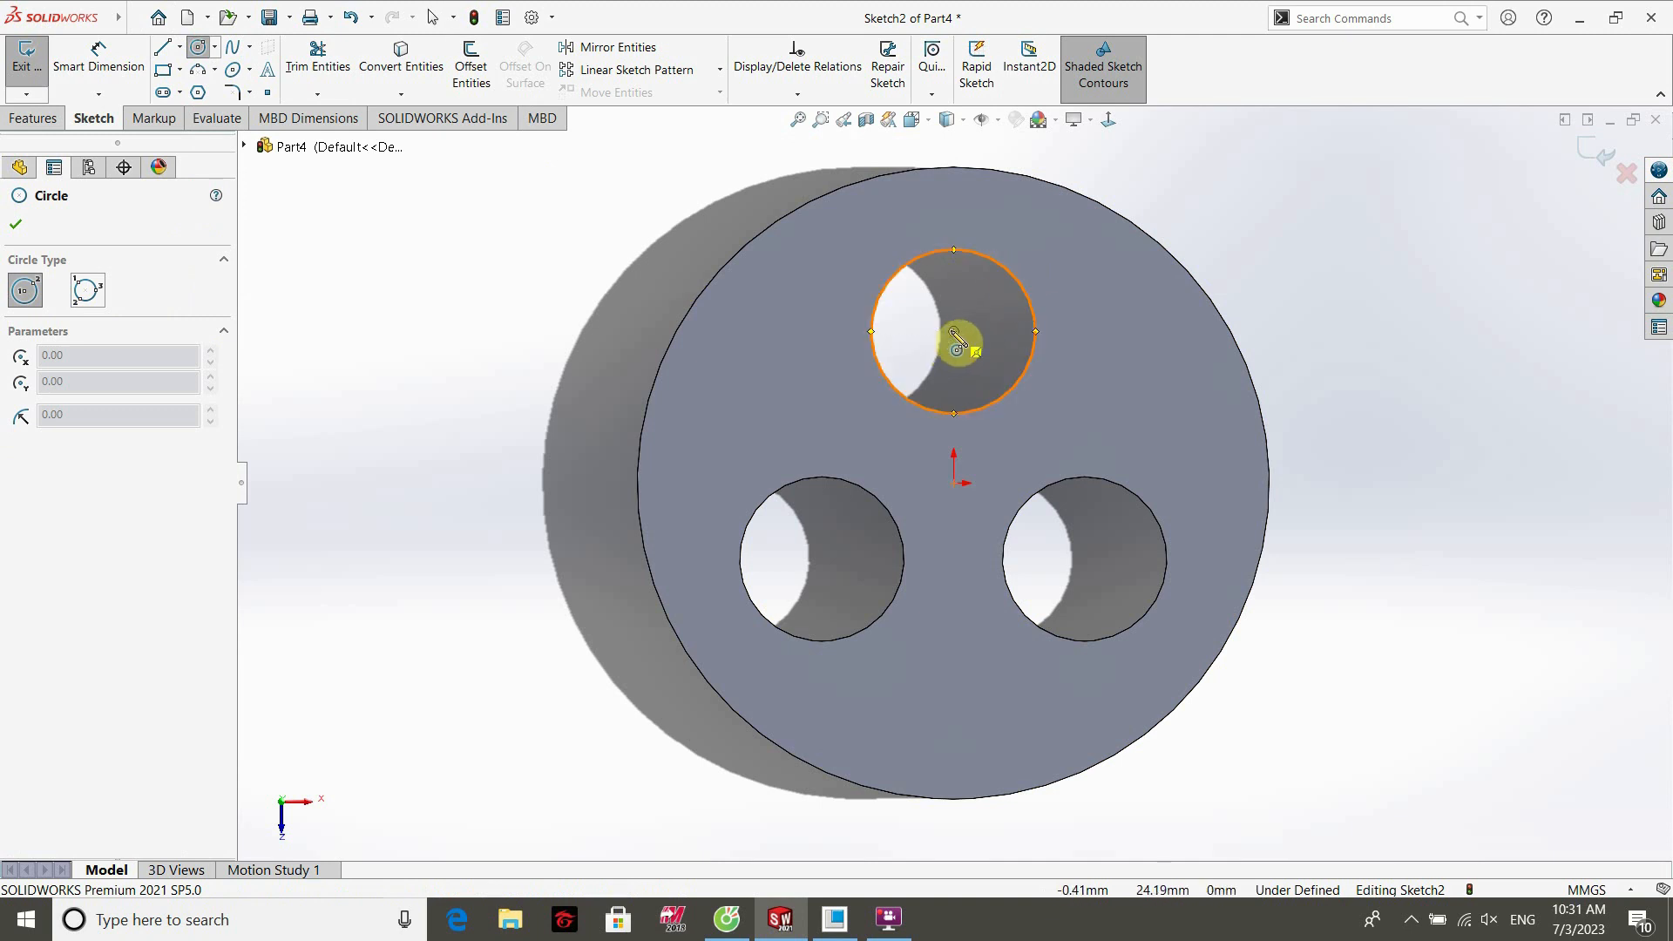
pyautogui.click(952, 331)
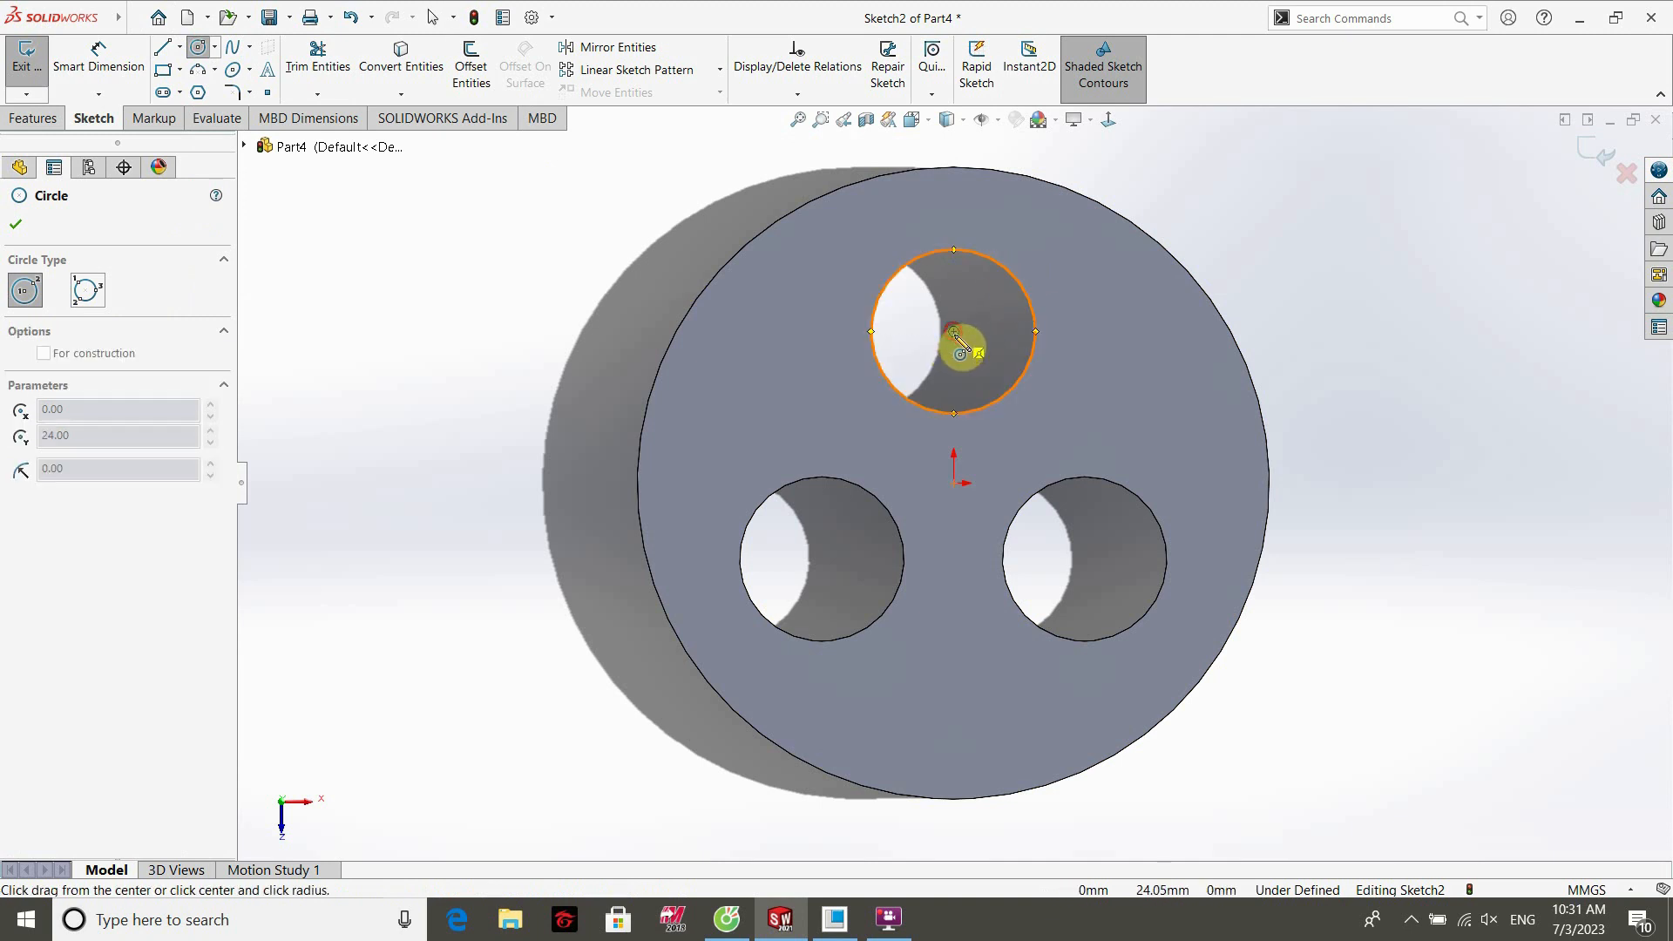
pyautogui.click(1037, 441)
pyautogui.moveTo(888, 509)
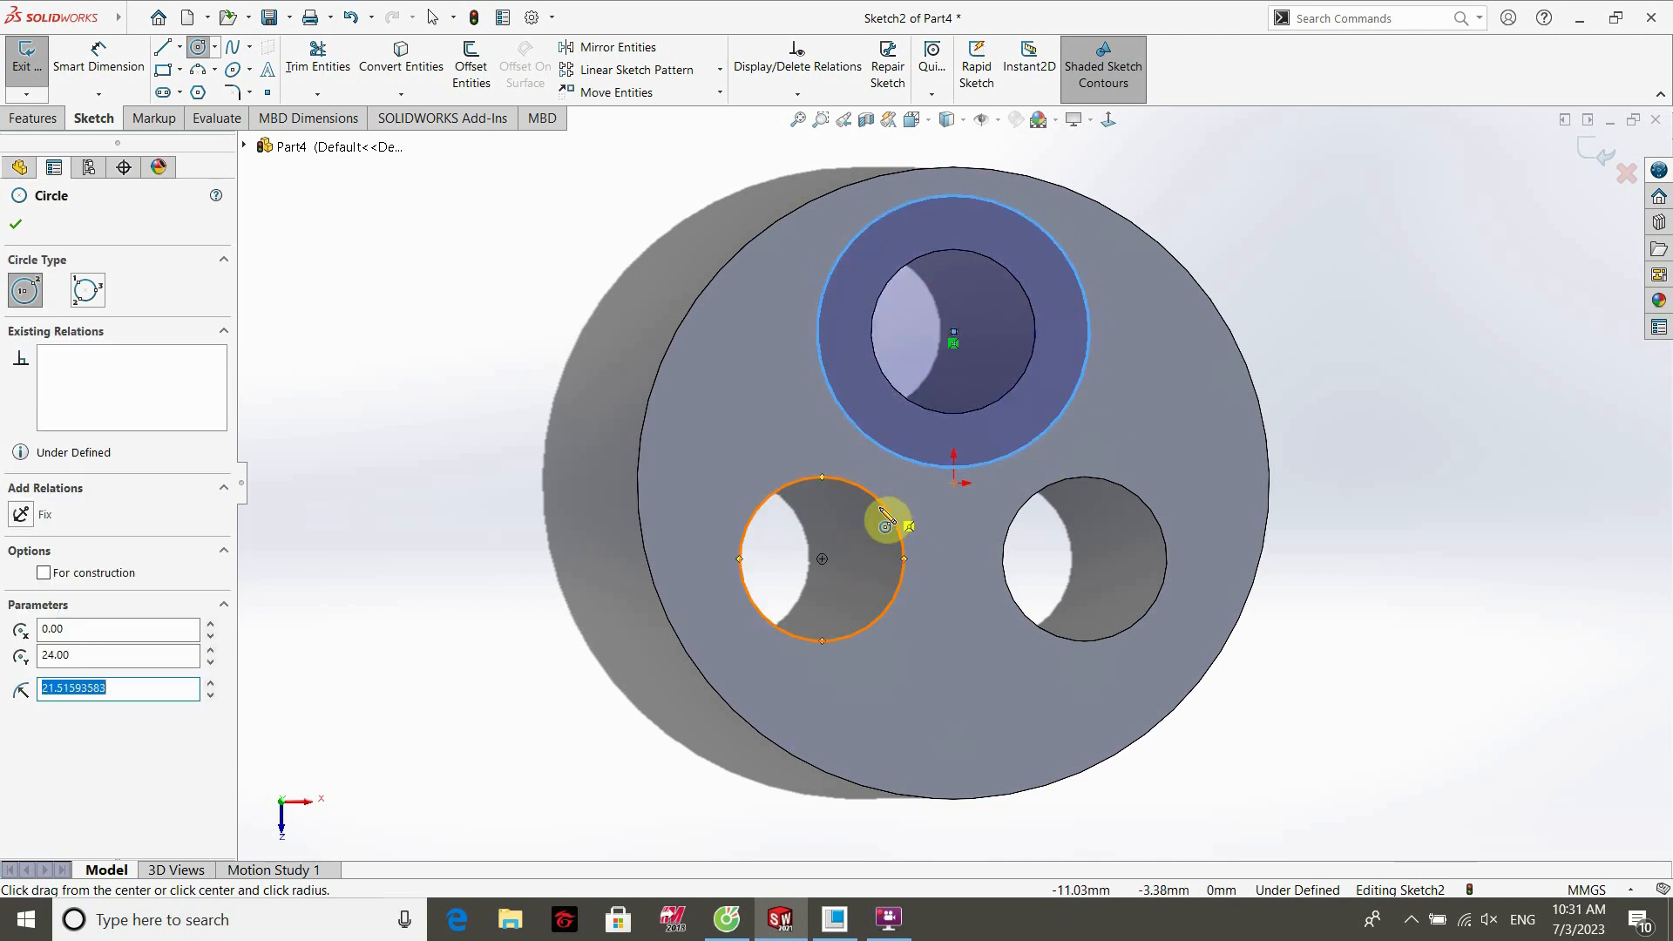
pyautogui.click(822, 558)
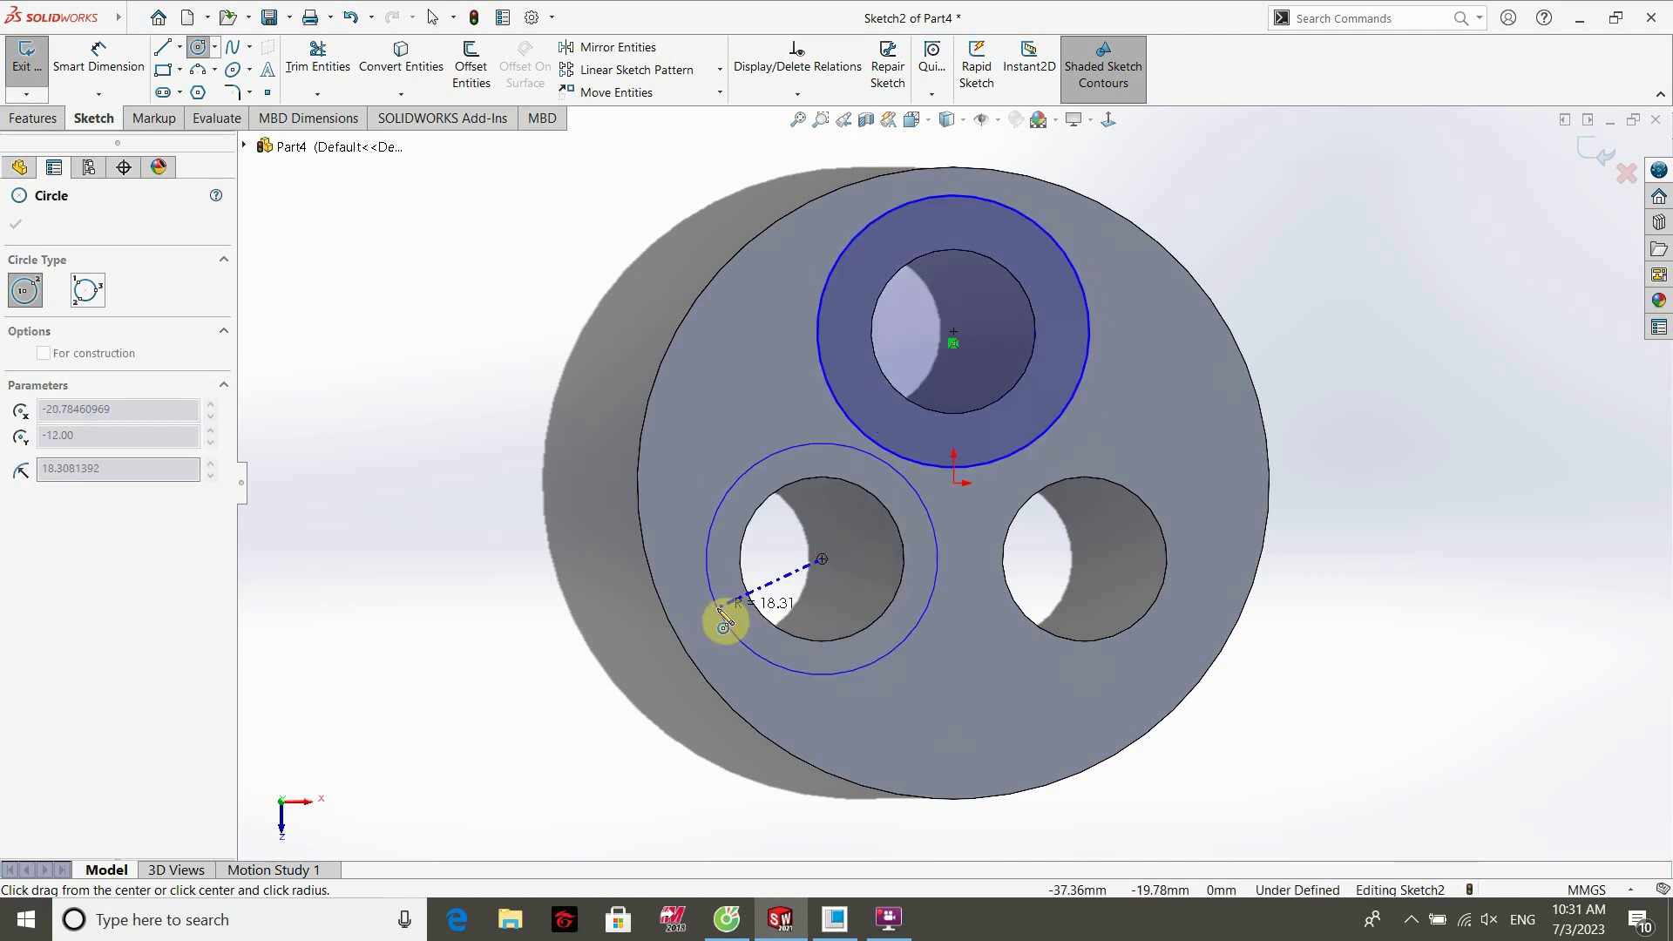
pyautogui.click(708, 614)
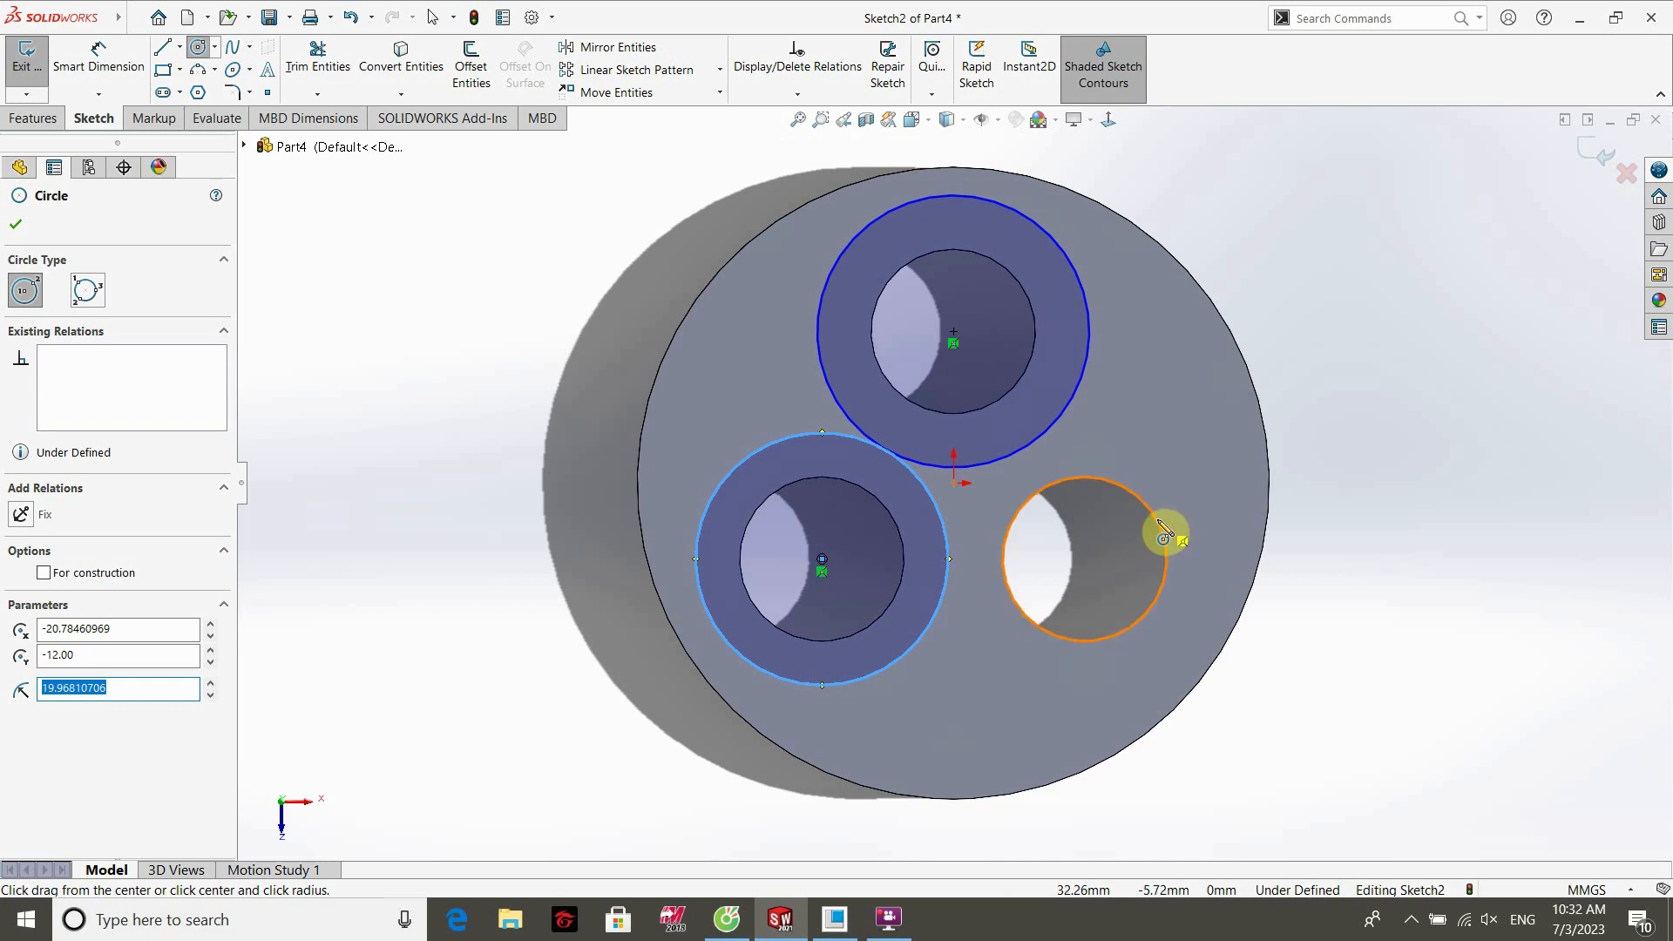
pyautogui.click(1086, 559)
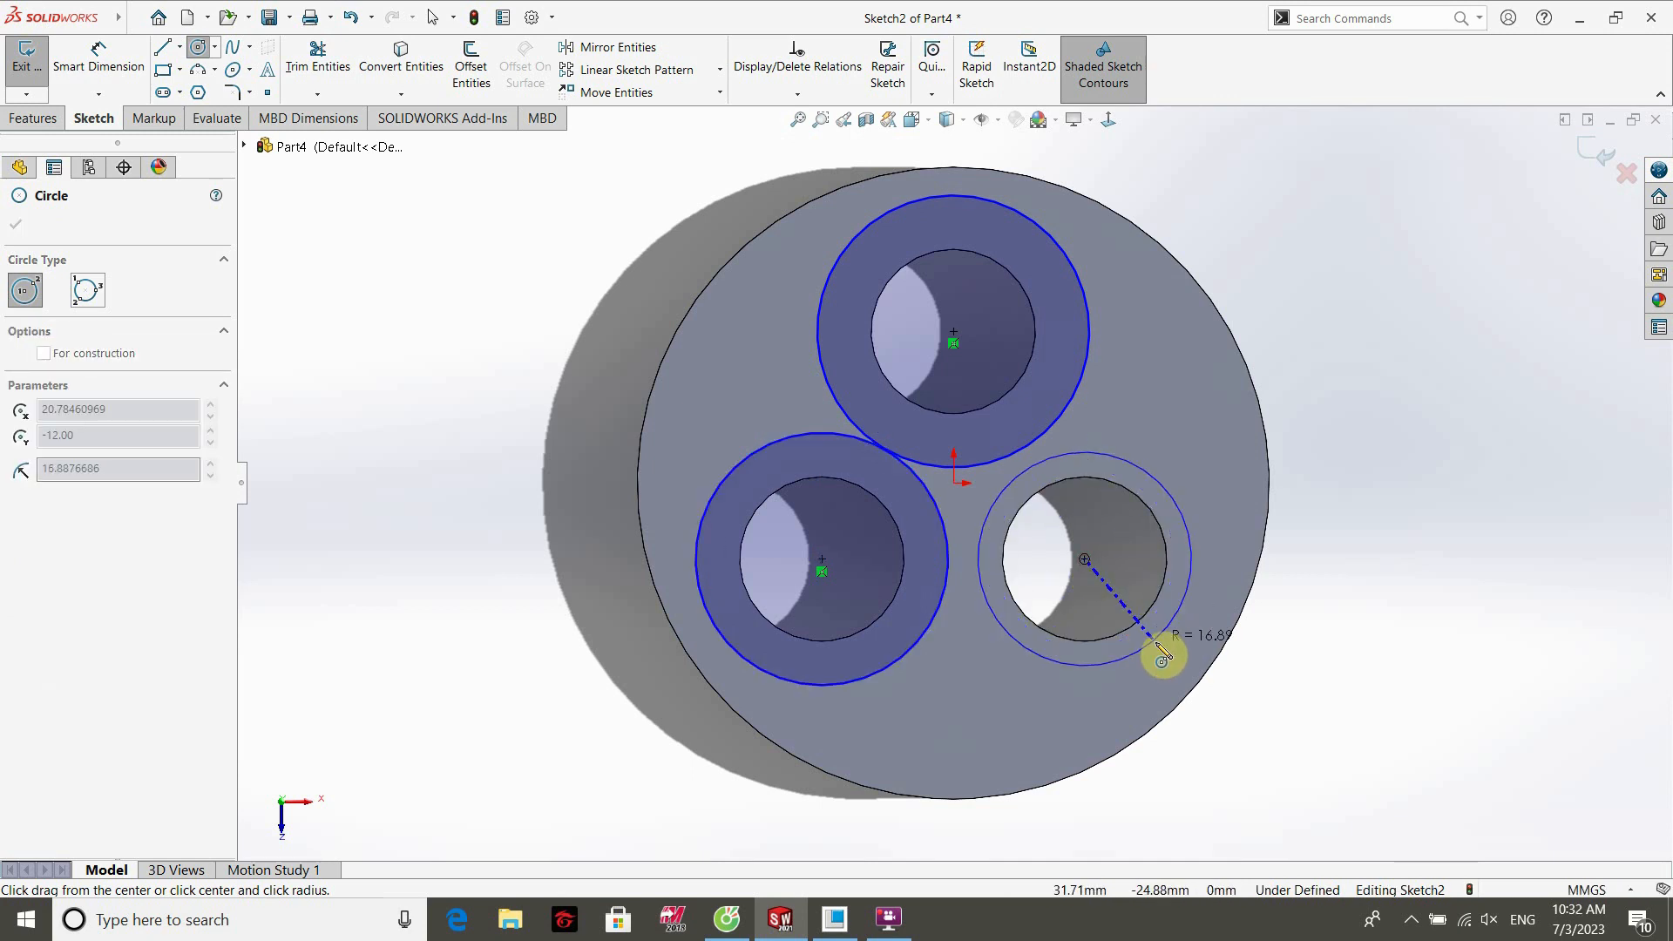
pyautogui.click(1162, 657)
pyautogui.press('Escape')
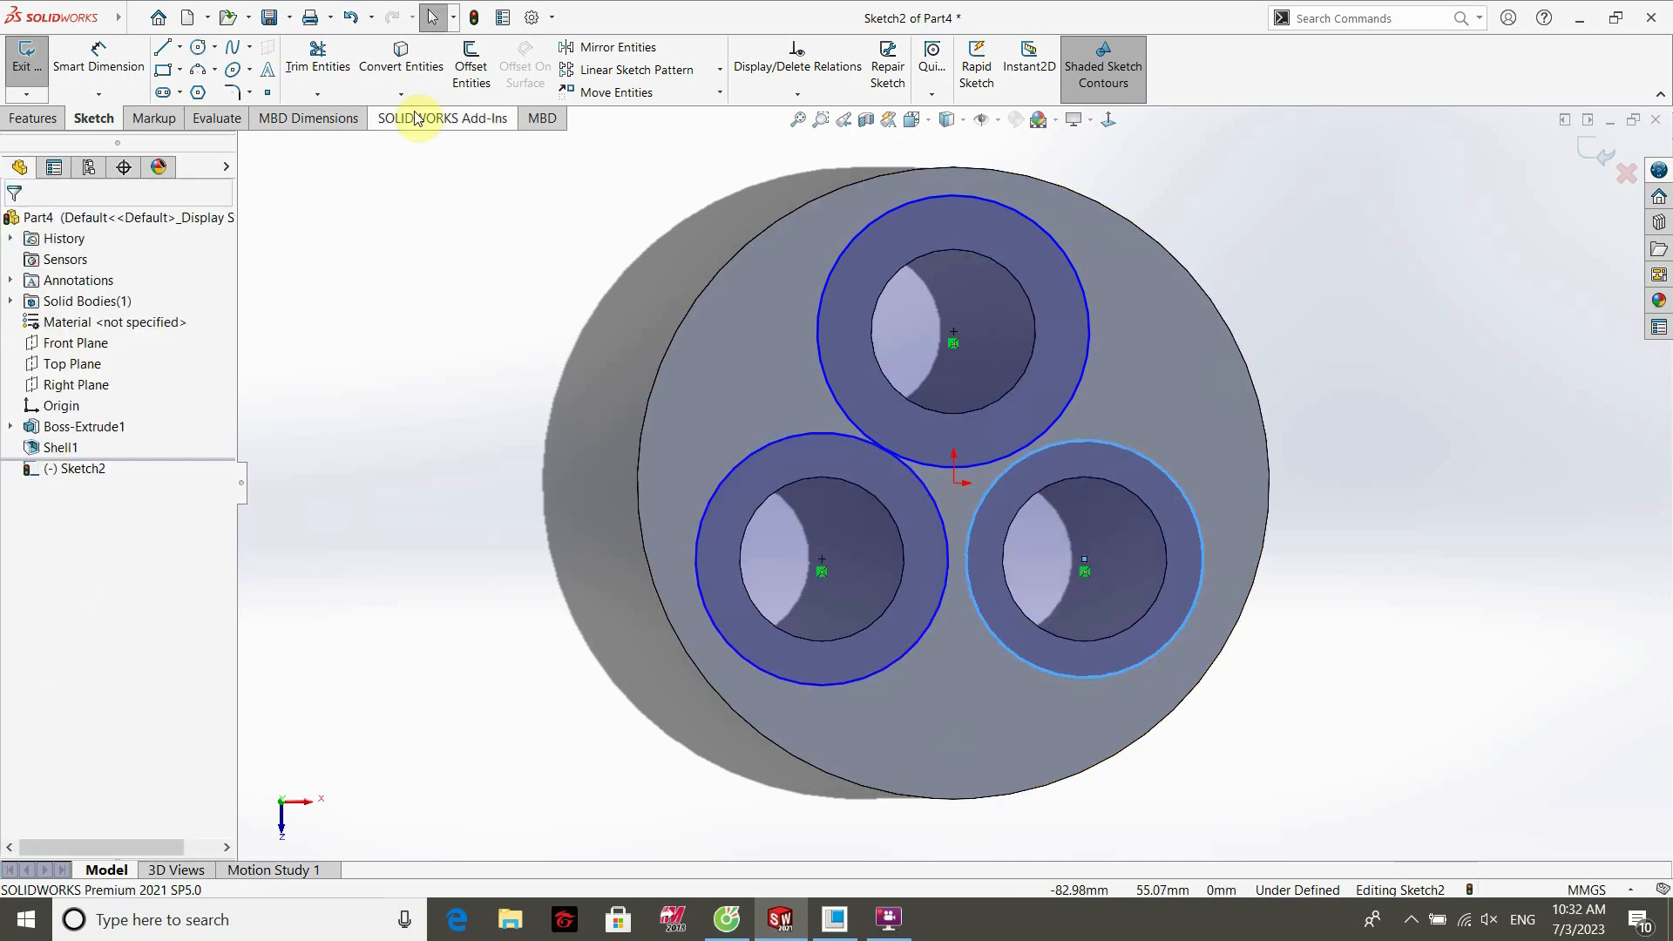
# Apply an Equal relation to the three circles drawn around the holes.
pyautogui.click(815, 347)
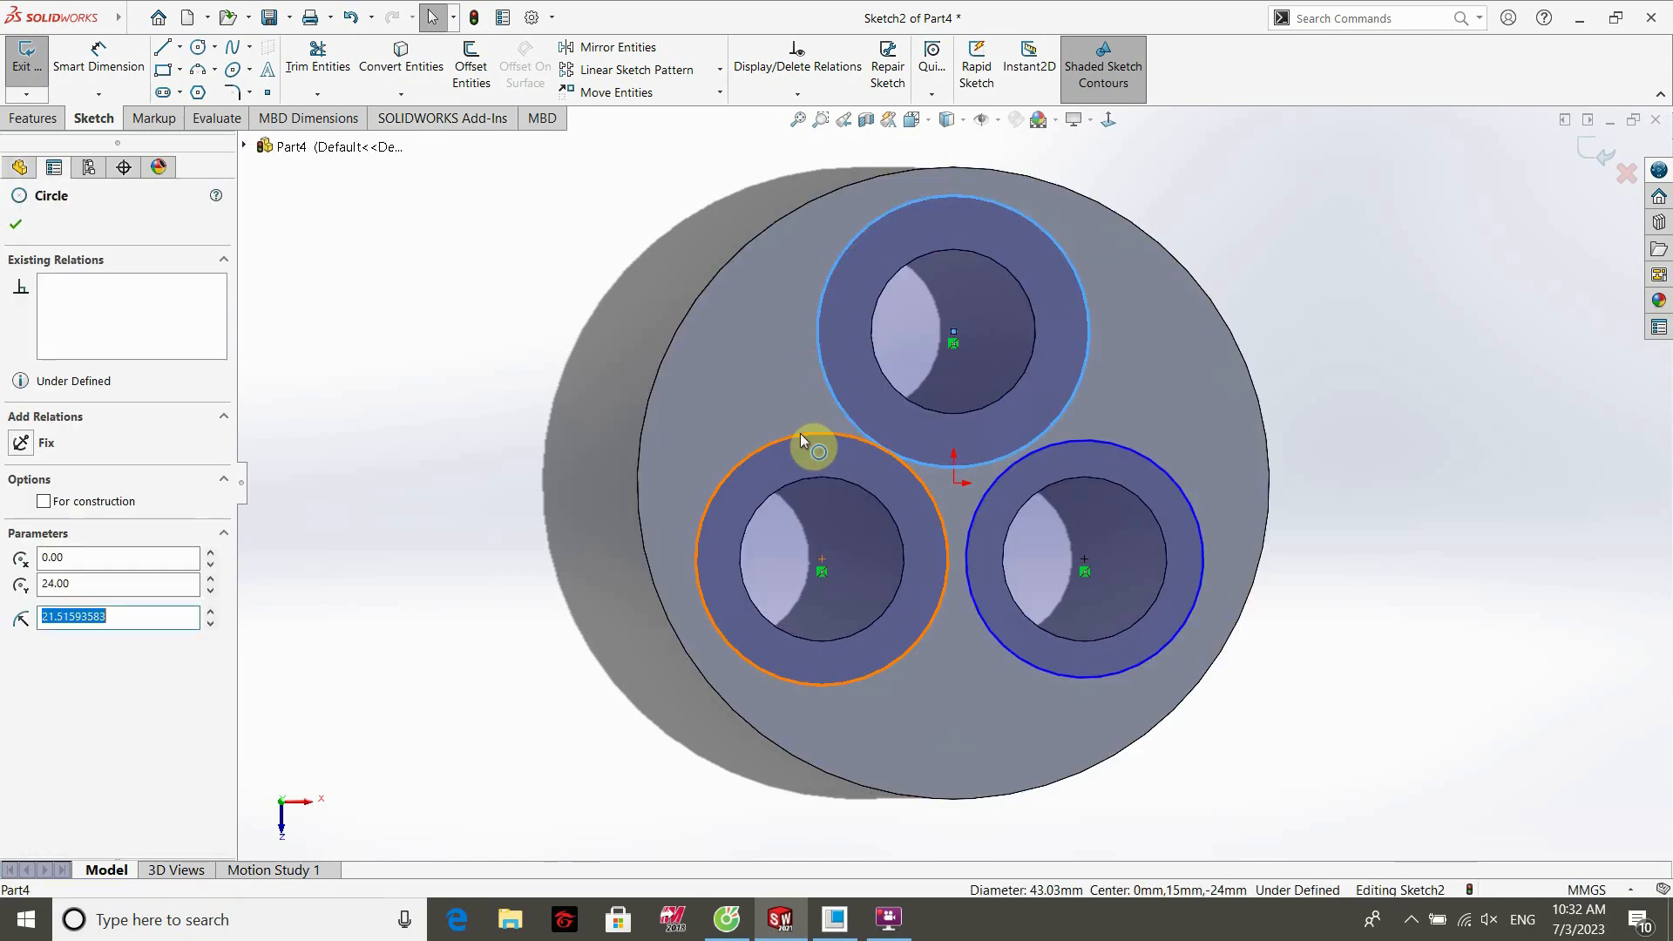
pyautogui.click(801, 434)
pyautogui.click(1153, 471)
pyautogui.click(1257, 387)
pyautogui.click(1397, 570)
# Set the diameter of the circle around the upper hole to 36 mm.
pyautogui.click(115, 74)
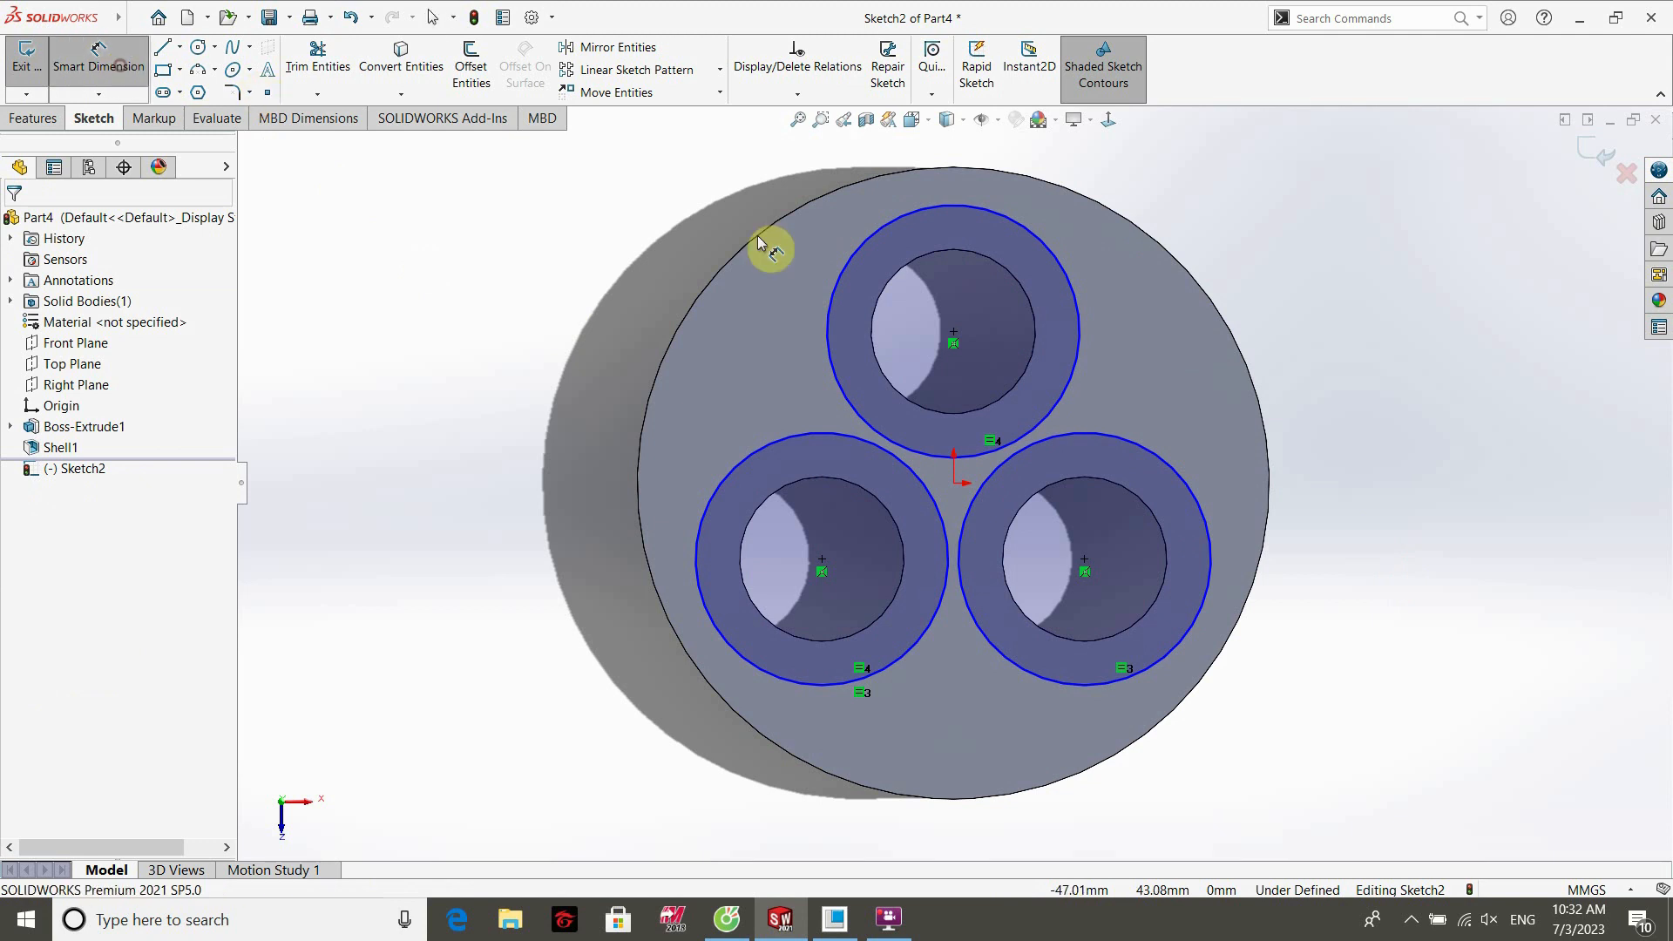
pyautogui.click(837, 267)
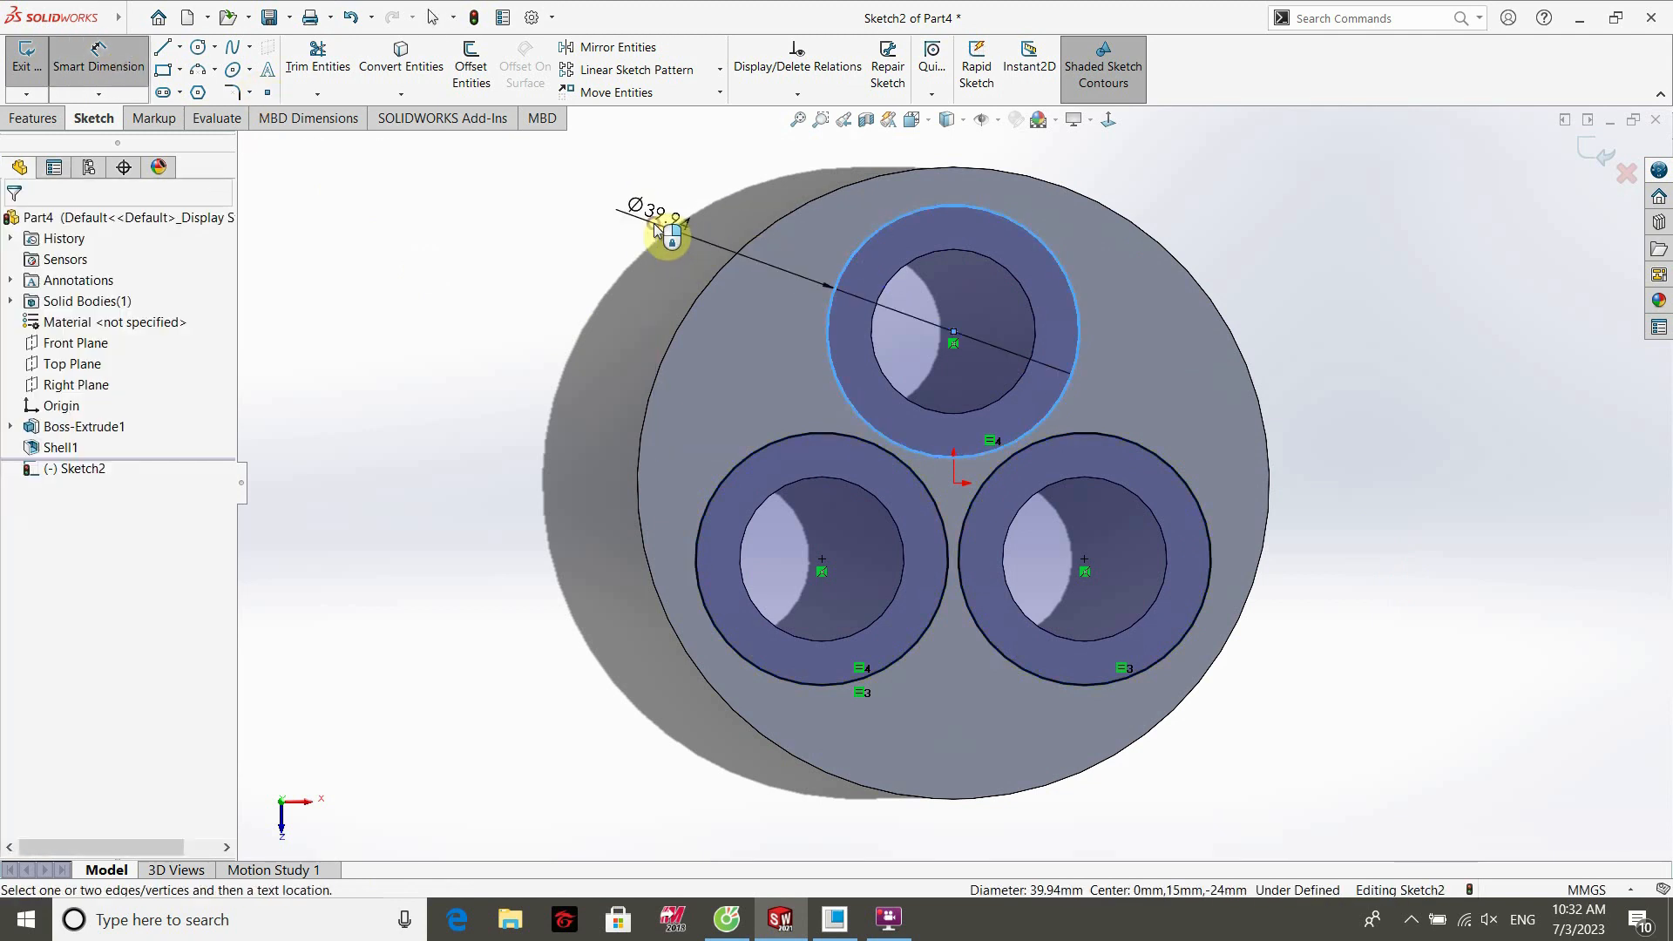
pyautogui.click(655, 224)
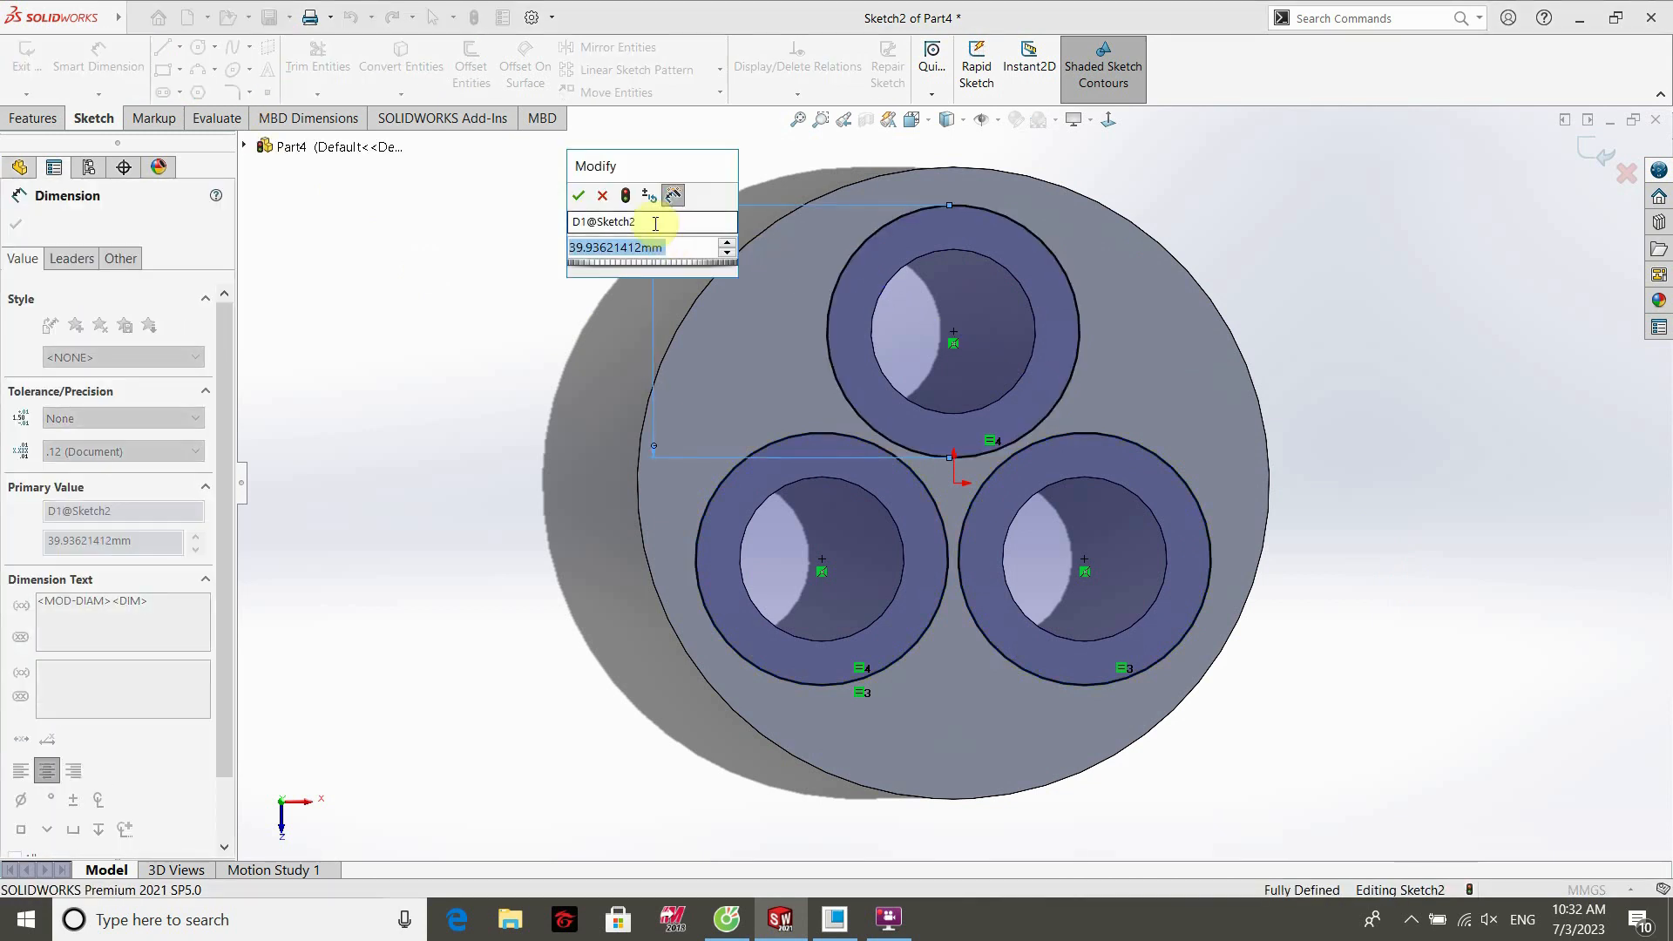
pyautogui.write('36')
pyautogui.press('Return')
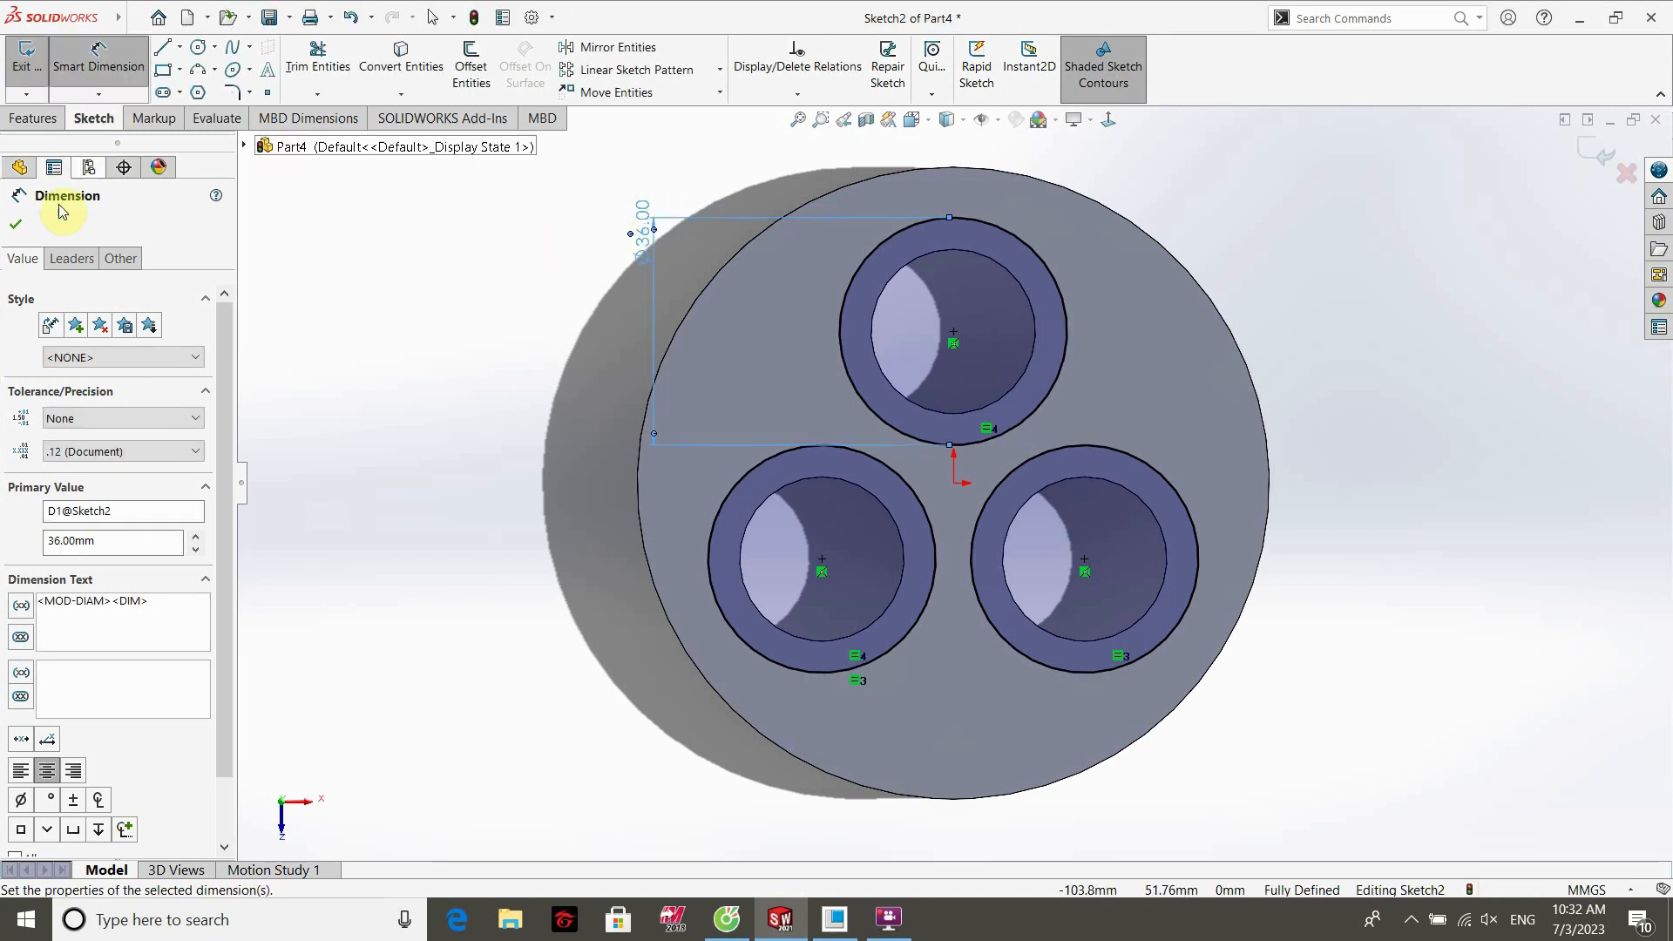
pyautogui.click(17, 227)
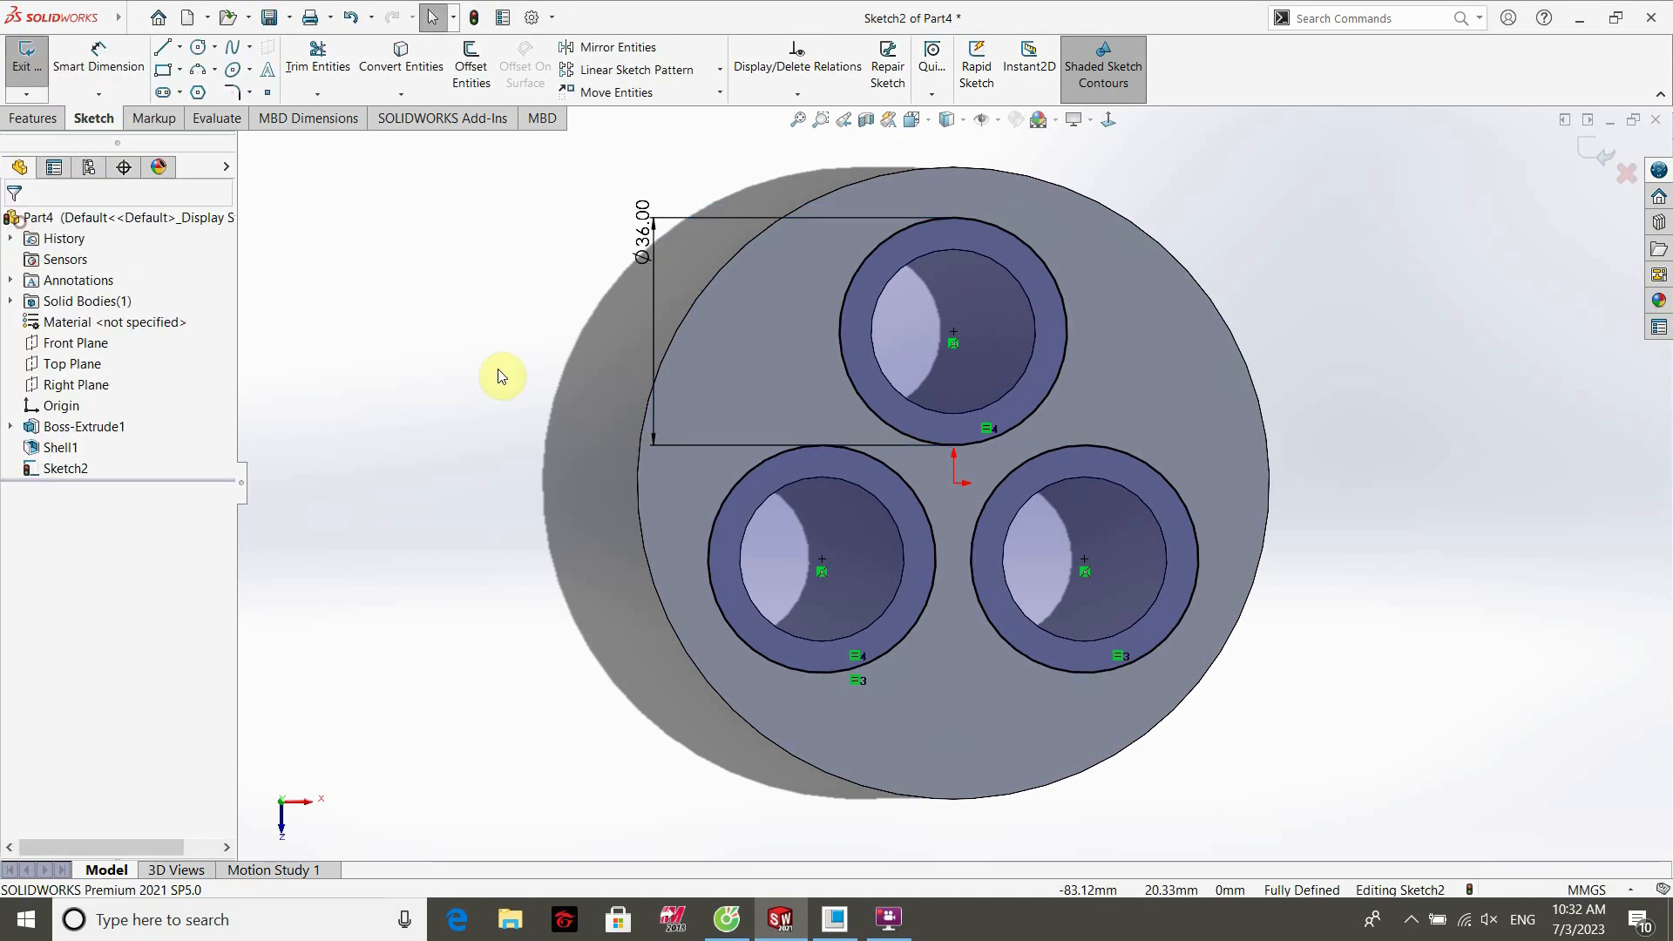
# Draw two slanted lines along the outer sides, joining the upper circle to the lower-left and lower-right circles.
pyautogui.click(167, 54)
pyautogui.click(837, 336)
pyautogui.click(730, 514)
pyautogui.click(273, 17)
pyautogui.click(167, 54)
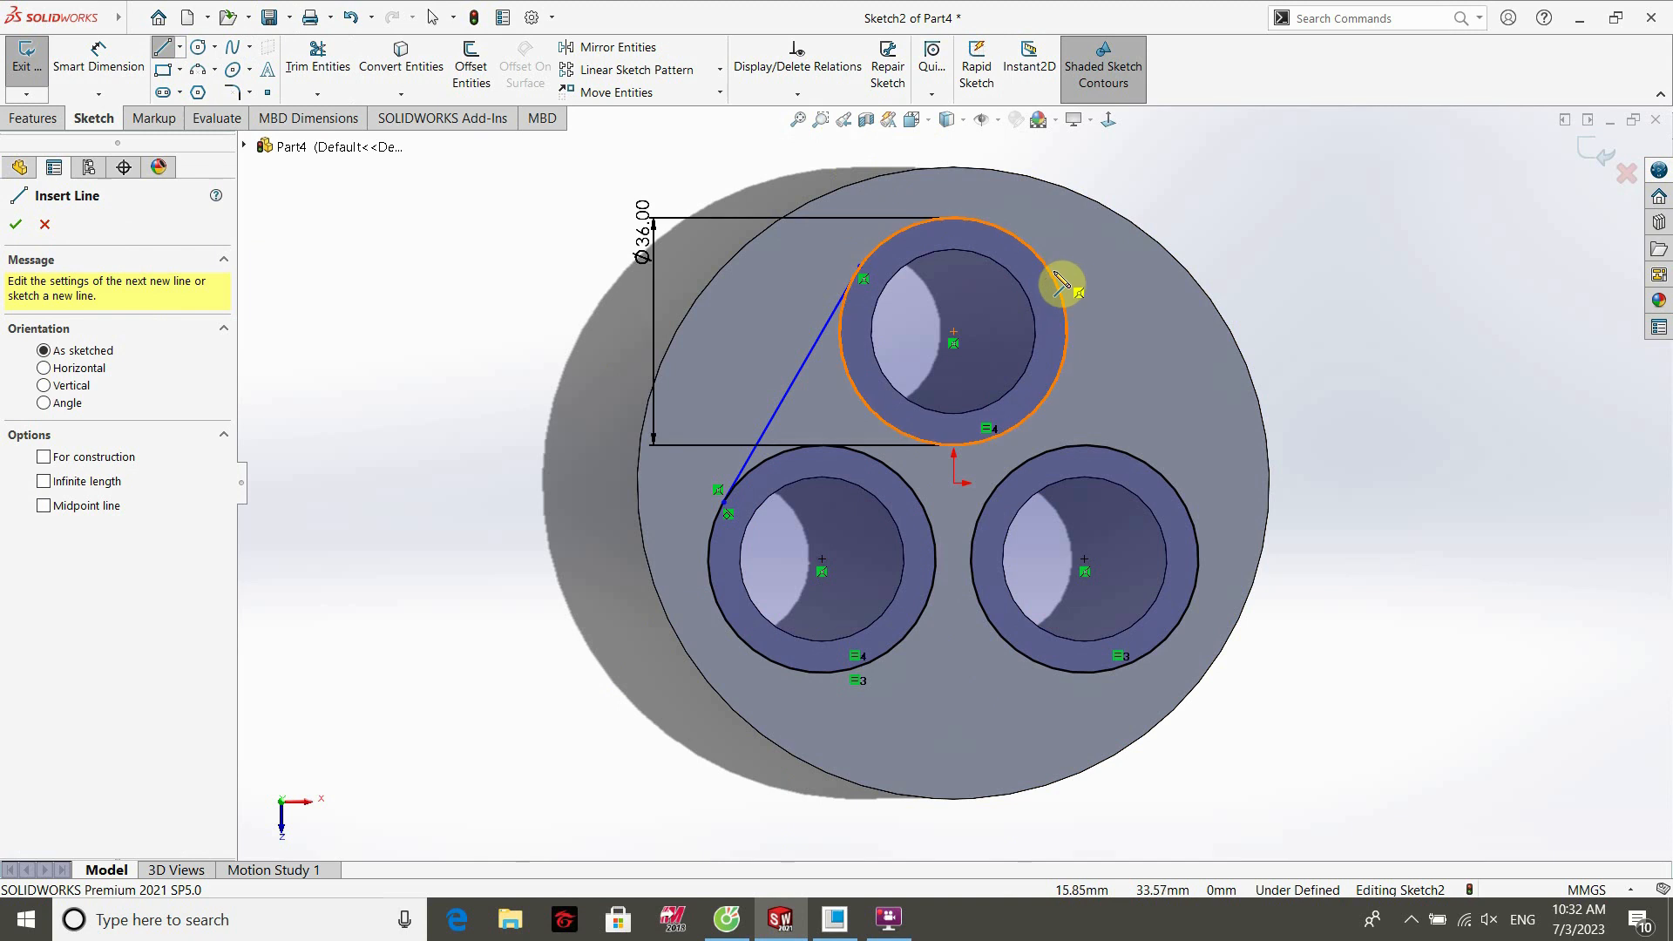
pyautogui.click(1060, 283)
pyautogui.click(1187, 505)
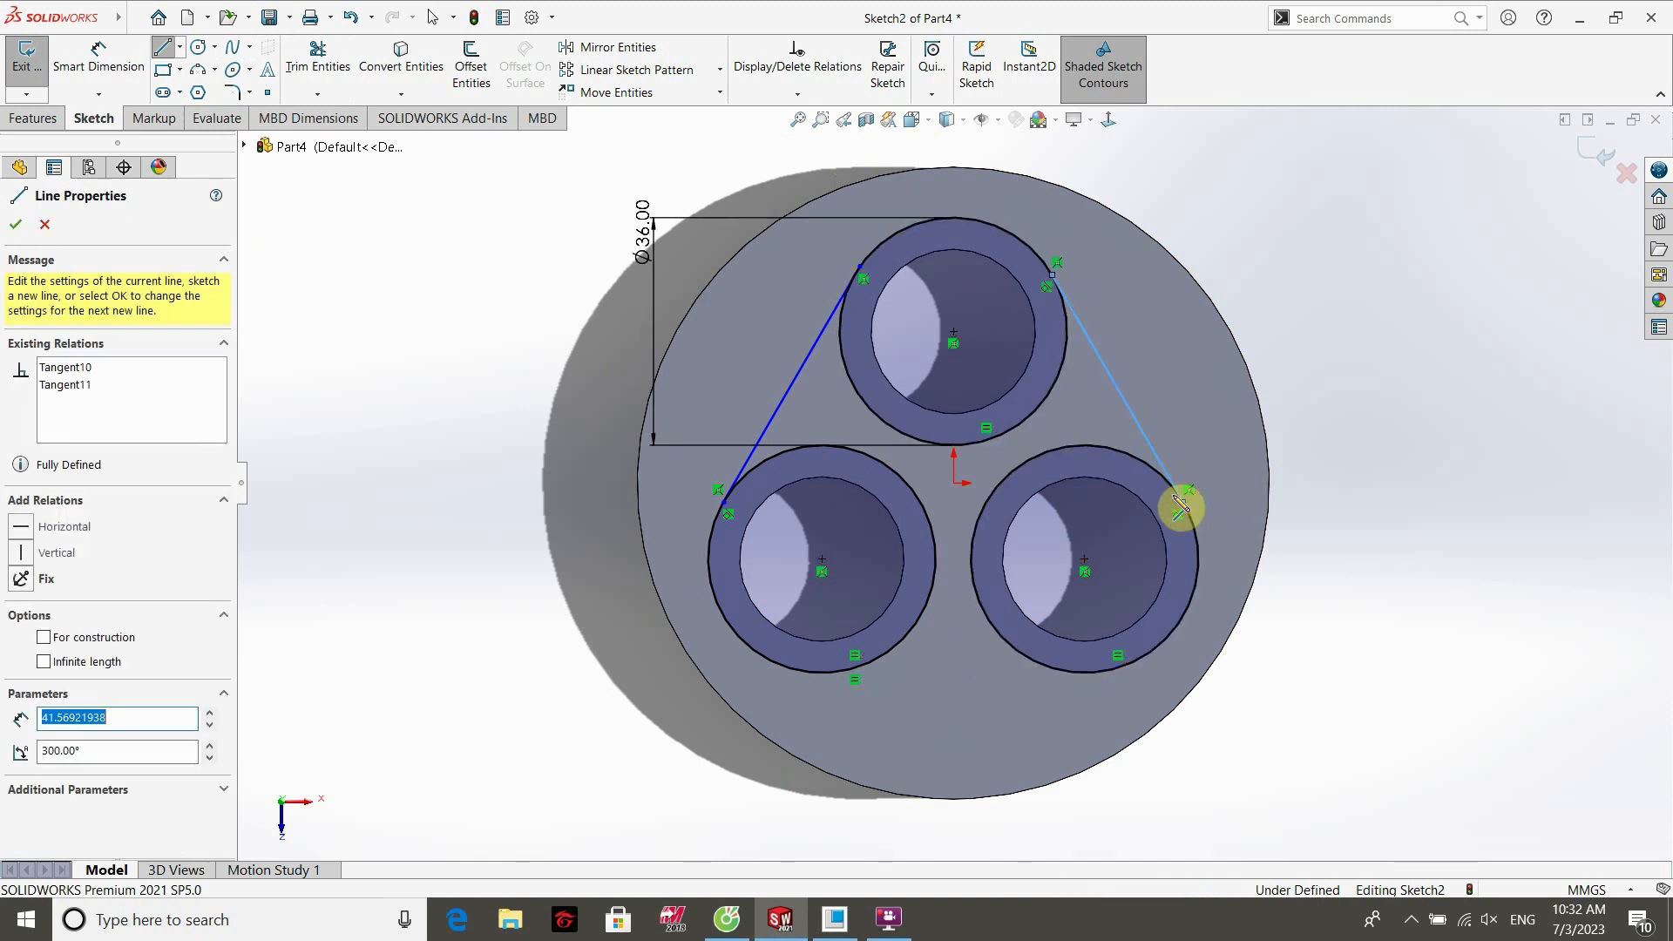
pyautogui.press('Escape')
# Draw a line along the underside of the two lower circles, joining them.
pyautogui.click(160, 52)
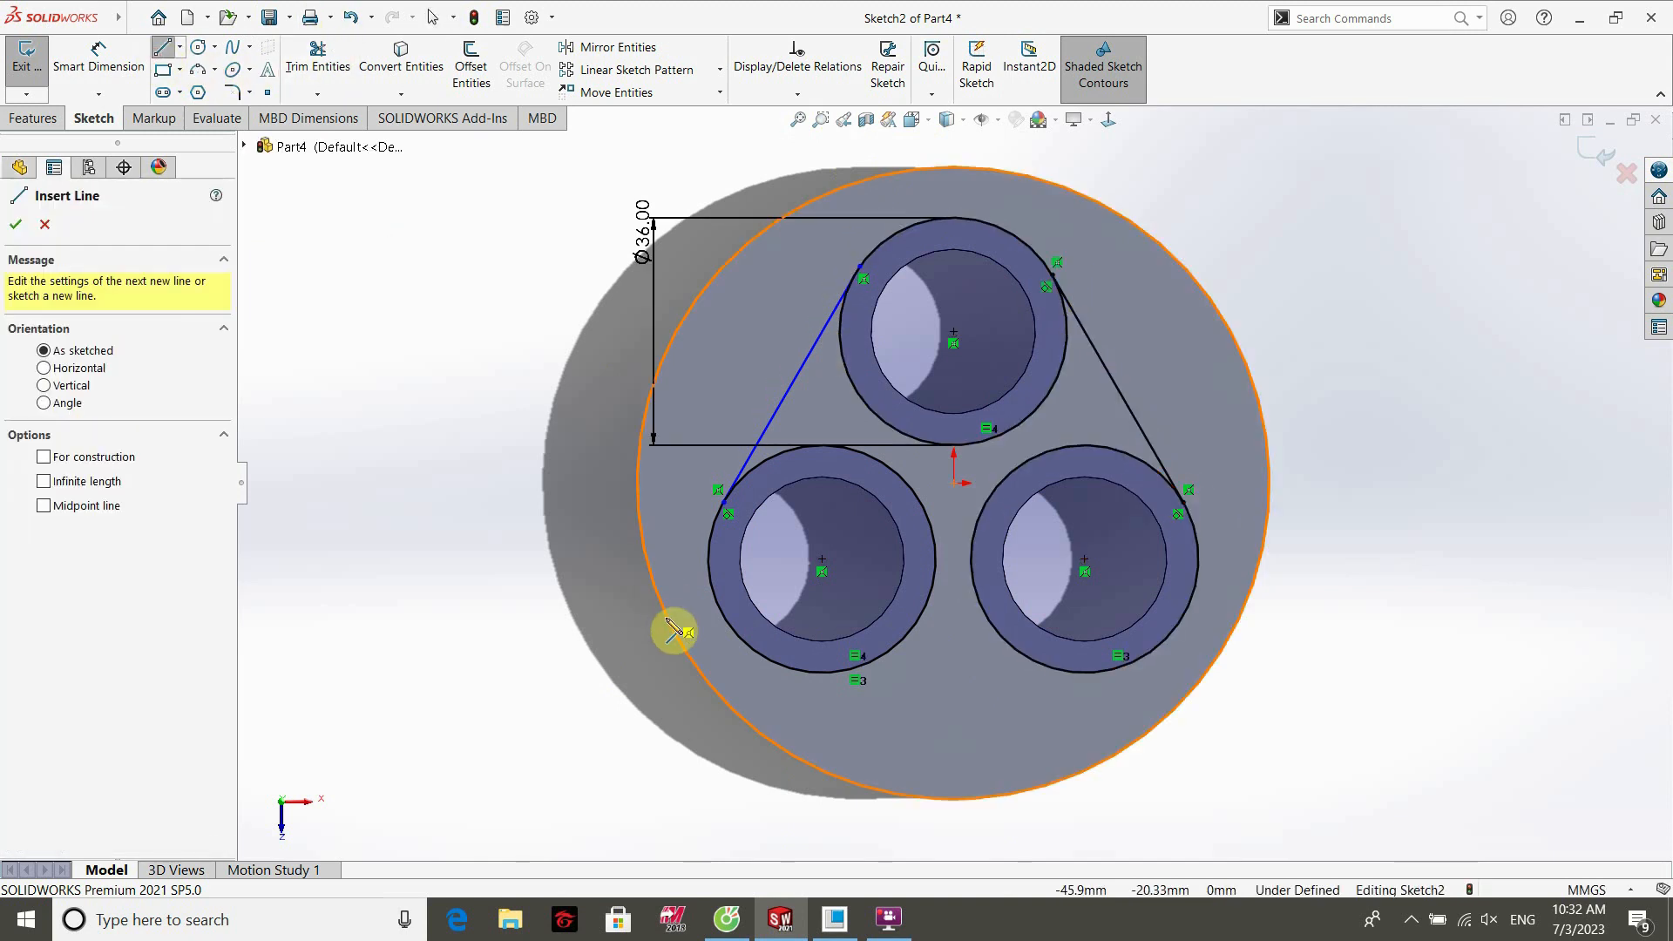
pyautogui.click(823, 672)
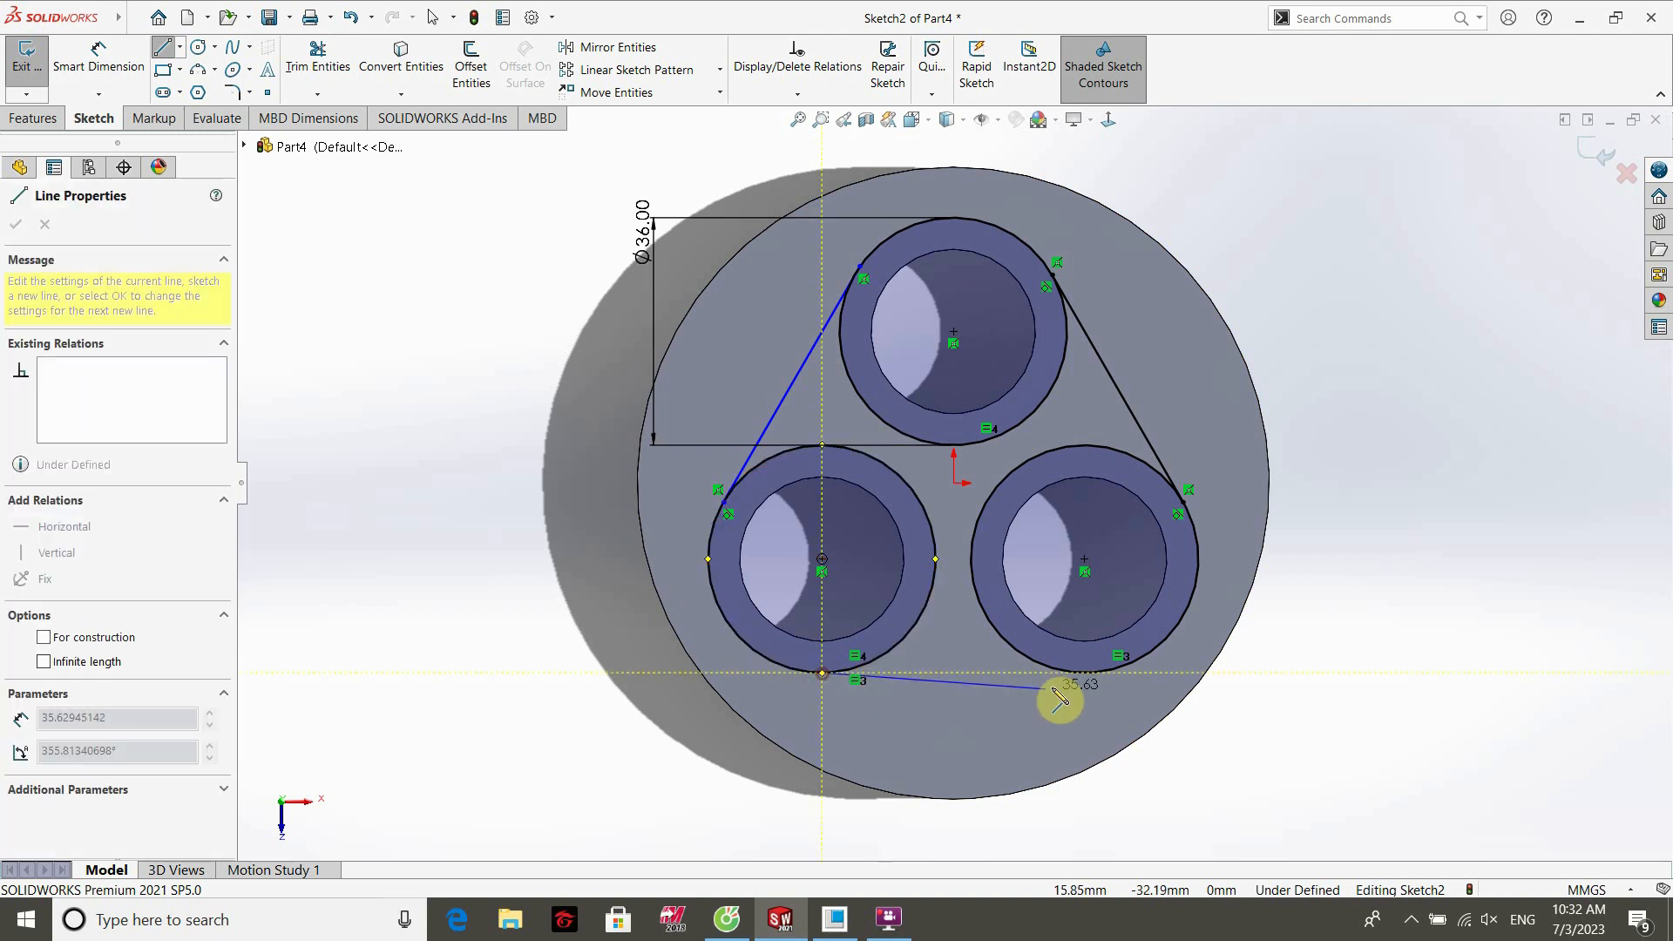
pyautogui.click(1102, 682)
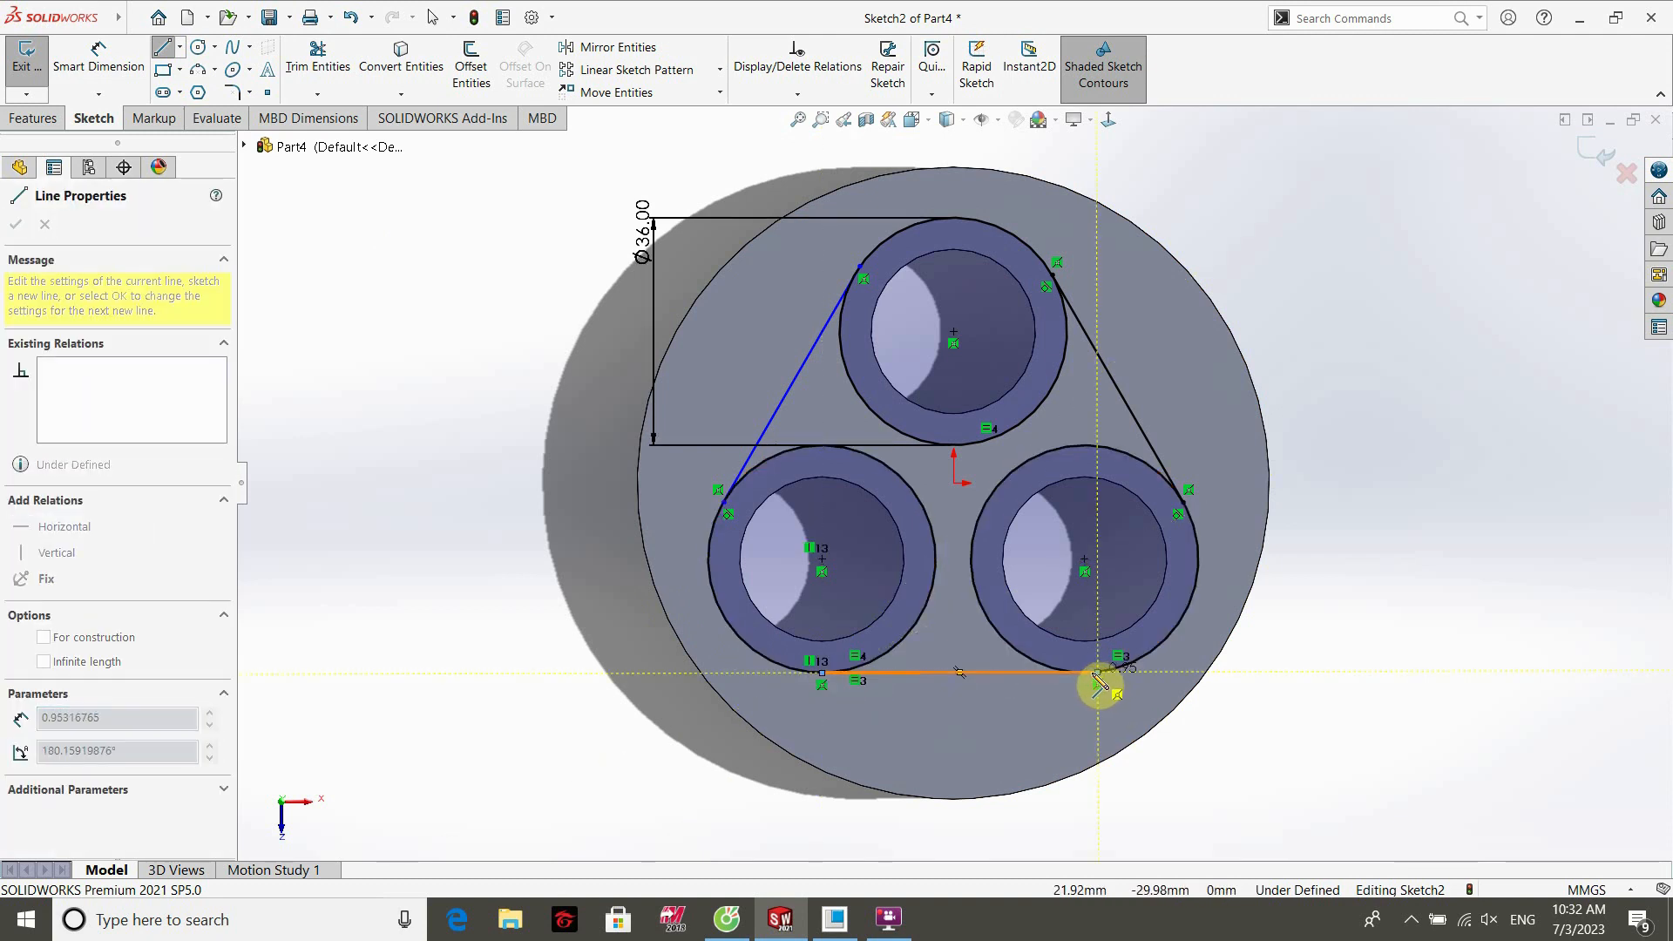
pyautogui.press('Escape')
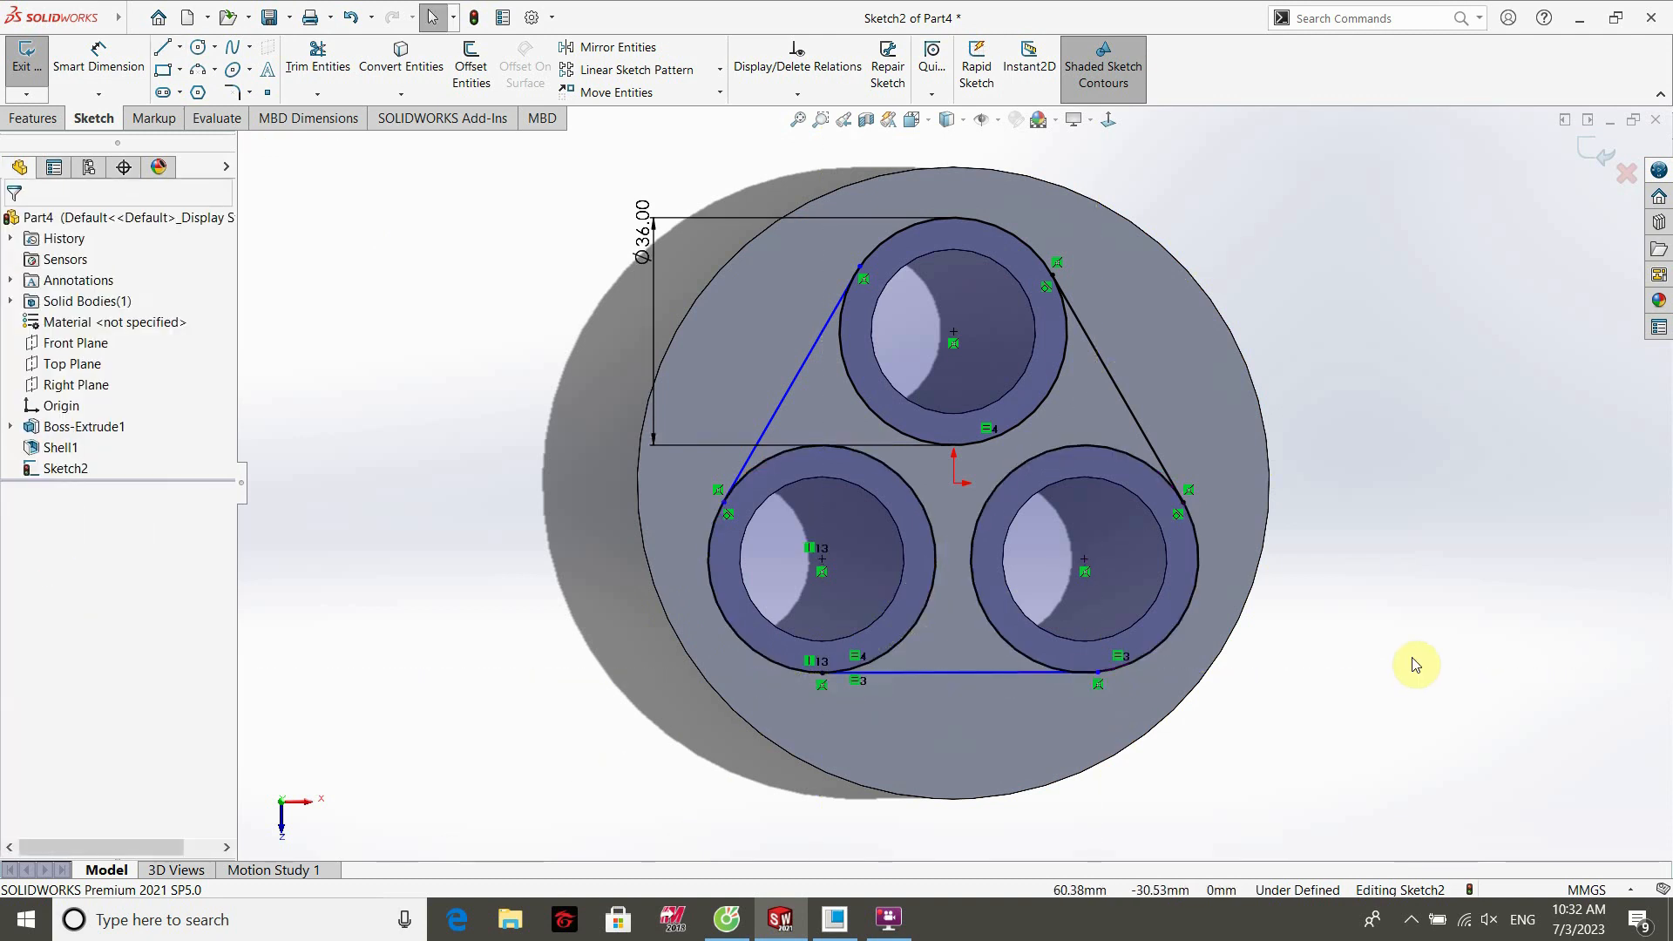
# Make the left slanted line tangent to the upper circle.
pyautogui.click(778, 403)
pyautogui.click(488, 314)
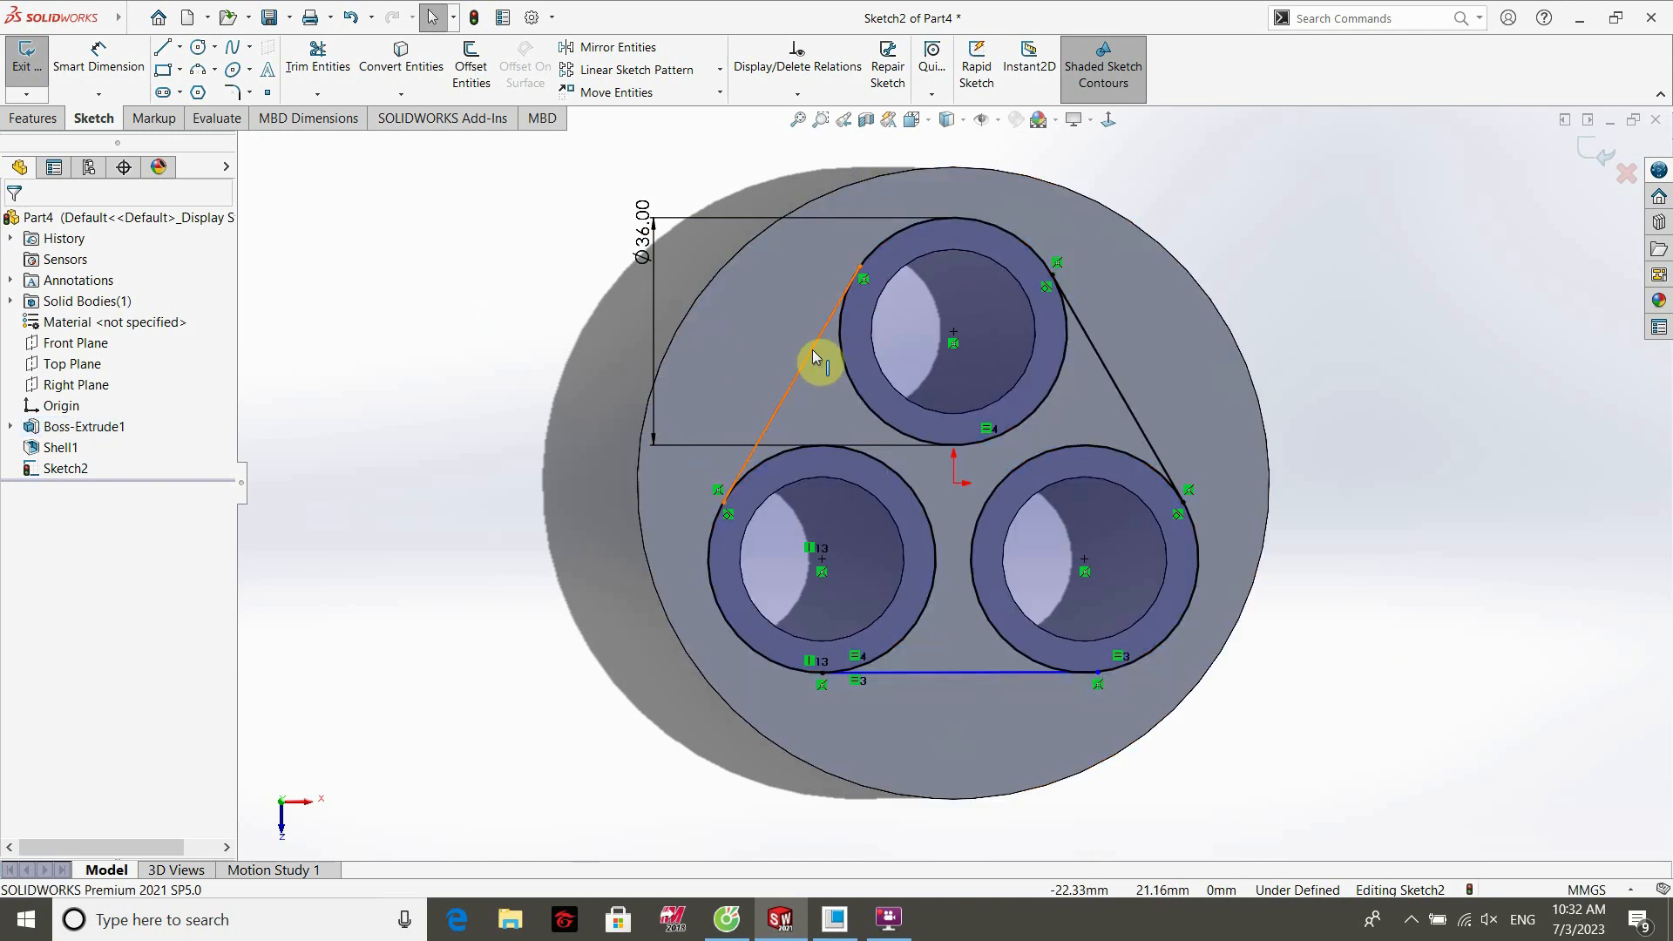
pyautogui.click(815, 358)
pyautogui.keyDown('ctrl'); pyautogui.click(845, 365); pyautogui.keyUp('ctrl')
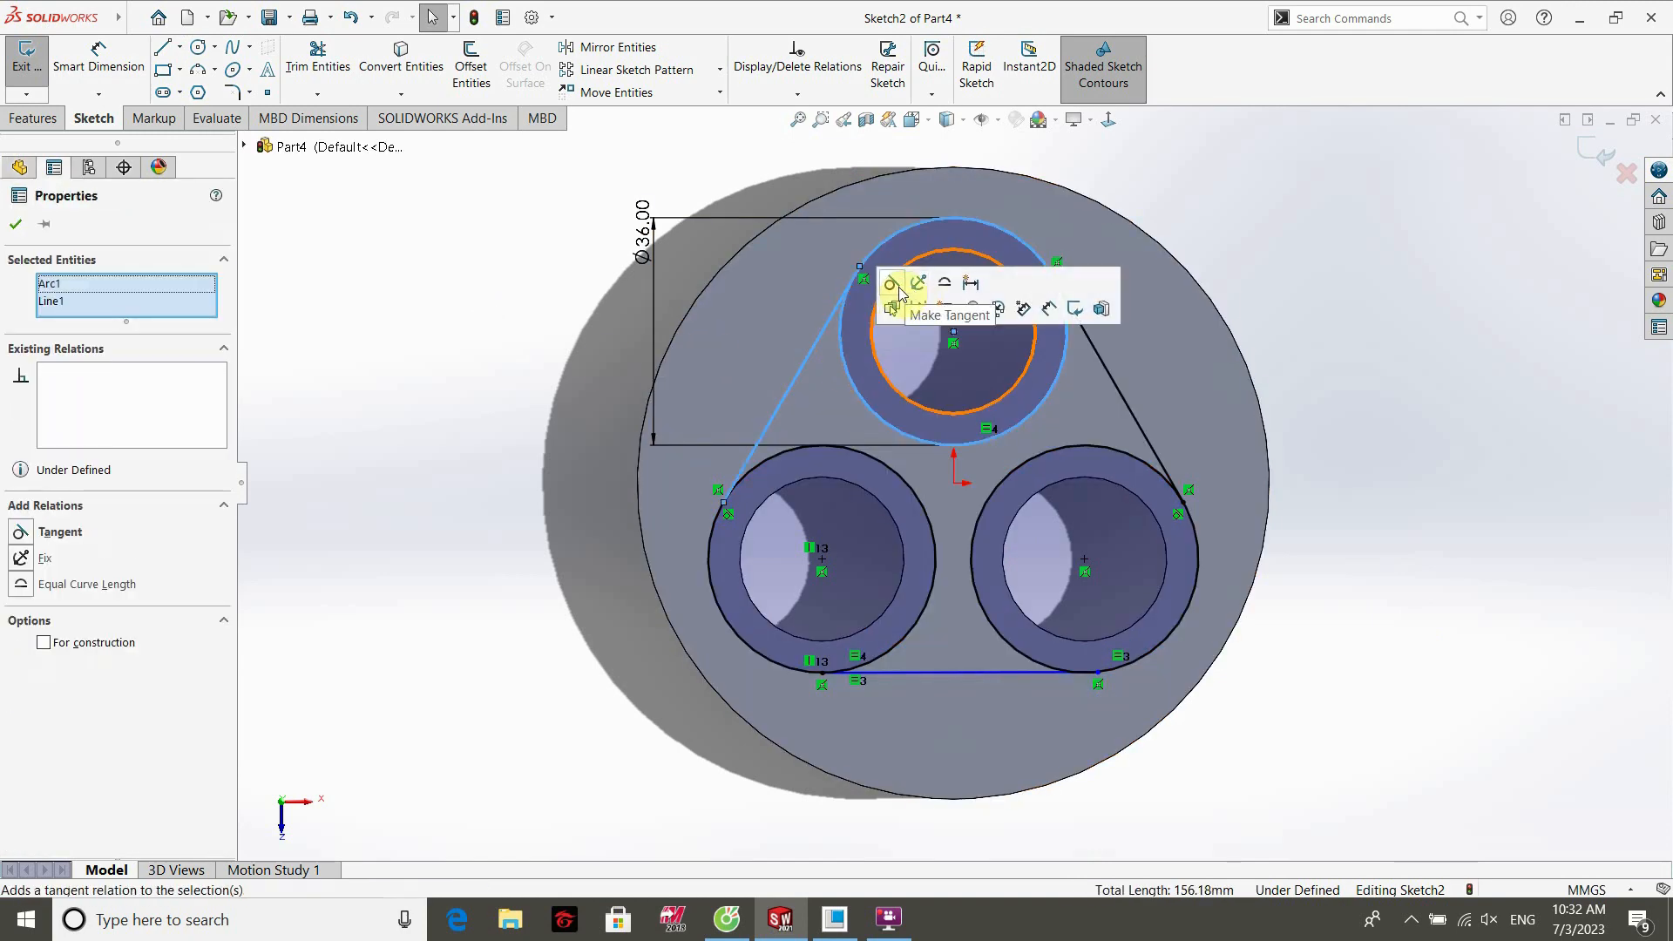
pyautogui.click(899, 293)
pyautogui.click(1476, 224)
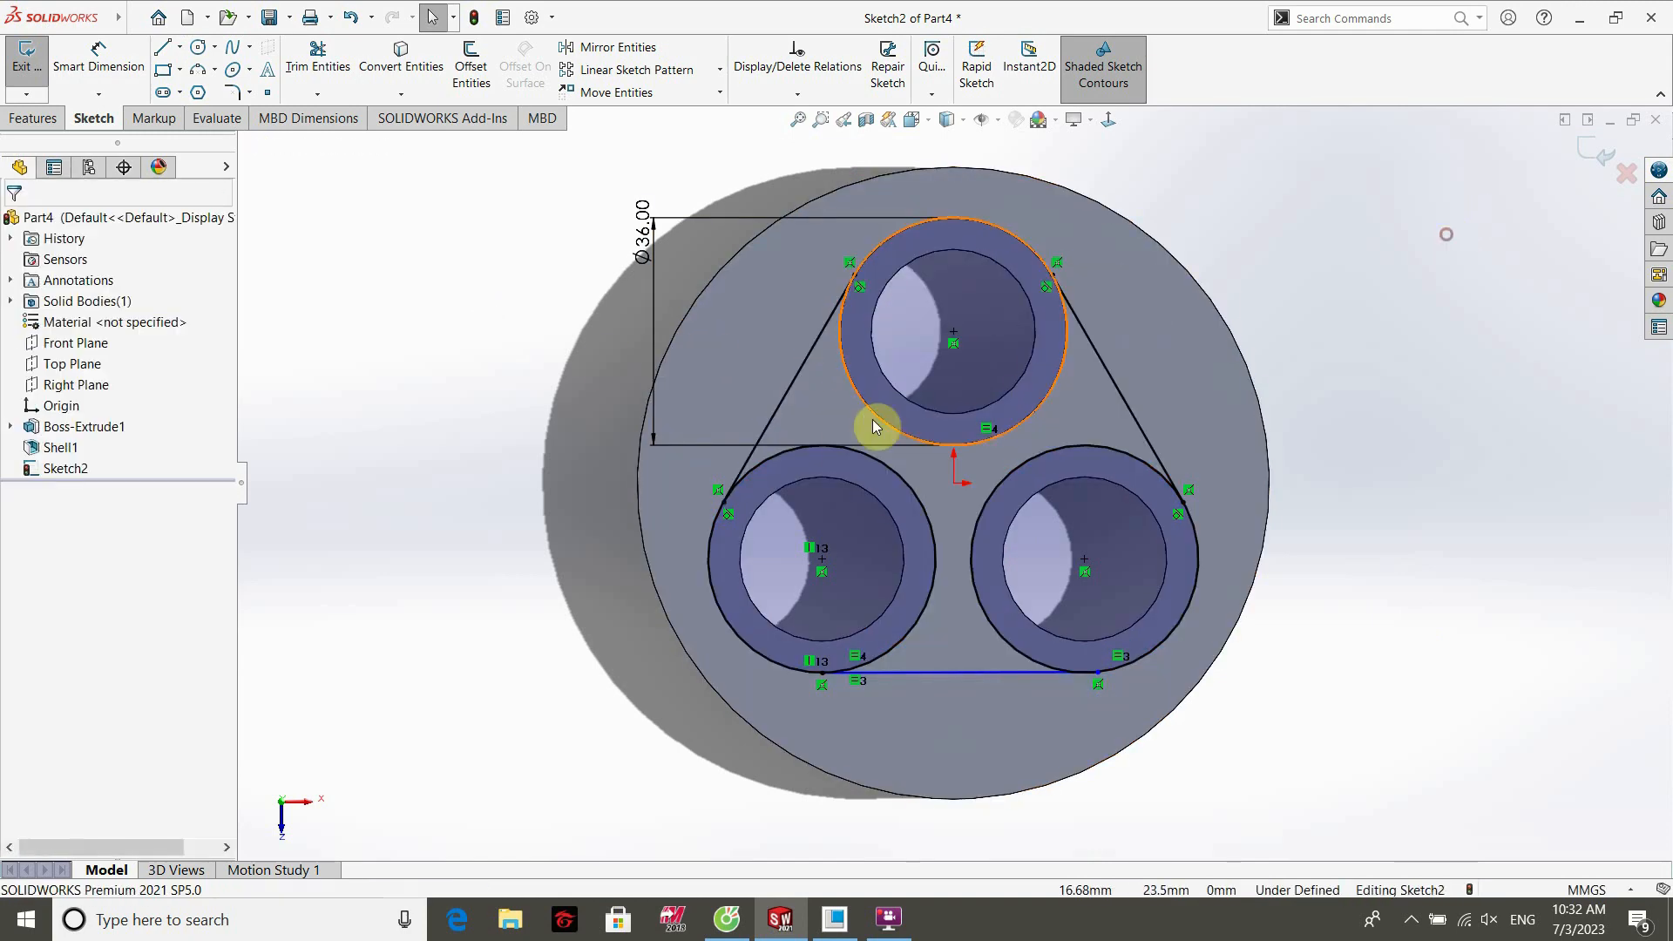
# Make the bottom line tangent to the lower-left circle.
pyautogui.click(871, 662)
pyautogui.keyDown('ctrl'); pyautogui.click(882, 671); pyautogui.keyUp('ctrl')
pyautogui.click(929, 603)
pyautogui.click(1301, 776)
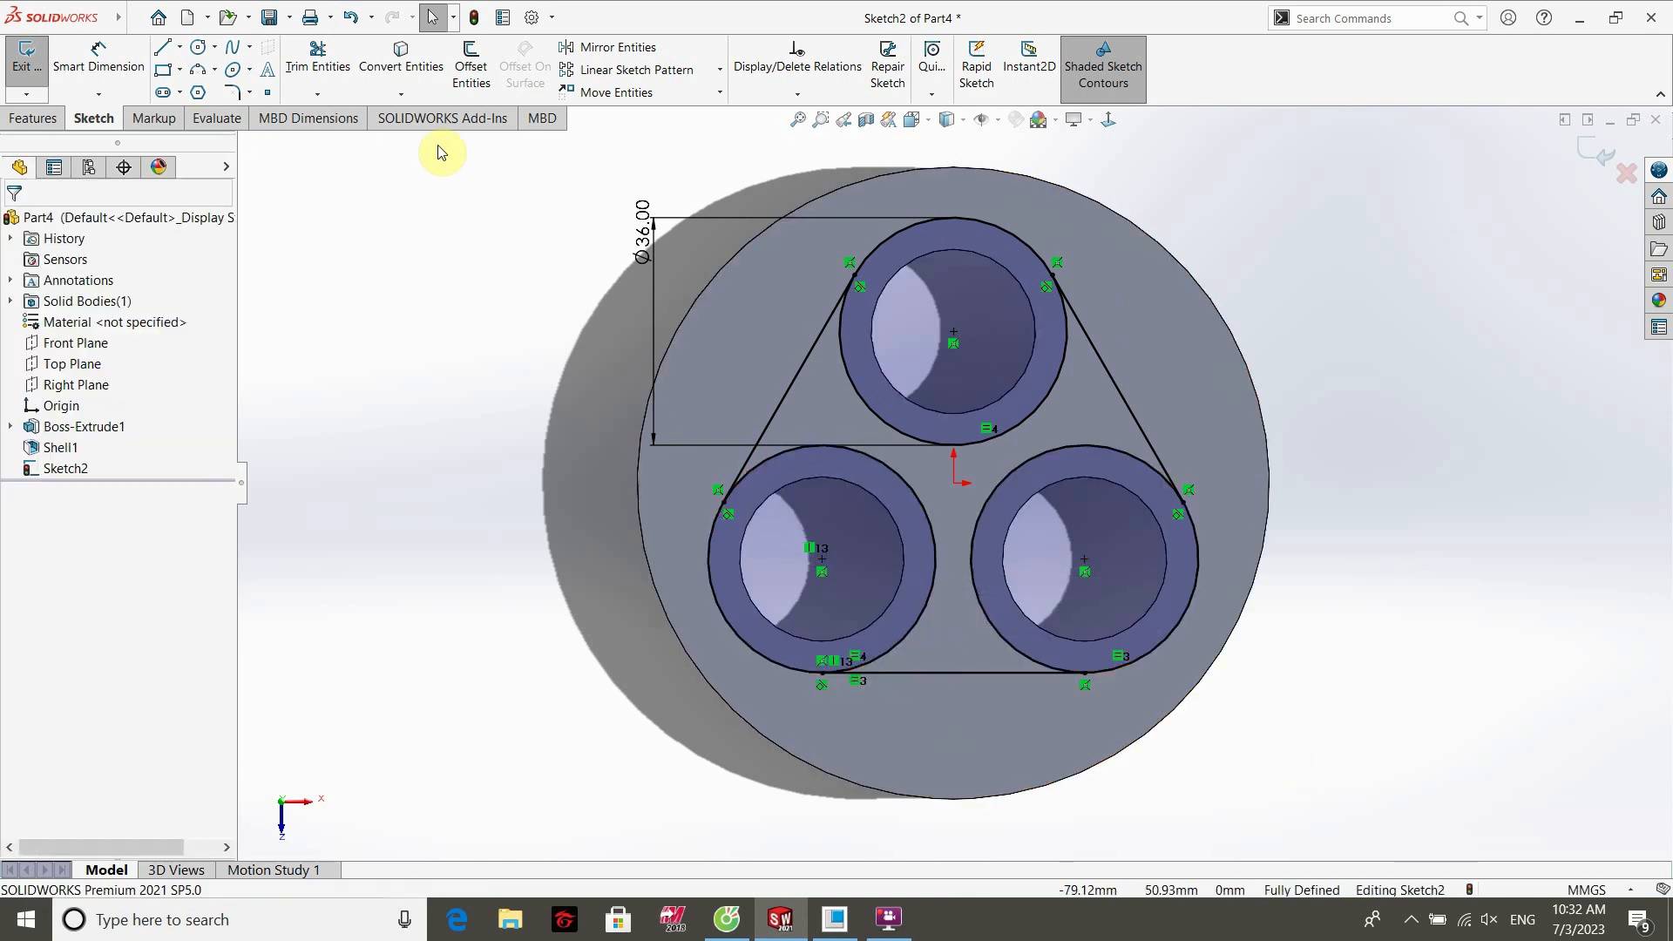
# Trim away the inner arcs of the three circles so one rounded triangular outline remains.
pyautogui.click(318, 61)
pyautogui.moveTo(852, 523)
pyautogui.mouseDown()
pyautogui.moveTo(979, 604)
pyautogui.moveTo(899, 592)
pyautogui.mouseUp()
# Sketch three circles of about 13 mm radius at the profile's rounded corner centers, around the existing holes.
pyautogui.click(198, 47)
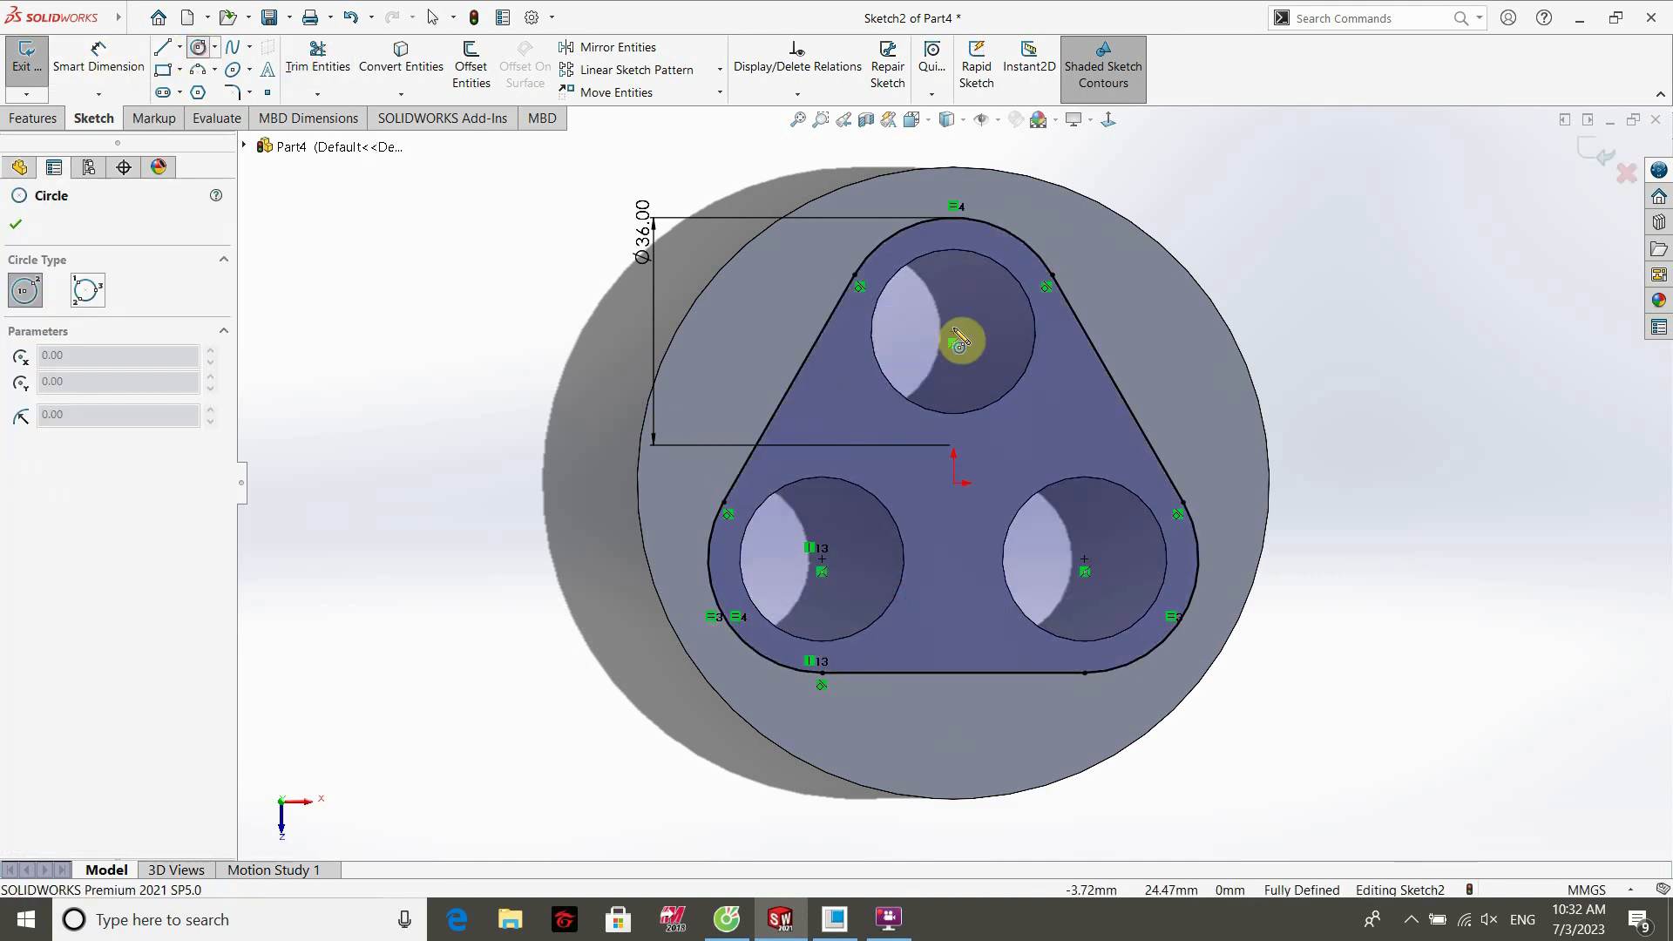
pyautogui.click(954, 340)
pyautogui.click(1015, 397)
pyautogui.click(827, 567)
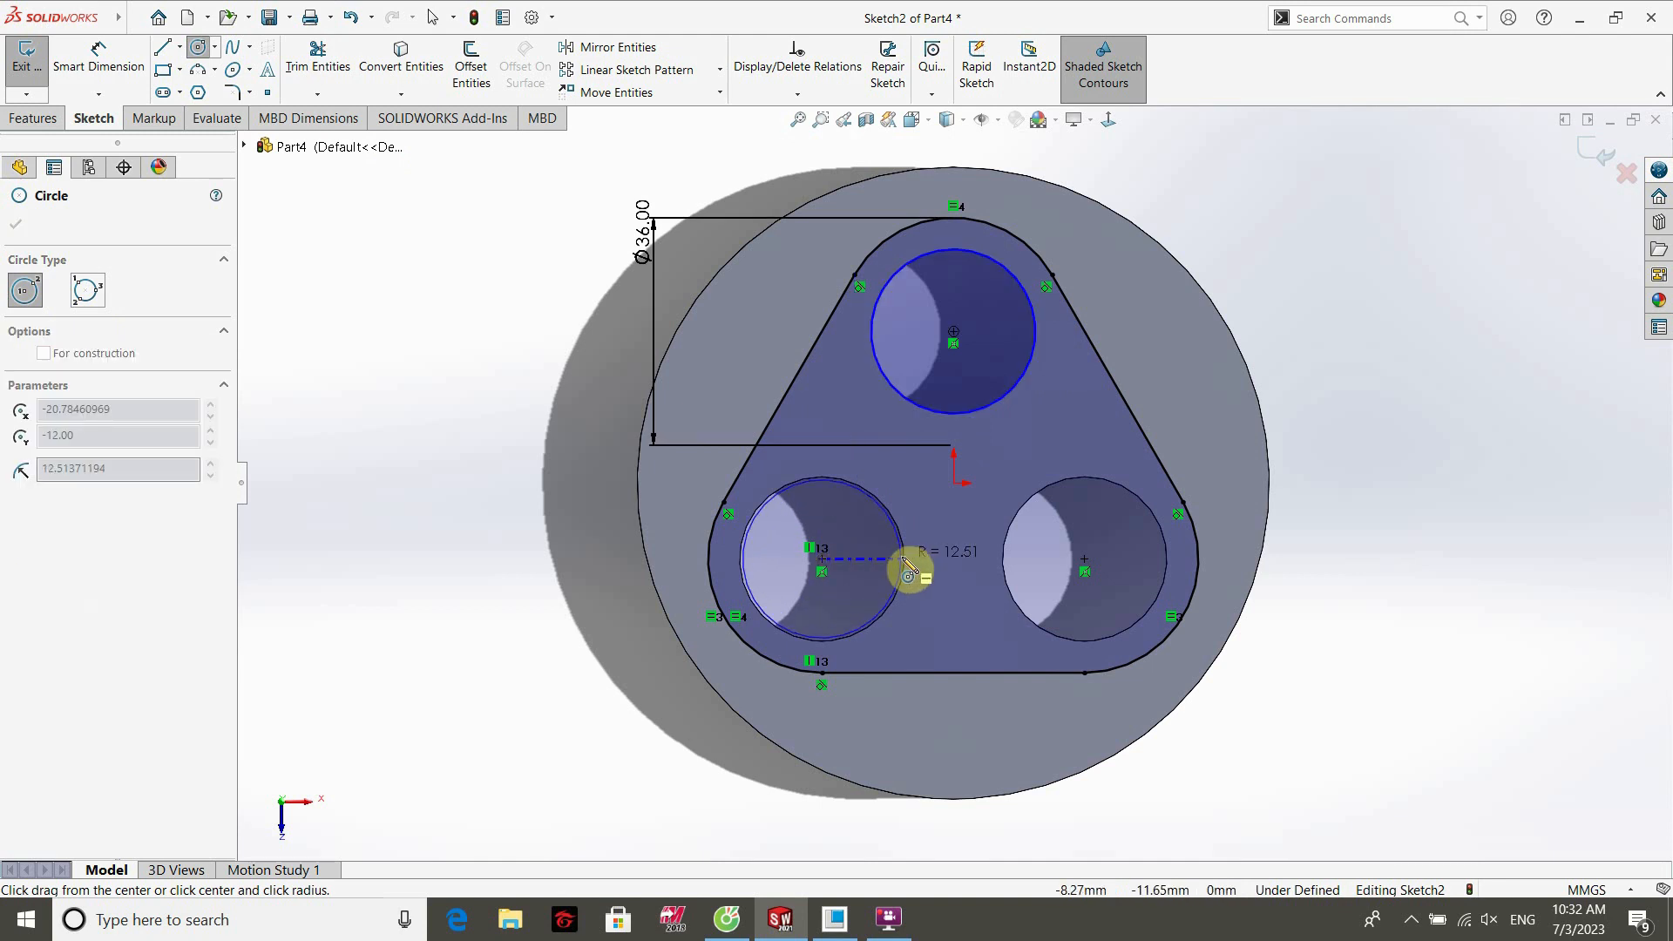
pyautogui.click(907, 559)
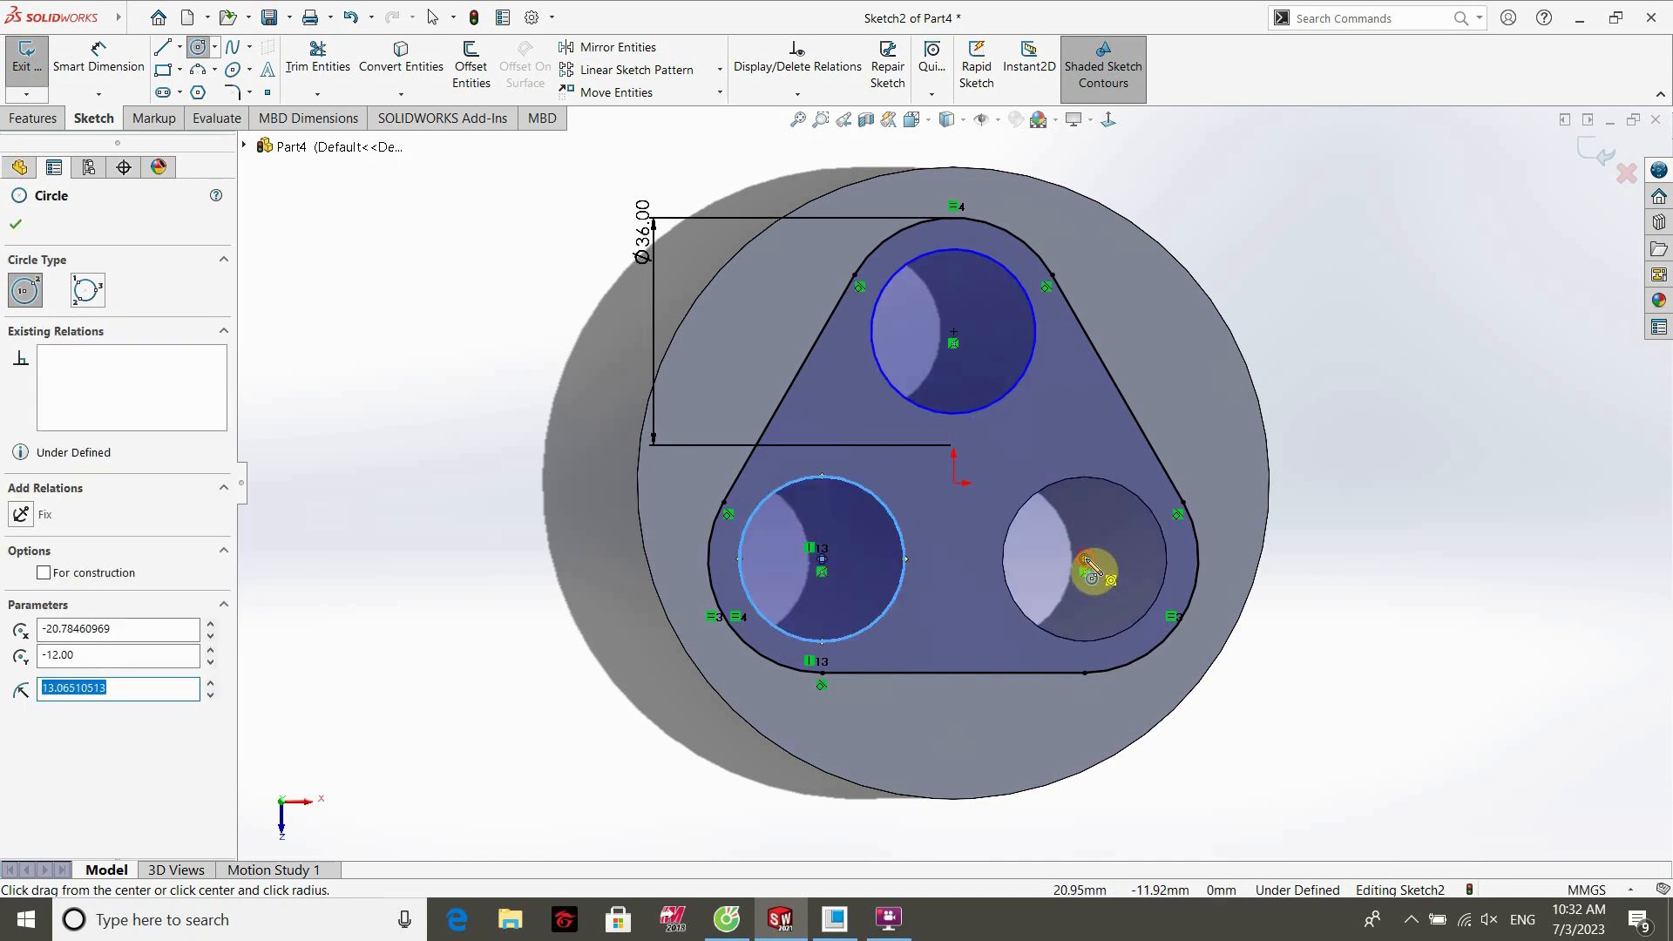
pyautogui.click(1085, 560)
pyautogui.click(1011, 528)
pyautogui.press('Escape')
pyautogui.click(1412, 392)
# Apply an Equal relation to the three hole circles.
pyautogui.click(884, 379)
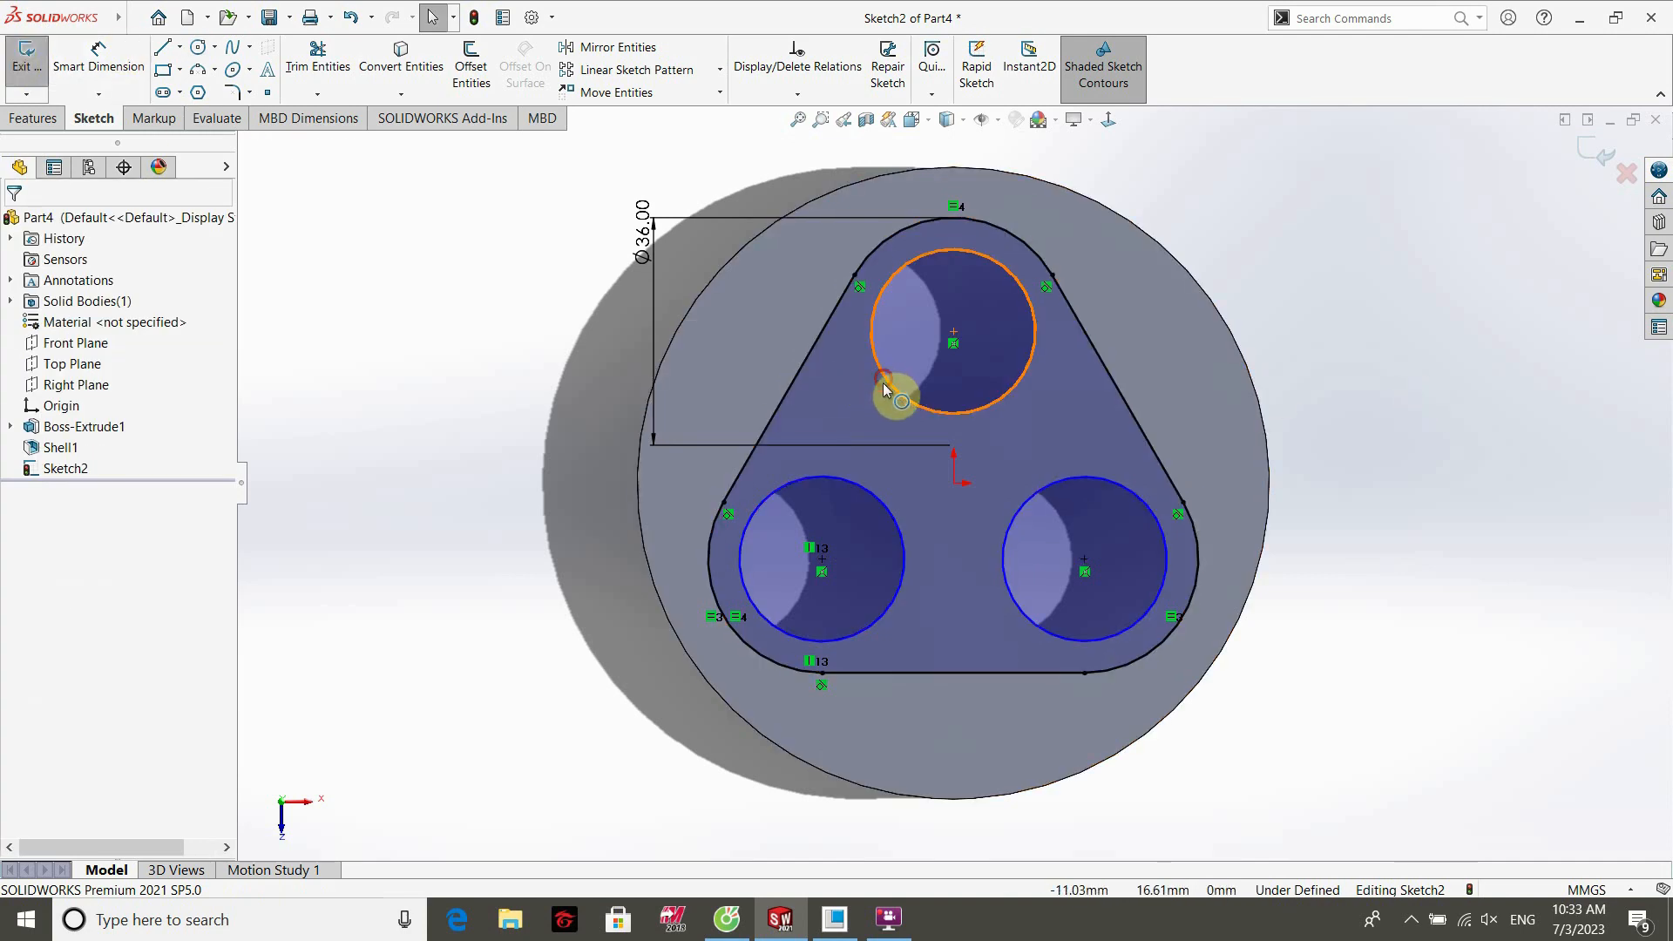
pyautogui.keyDown('ctrl'); pyautogui.click(869, 488); pyautogui.keyUp('ctrl')
pyautogui.keyDown('ctrl'); pyautogui.click(1035, 490); pyautogui.keyUp('ctrl')
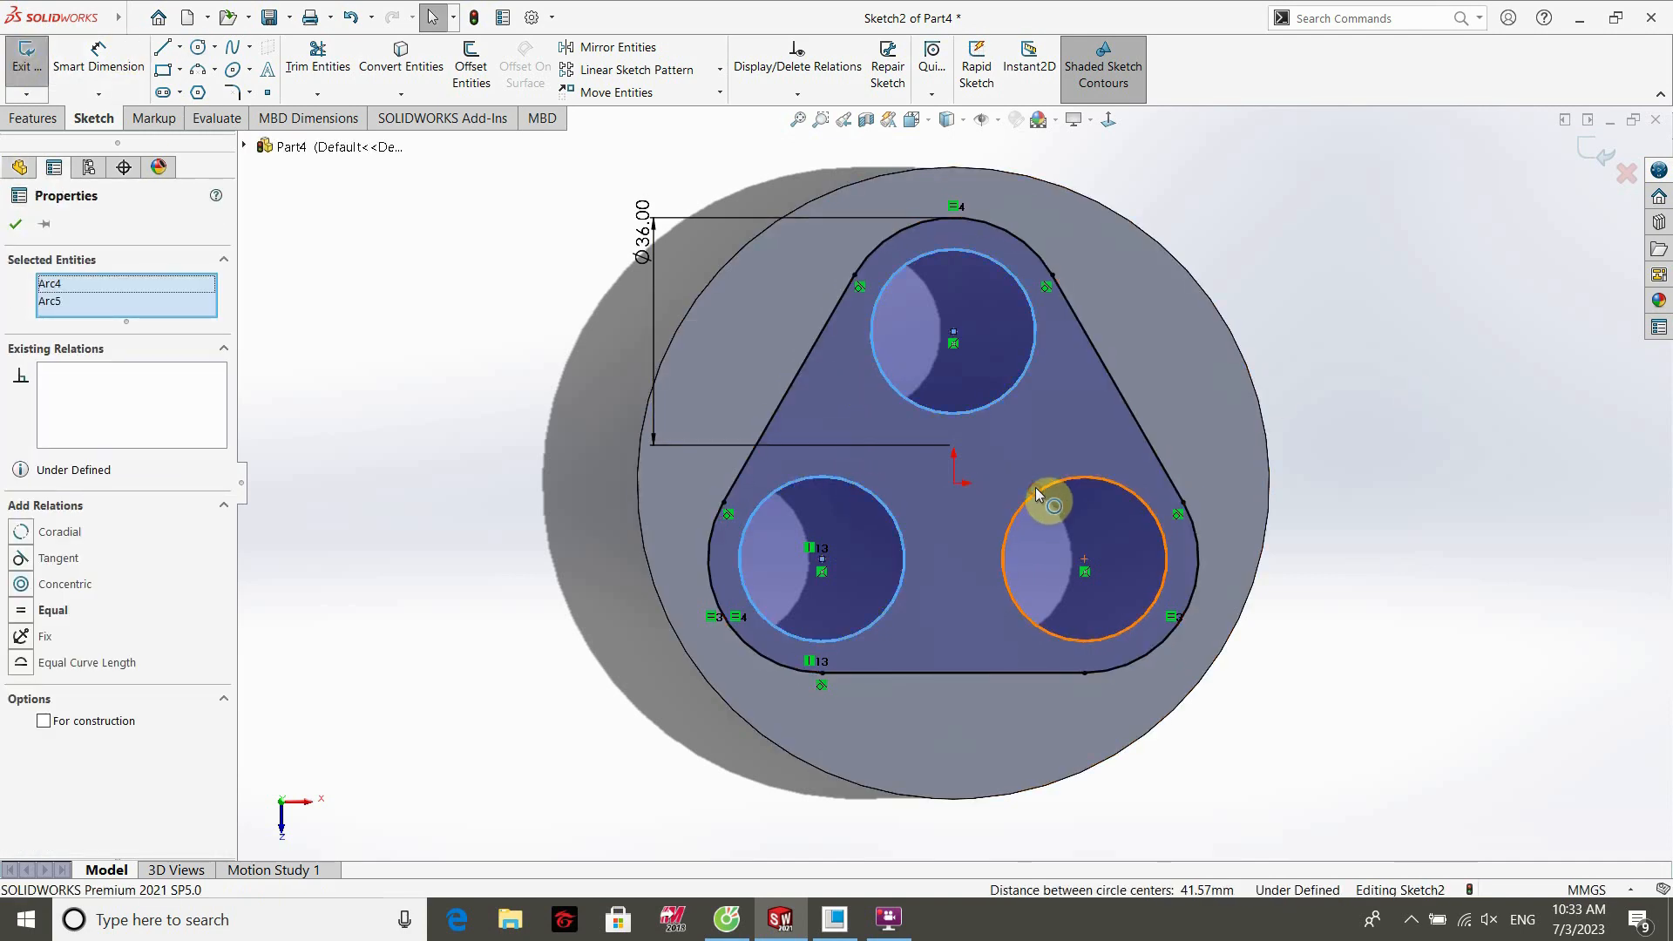
pyautogui.click(1141, 418)
pyautogui.click(1382, 366)
# Dimension the upper hole circle's diameter as 26 mm.
pyautogui.click(101, 60)
pyautogui.click(874, 352)
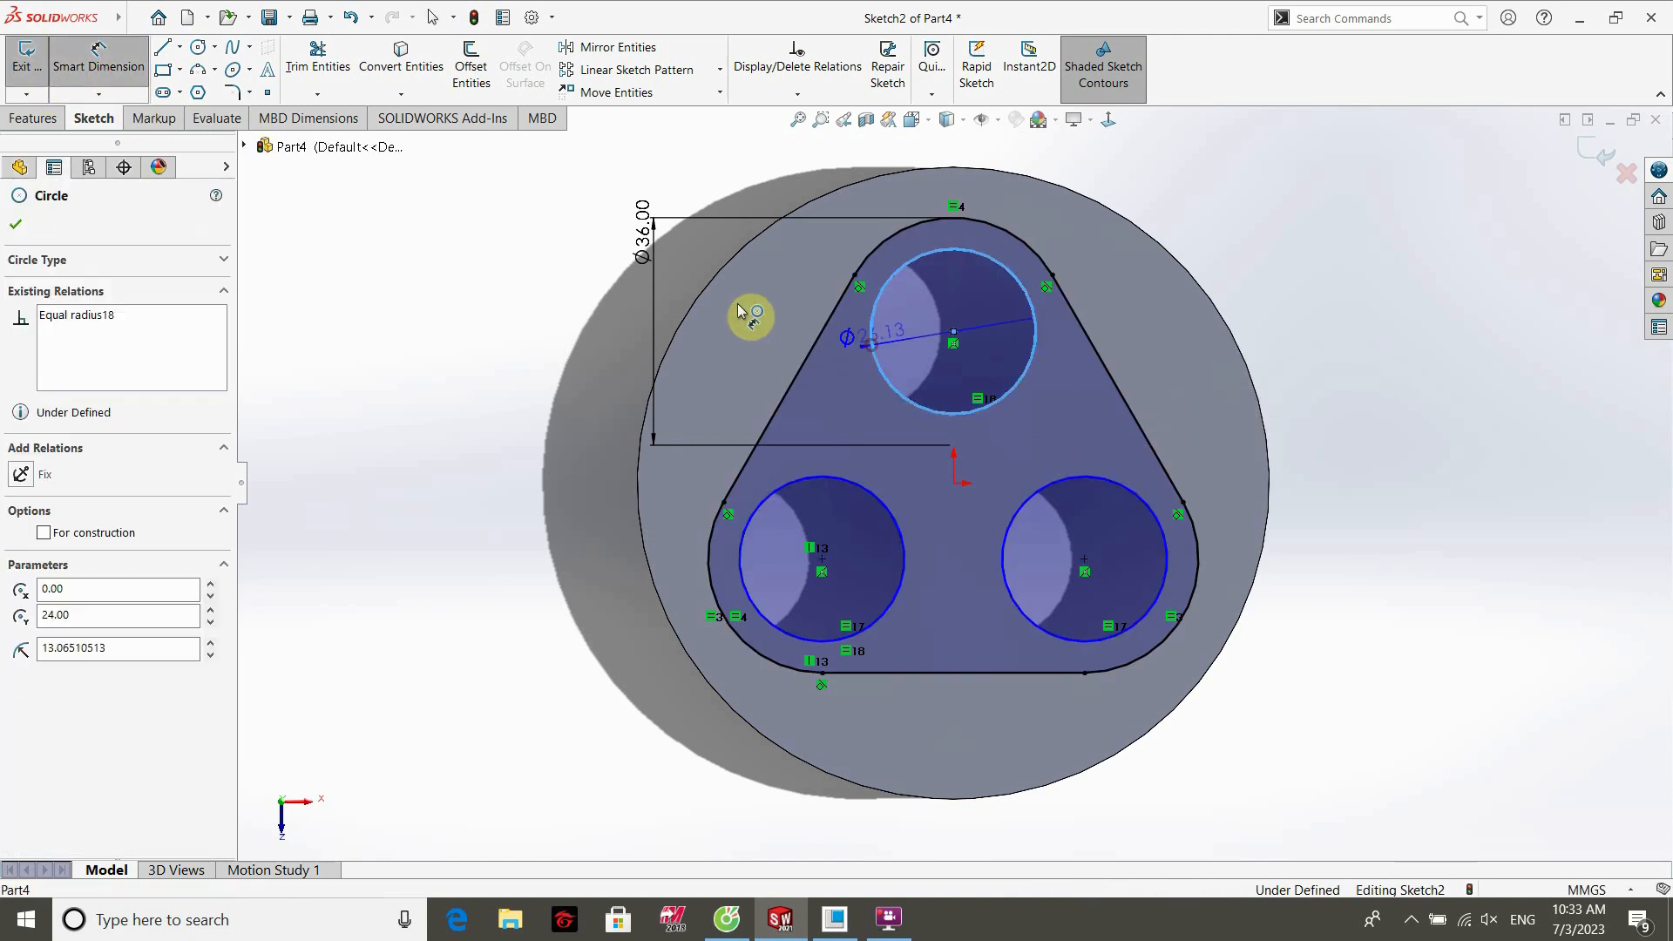
pyautogui.click(768, 308)
pyautogui.write('26')
pyautogui.press('Return')
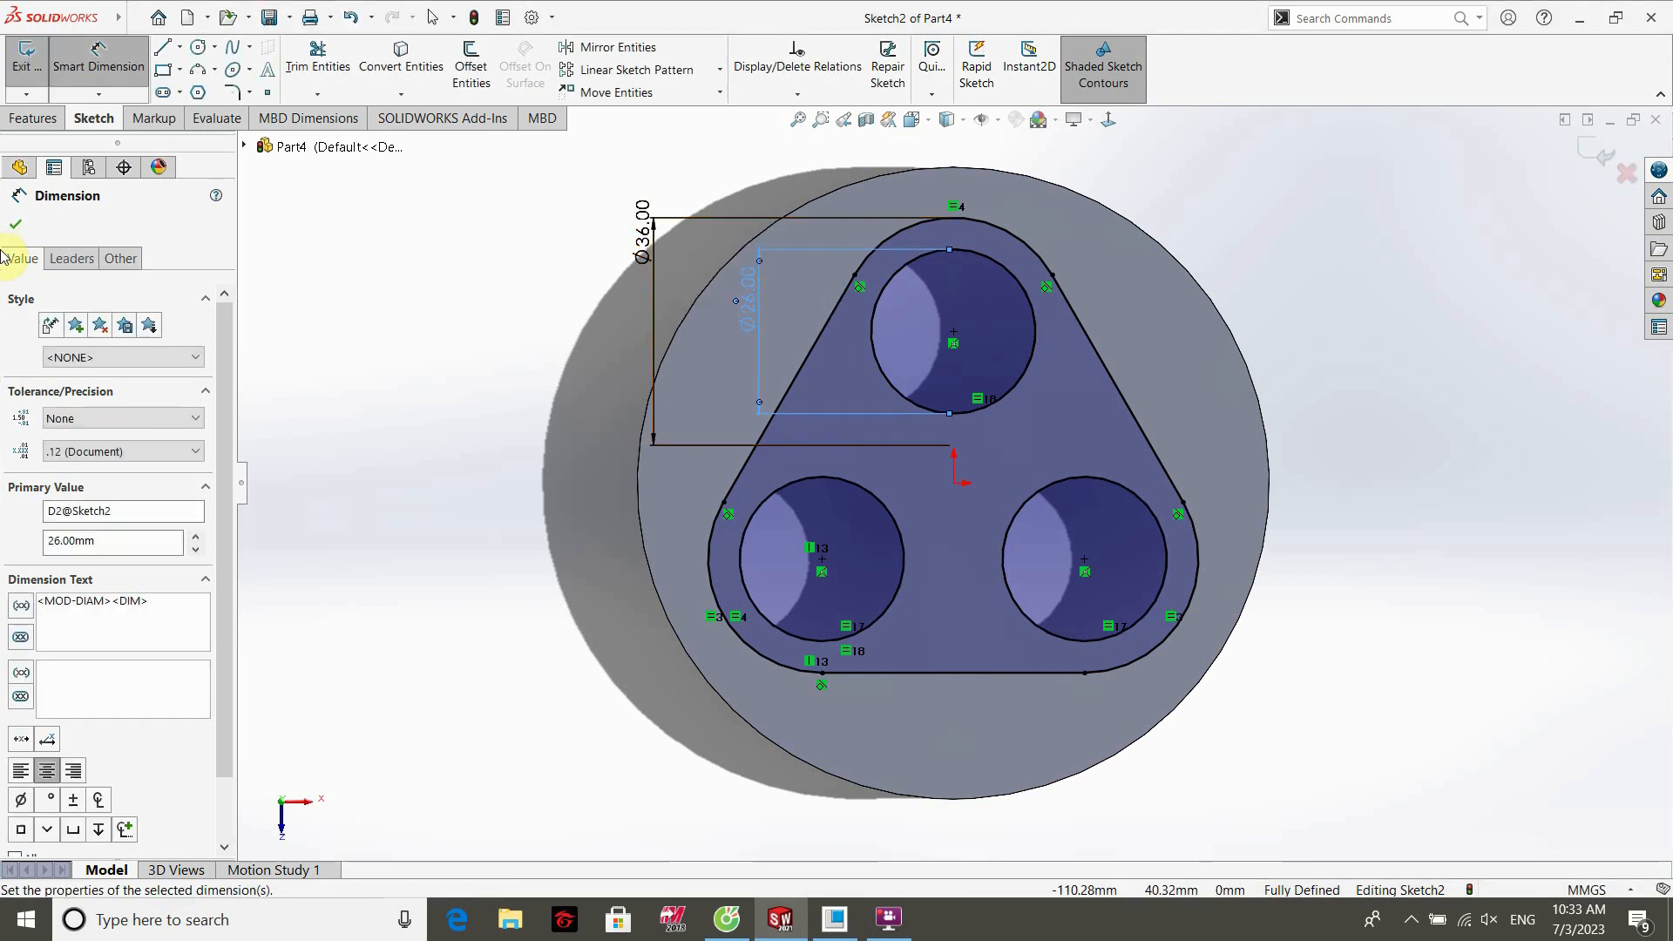
pyautogui.click(20, 225)
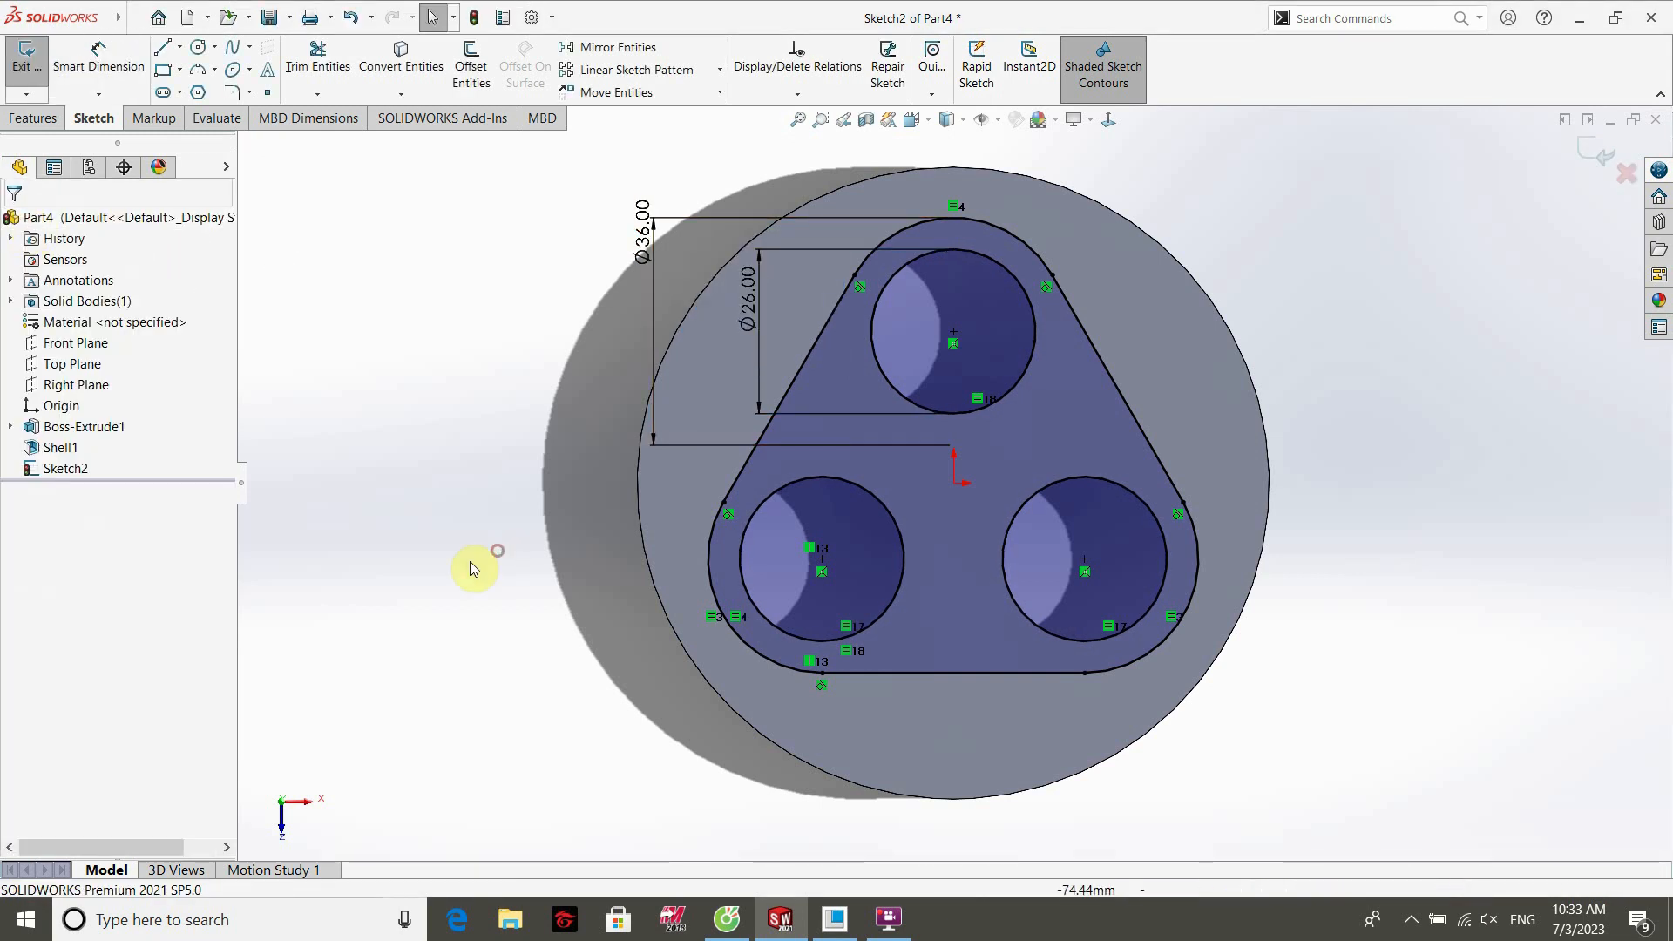
# Extrude the rounded triangular profile with its three circular openings 20 mm from the disc face, merged with the body.
pyautogui.moveTo(468, 567); pyautogui.dragTo(493, 560, button='middle')
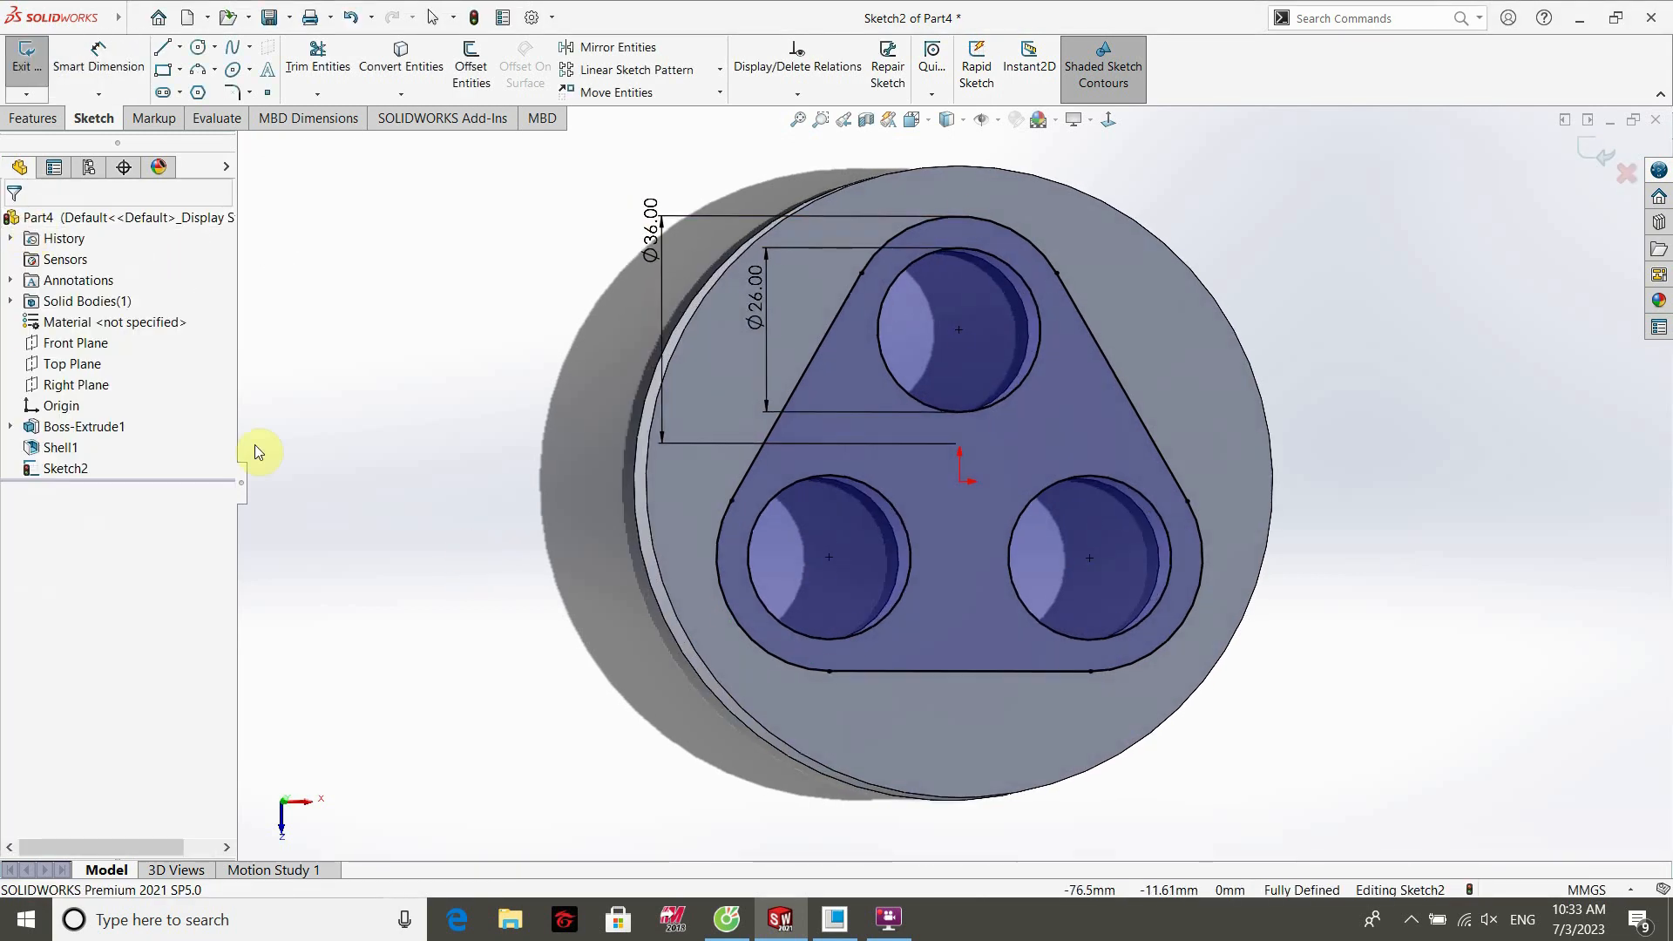
pyautogui.click(39, 120)
pyautogui.click(35, 65)
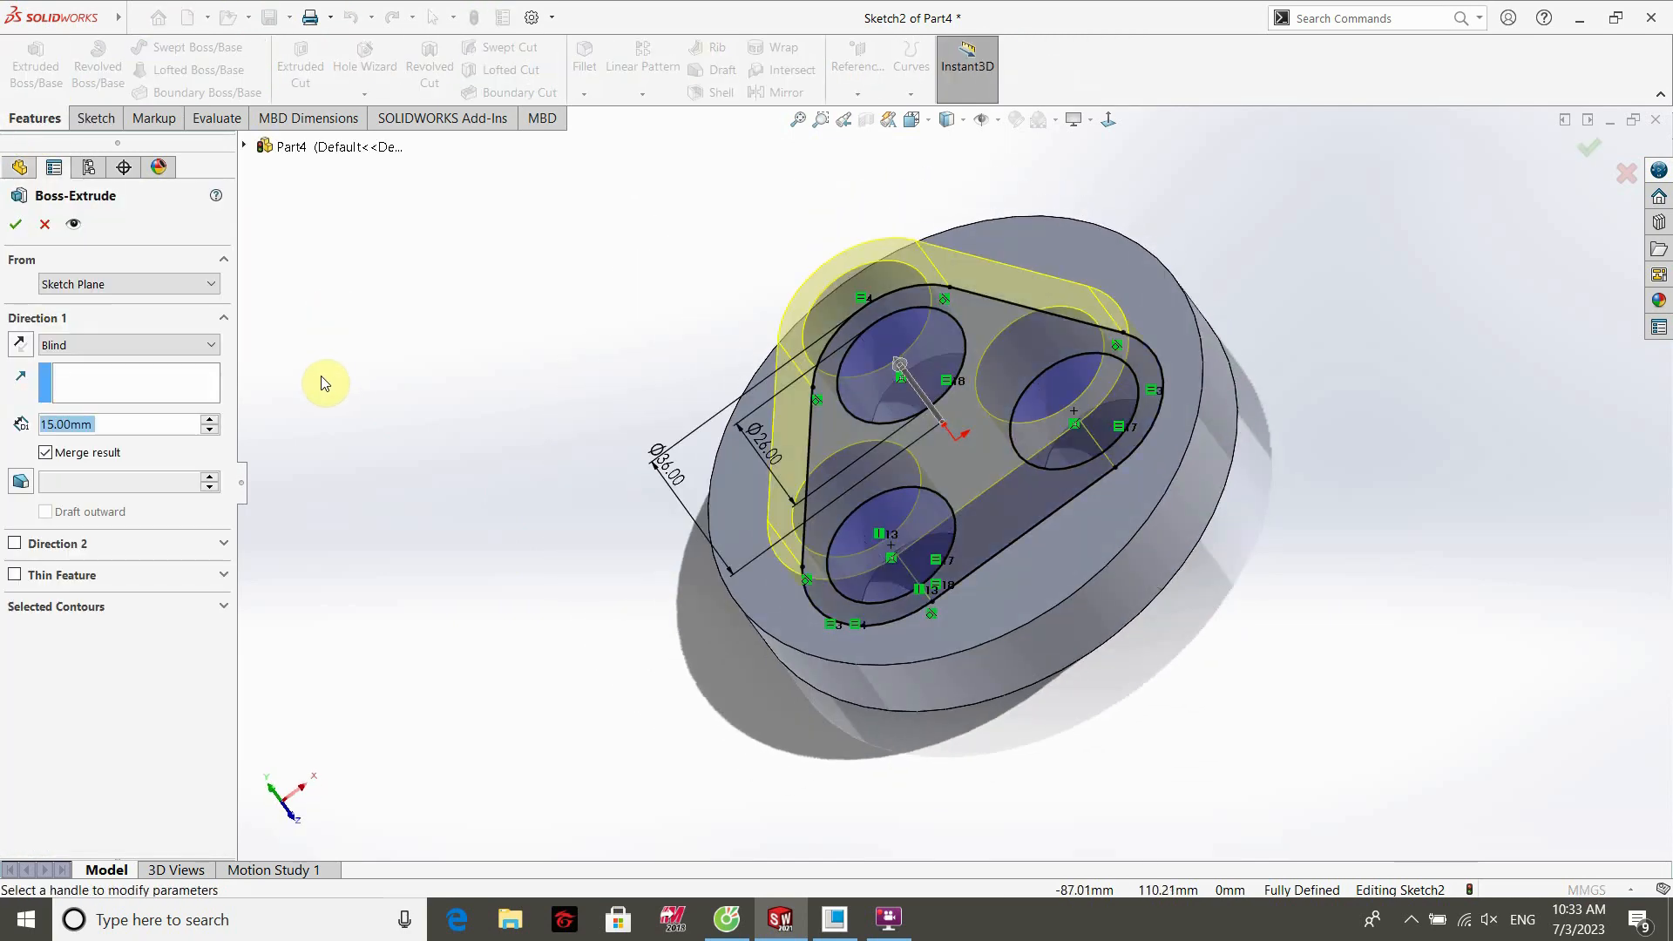
pyautogui.write('20')
pyautogui.press('Return')
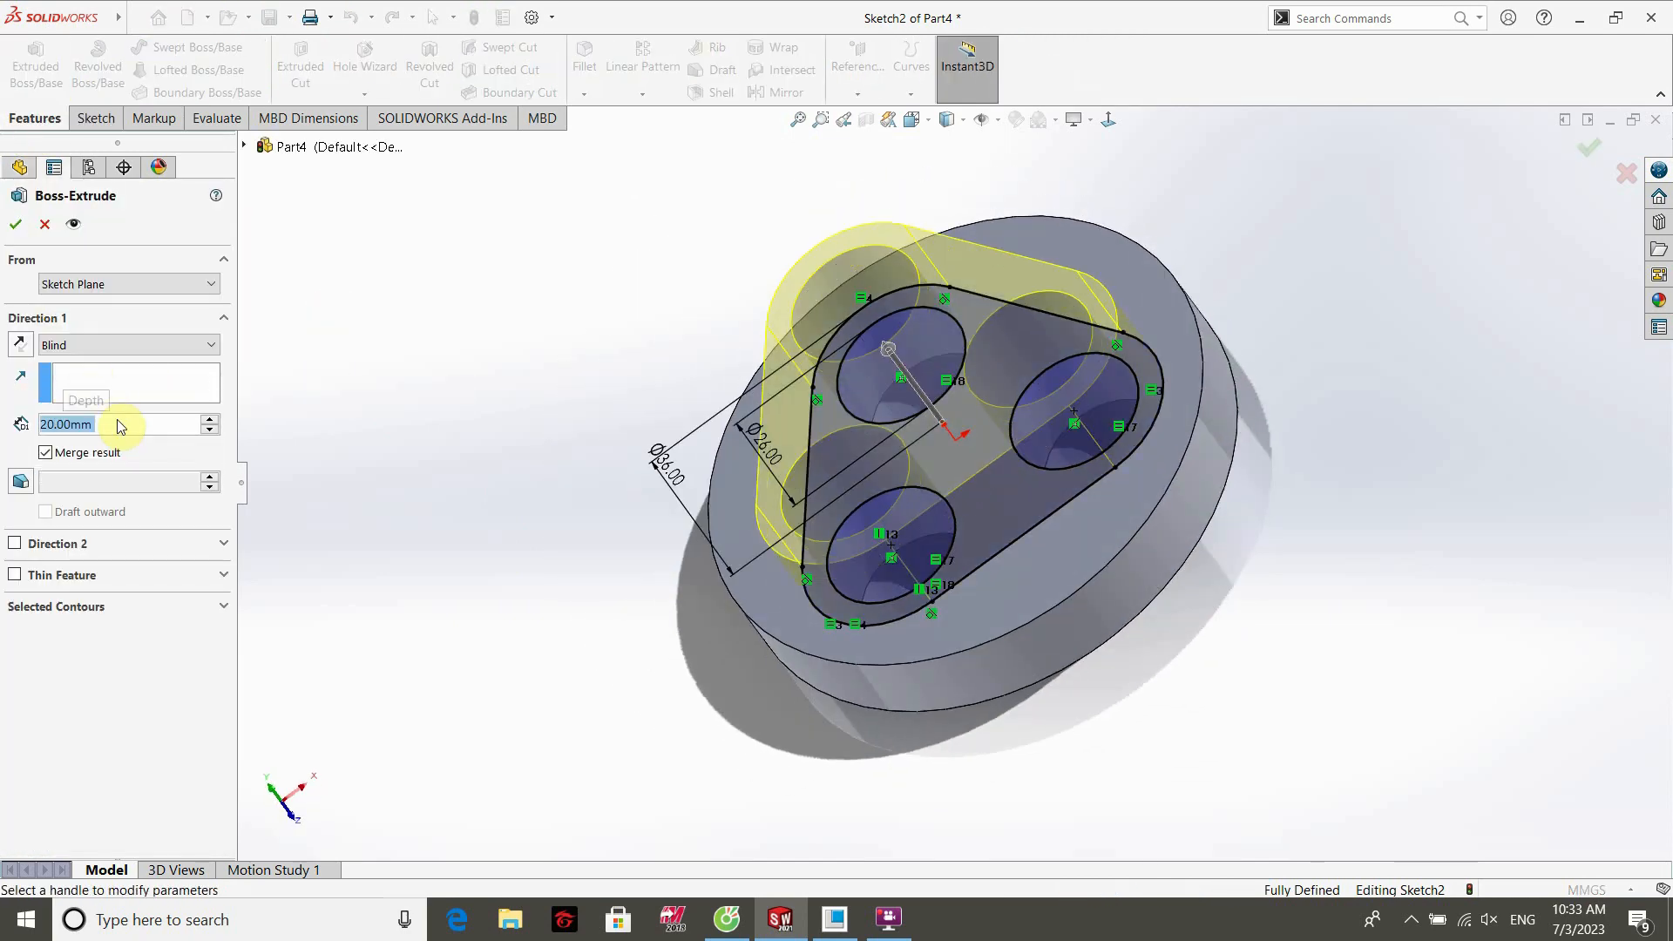
pyautogui.click(12, 230)
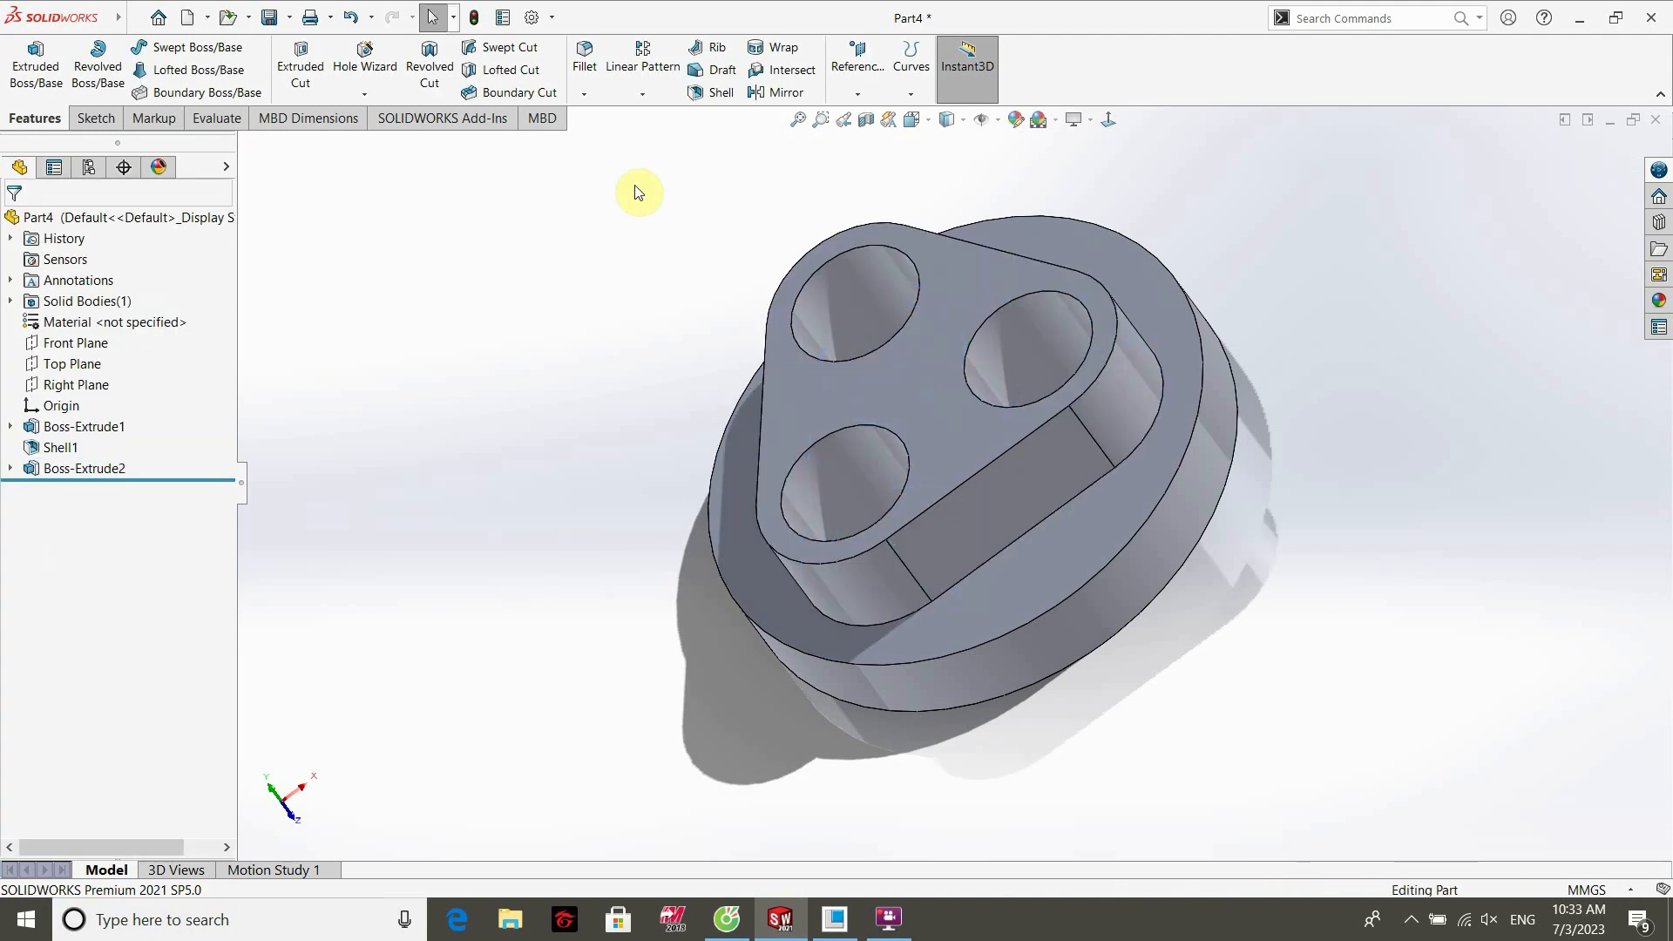
# Try a 3 mm shell of the part with the preview on and no face removed.
pyautogui.click(713, 93)
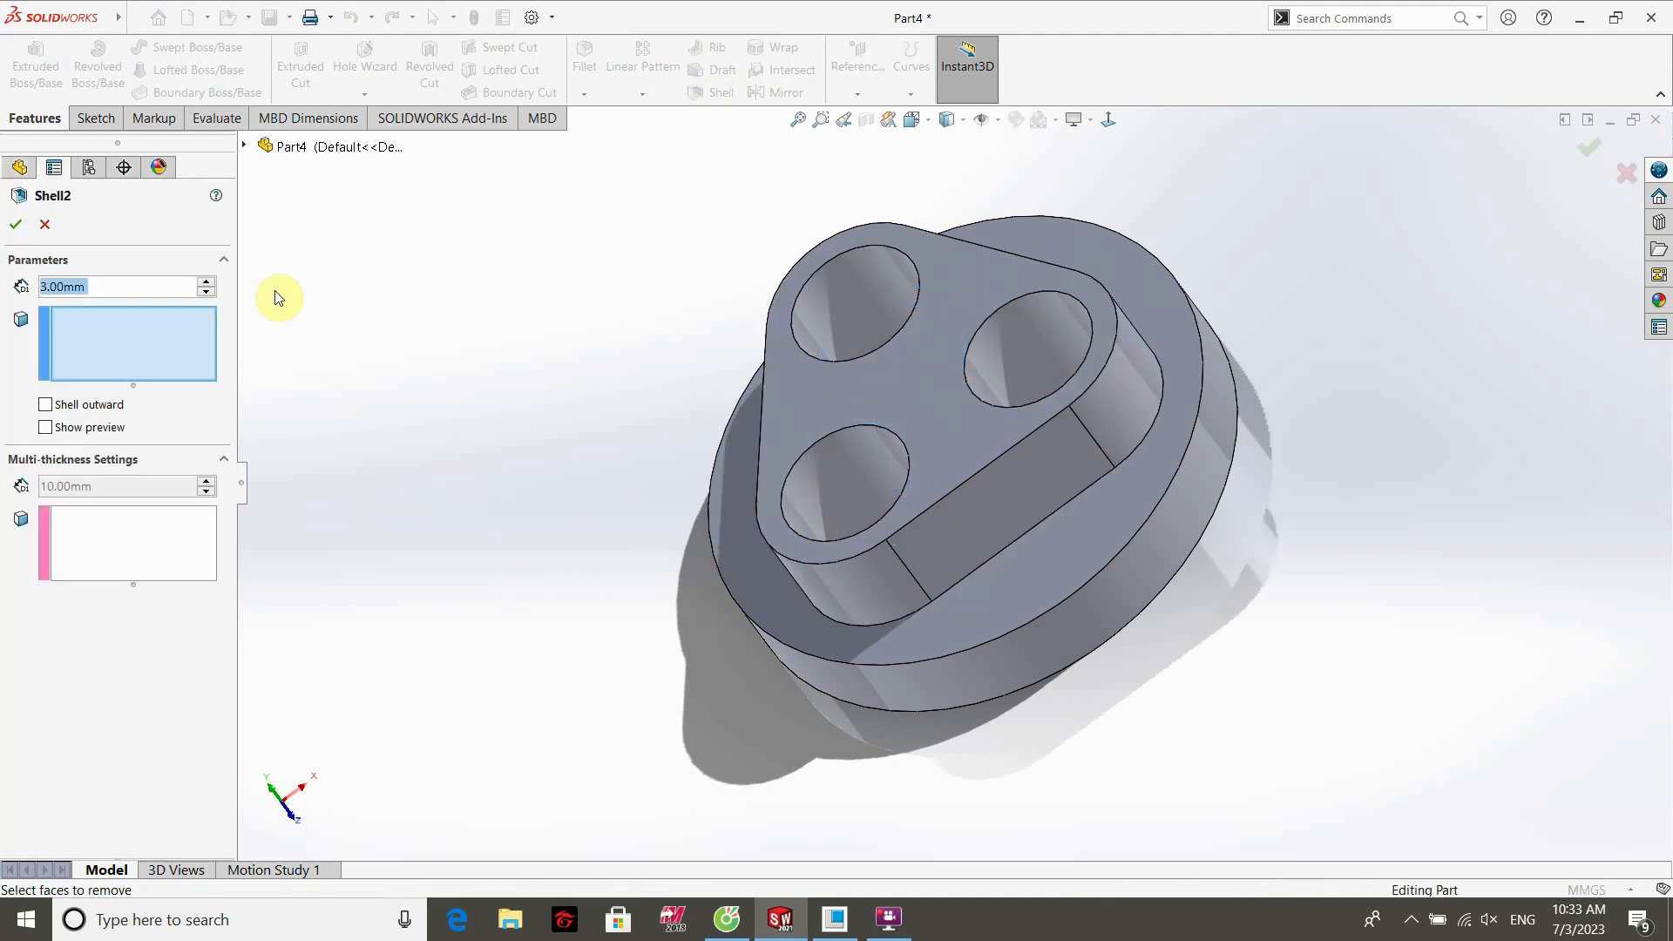
pyautogui.click(101, 429)
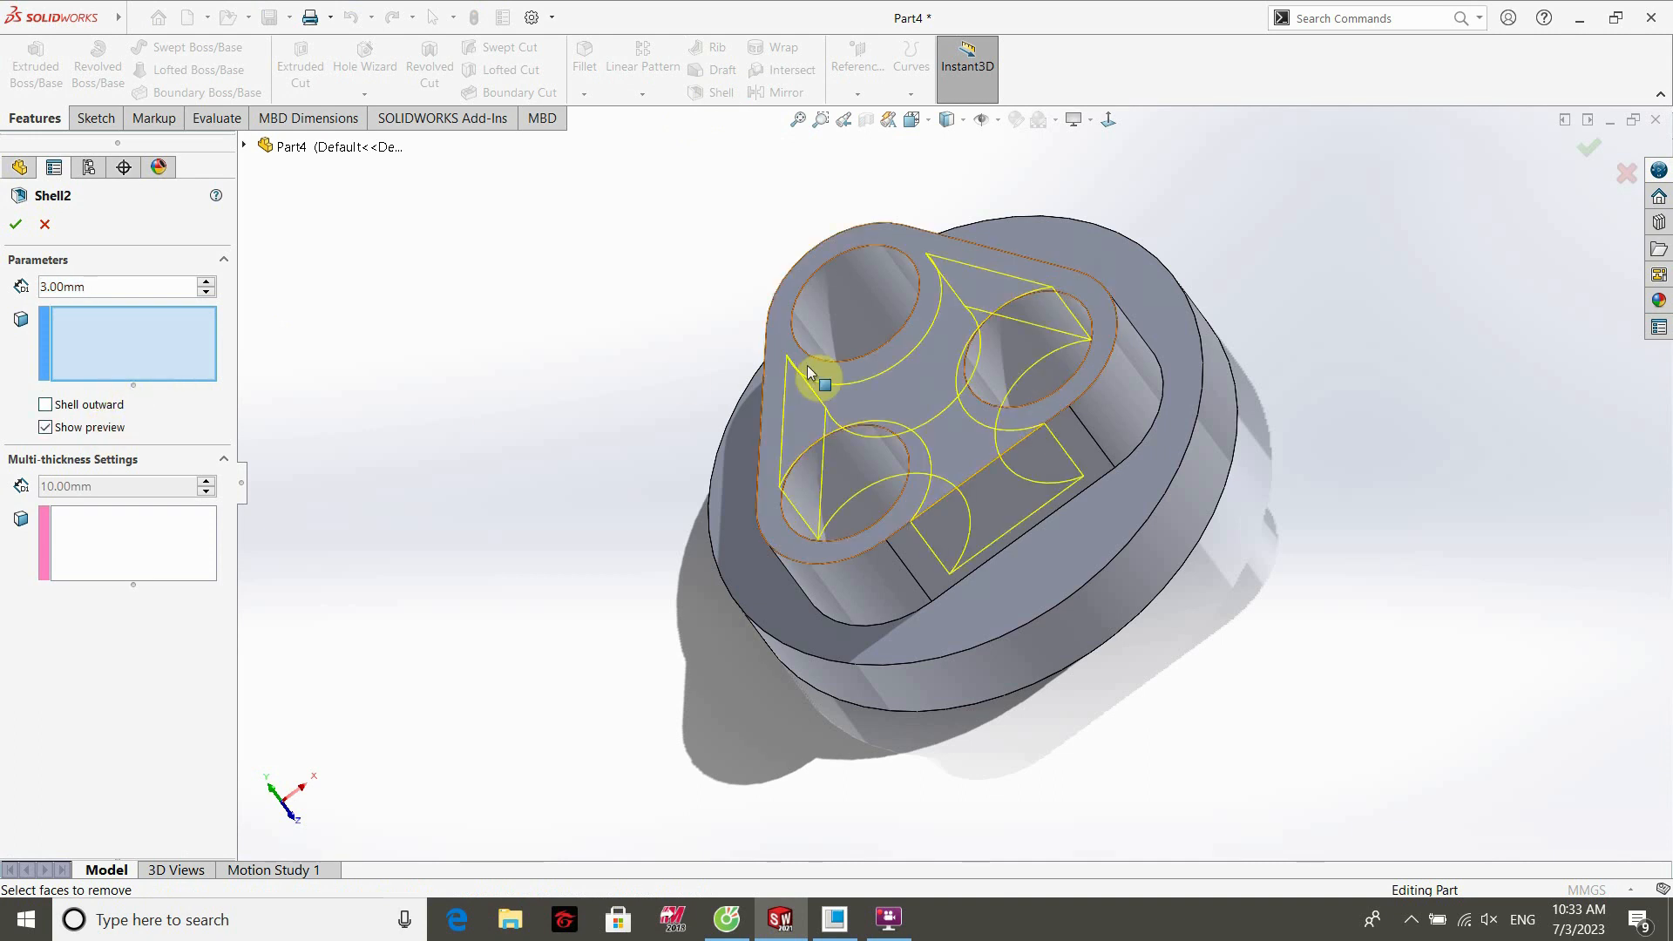
pyautogui.click(14, 230)
pyautogui.moveTo(612, 505); pyautogui.dragTo(658, 610, button='middle')
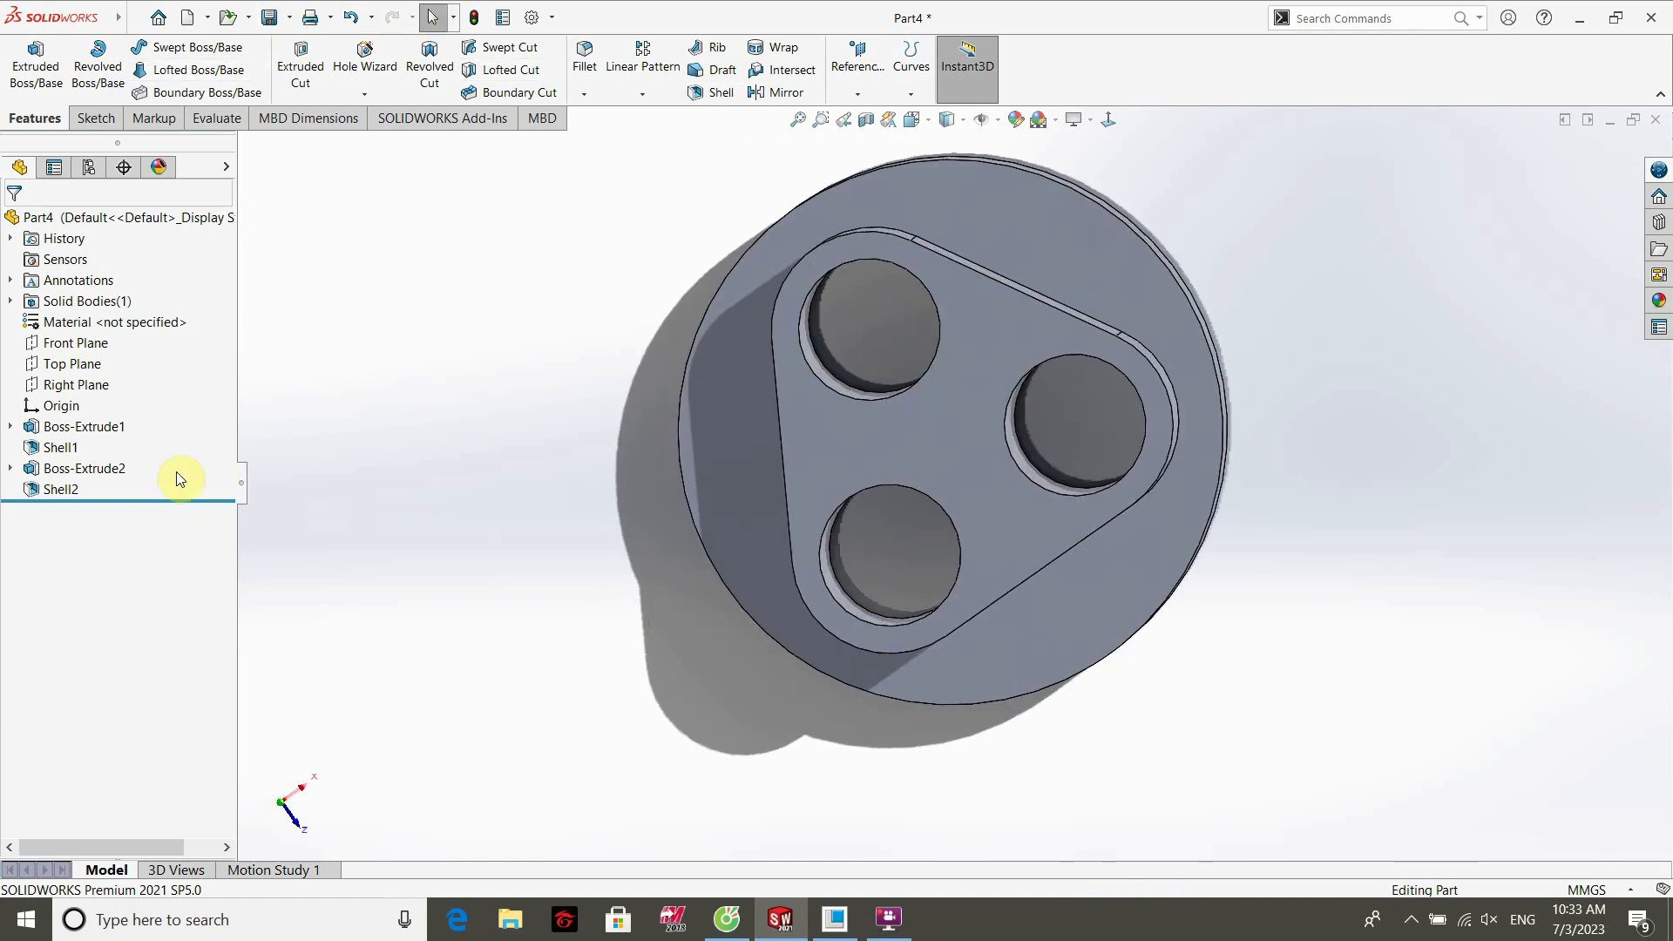
# Delete the Shell2 feature.
pyautogui.click(29, 489)
pyautogui.press('Delete')
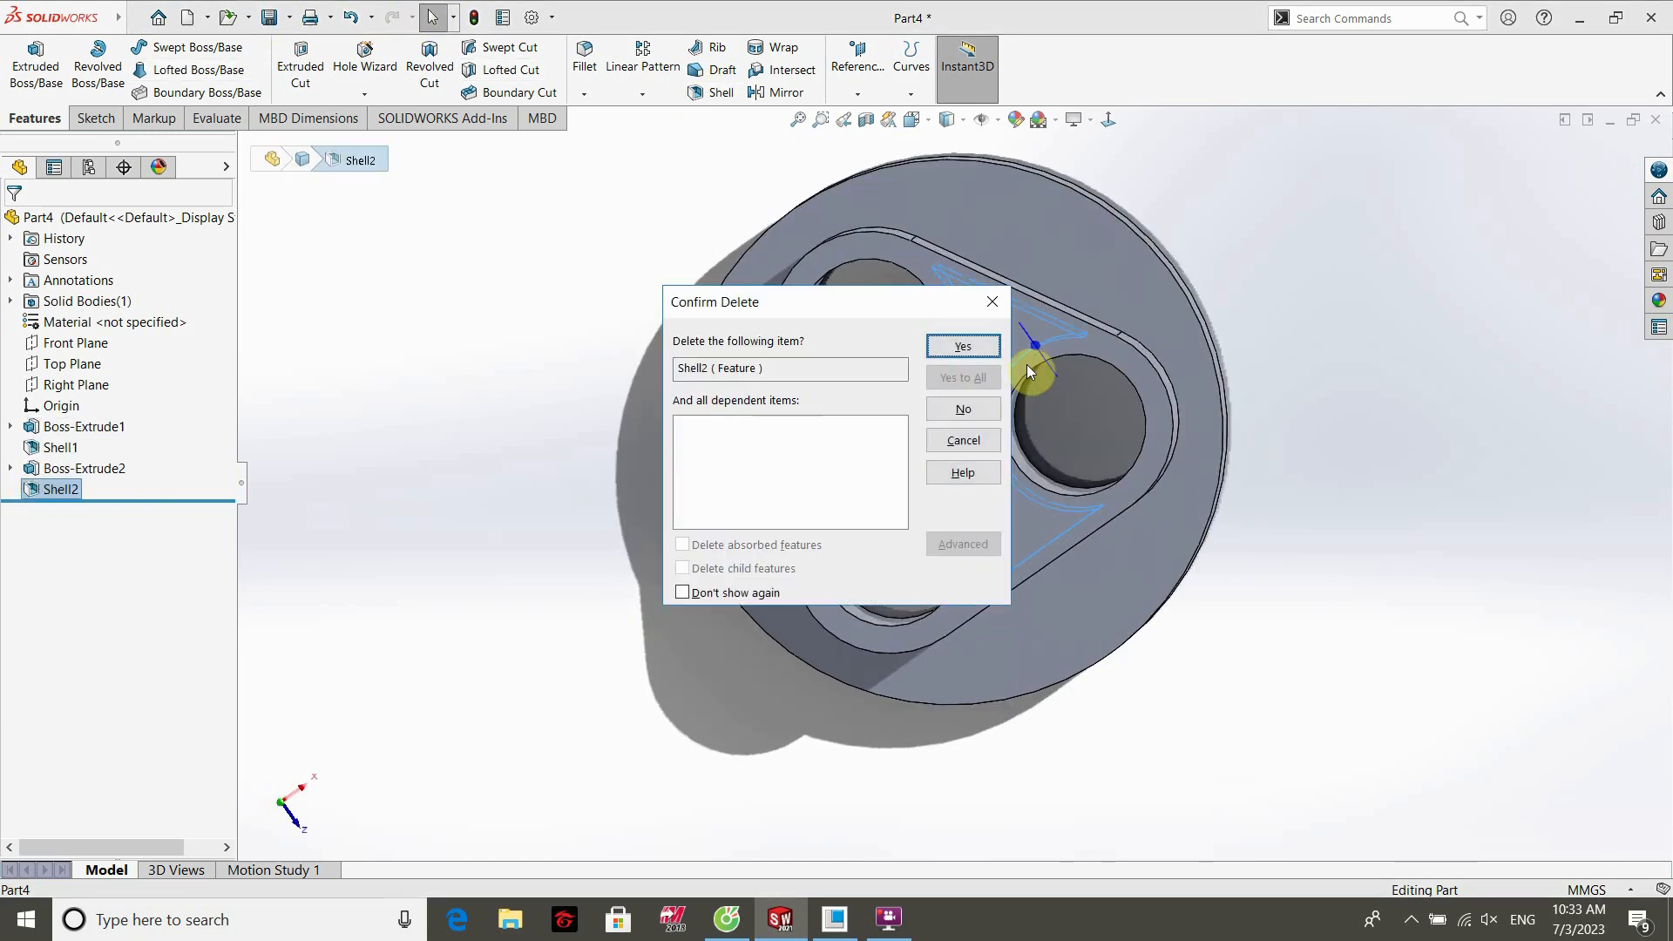
pyautogui.click(959, 349)
# Shell the triangular boss to 3 mm walls, removing its outer flat face.
pyautogui.click(698, 92)
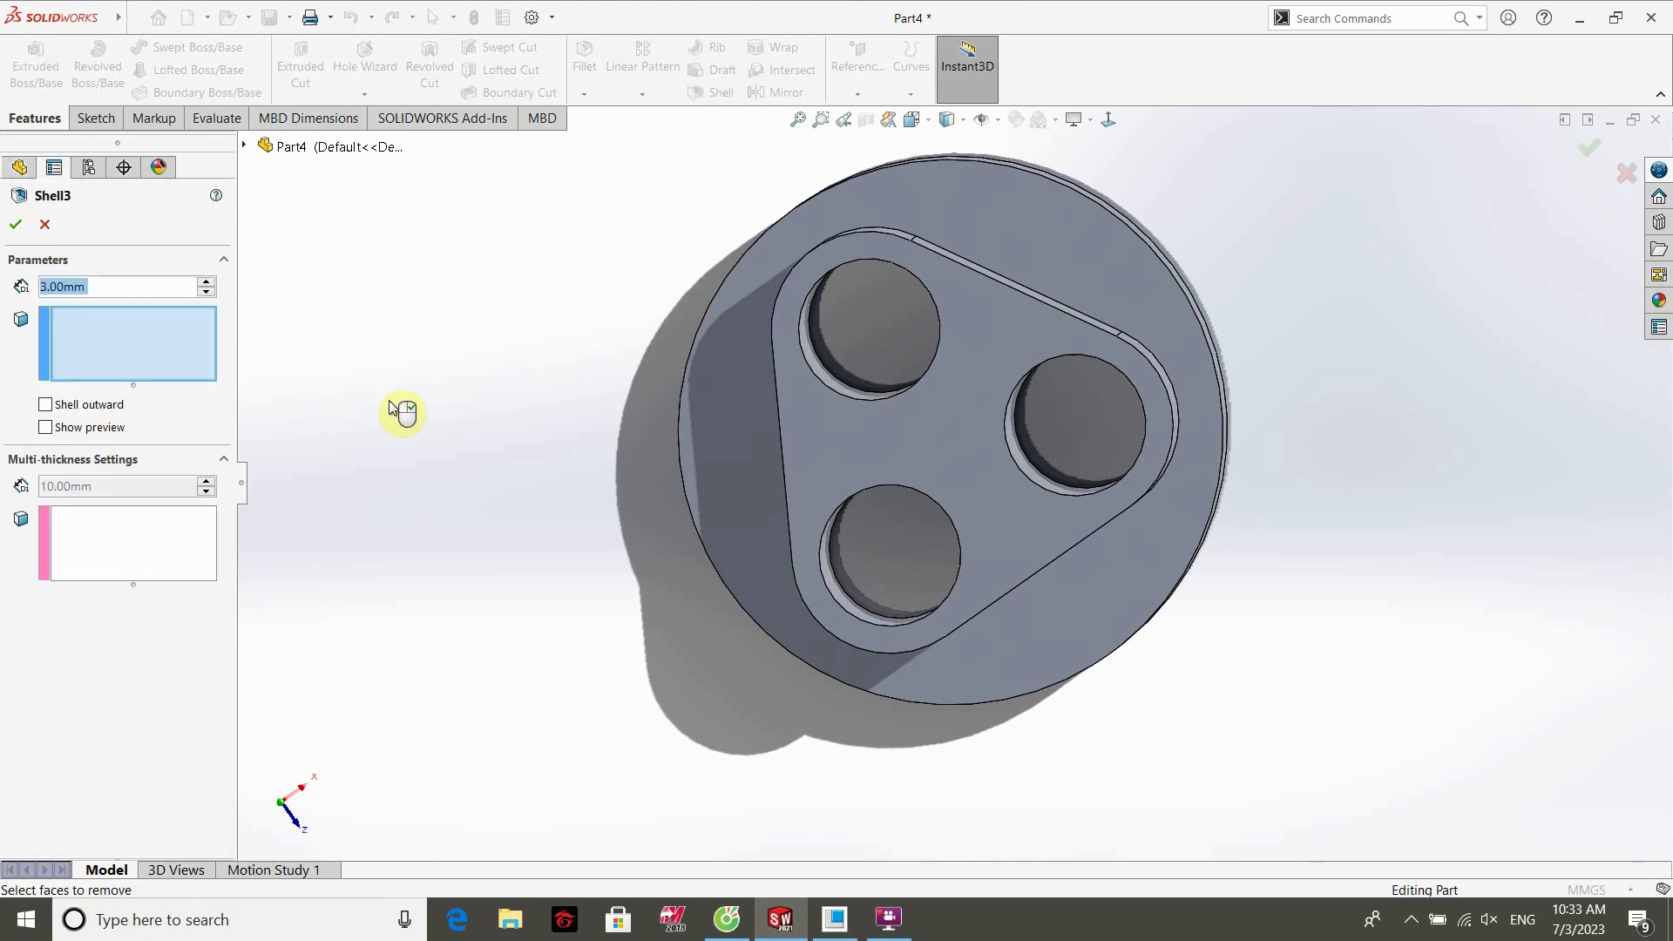
pyautogui.click(82, 428)
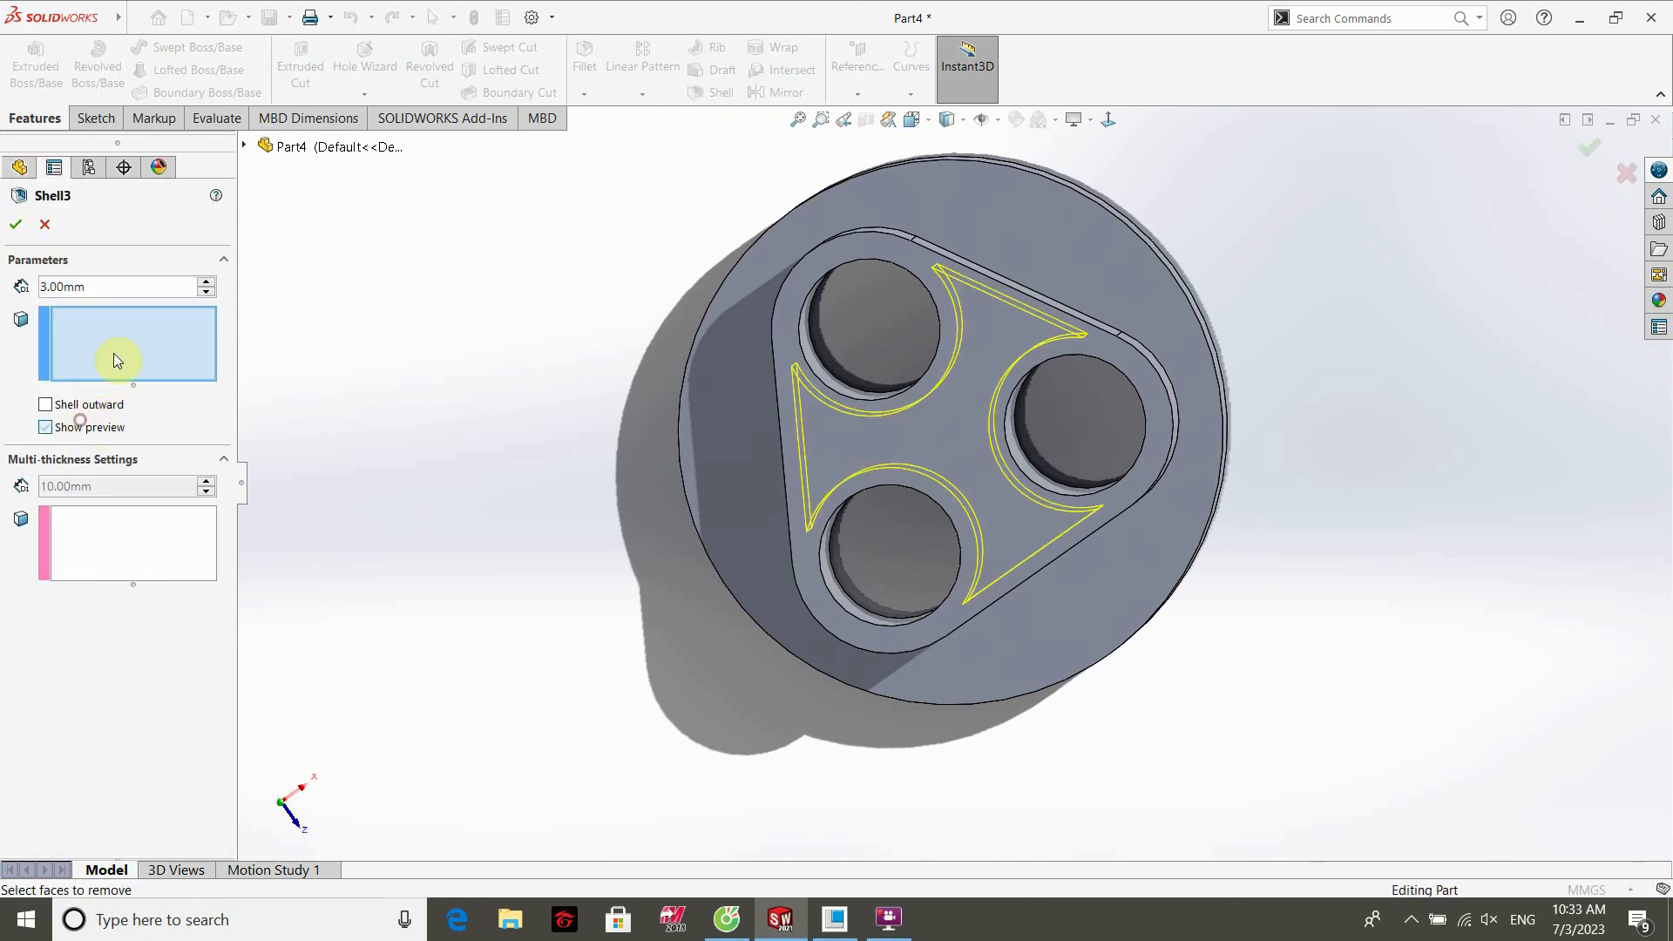
pyautogui.click(971, 389)
pyautogui.moveTo(565, 500); pyautogui.dragTo(514, 288, button='middle')
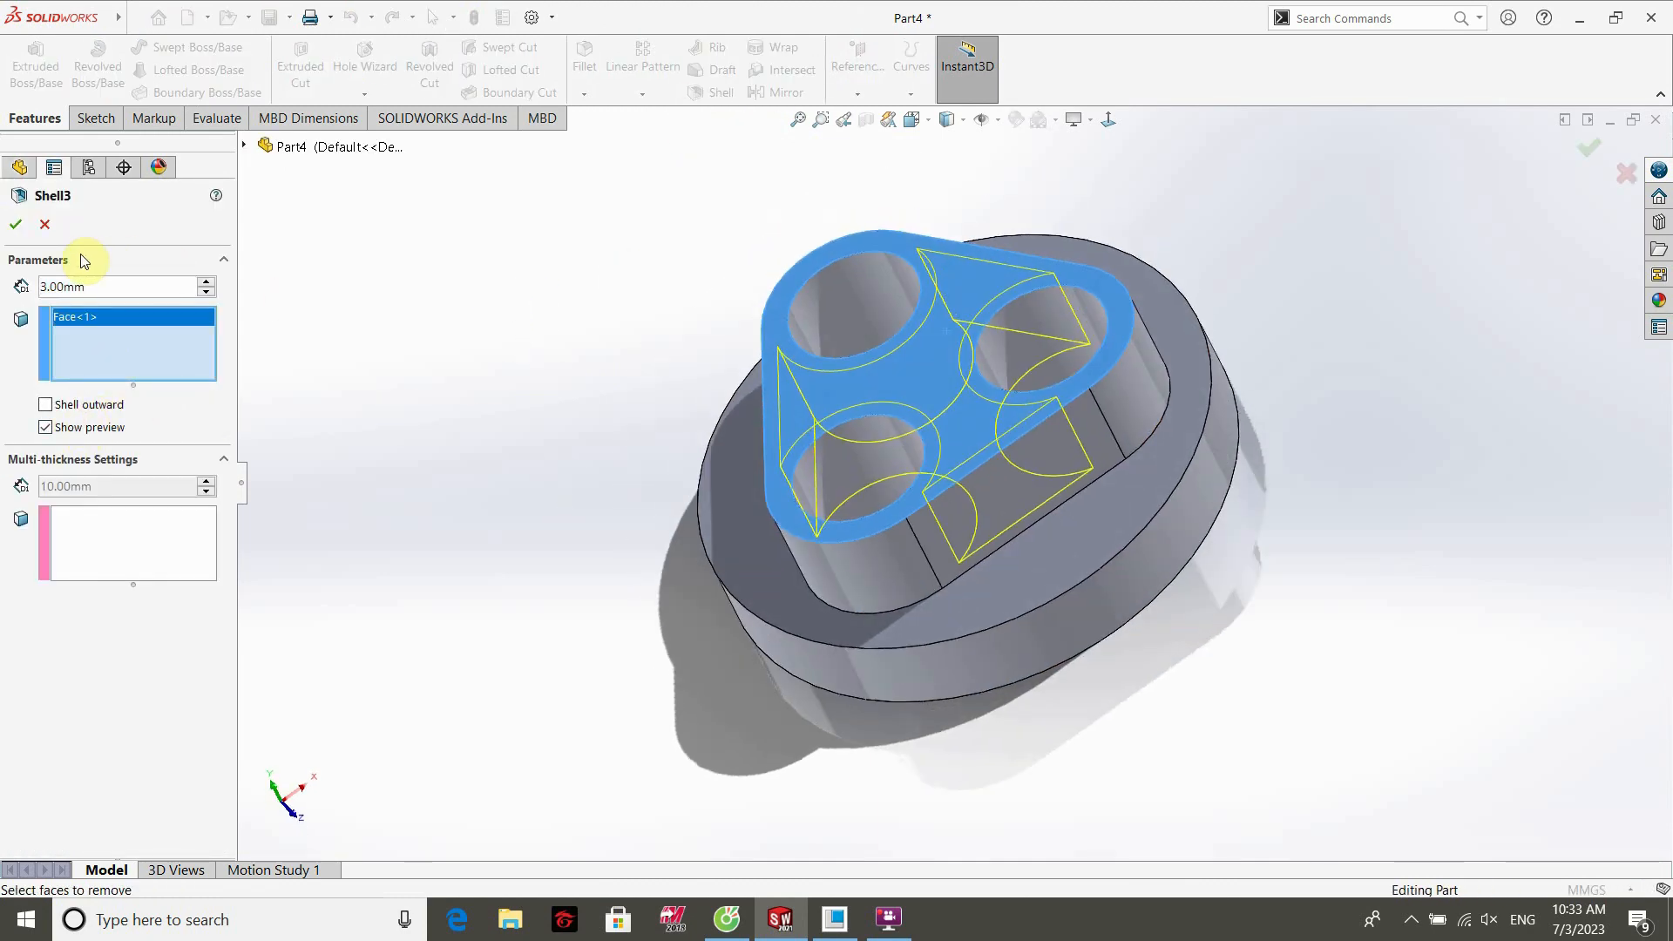
pyautogui.click(19, 224)
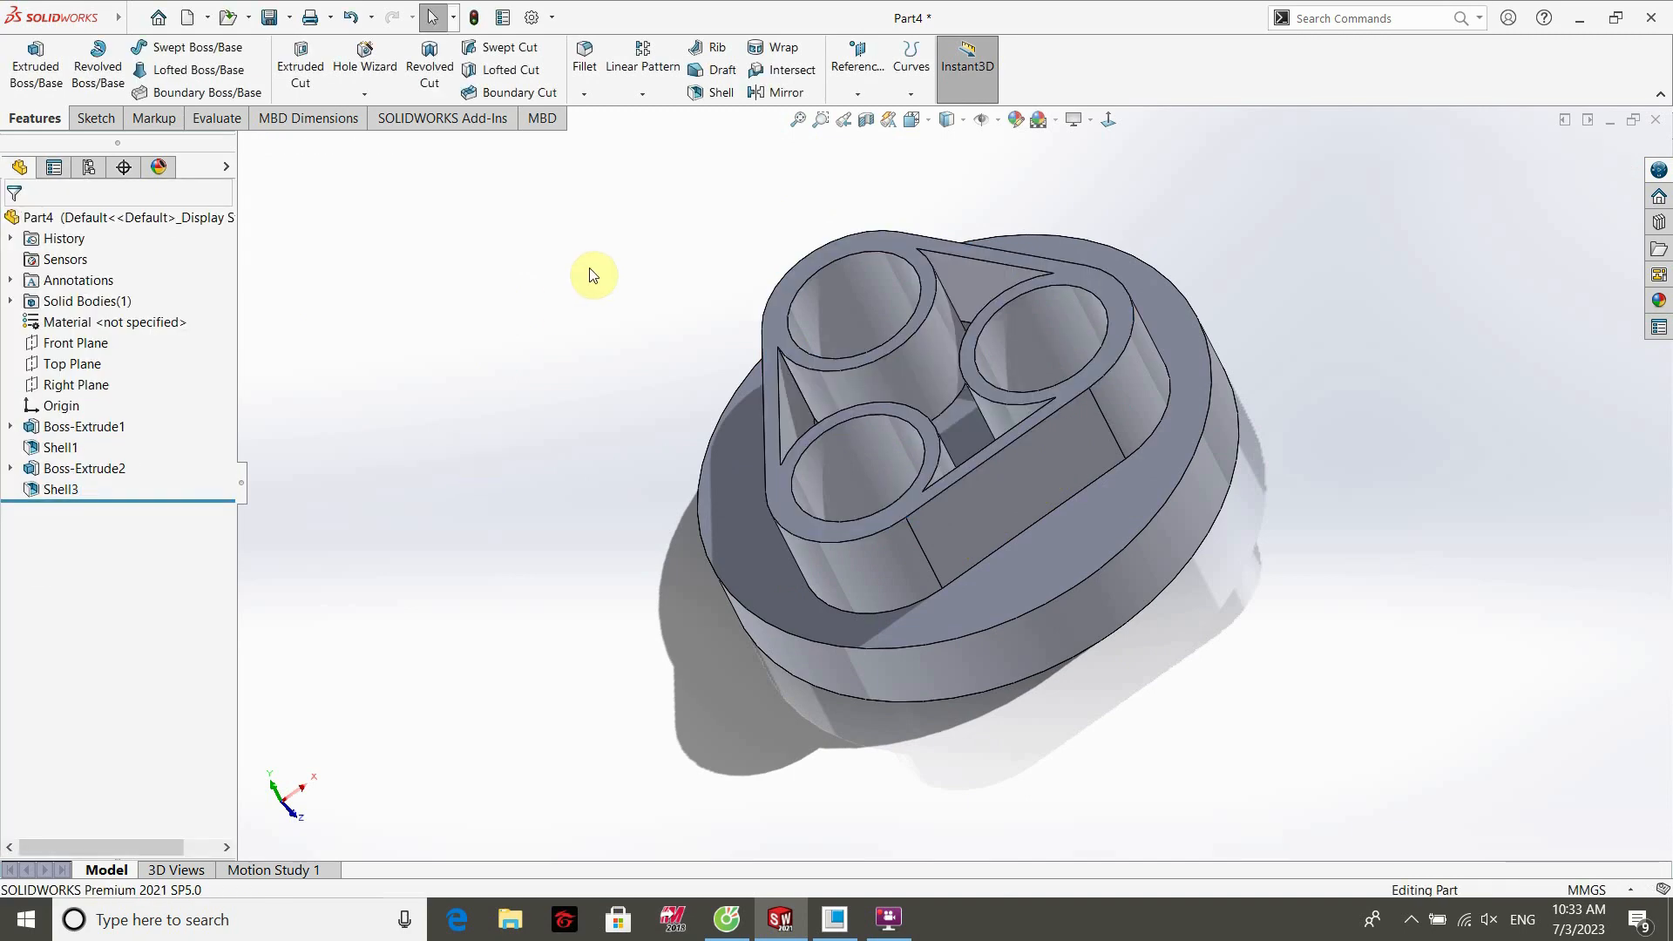
pyautogui.click(716, 94)
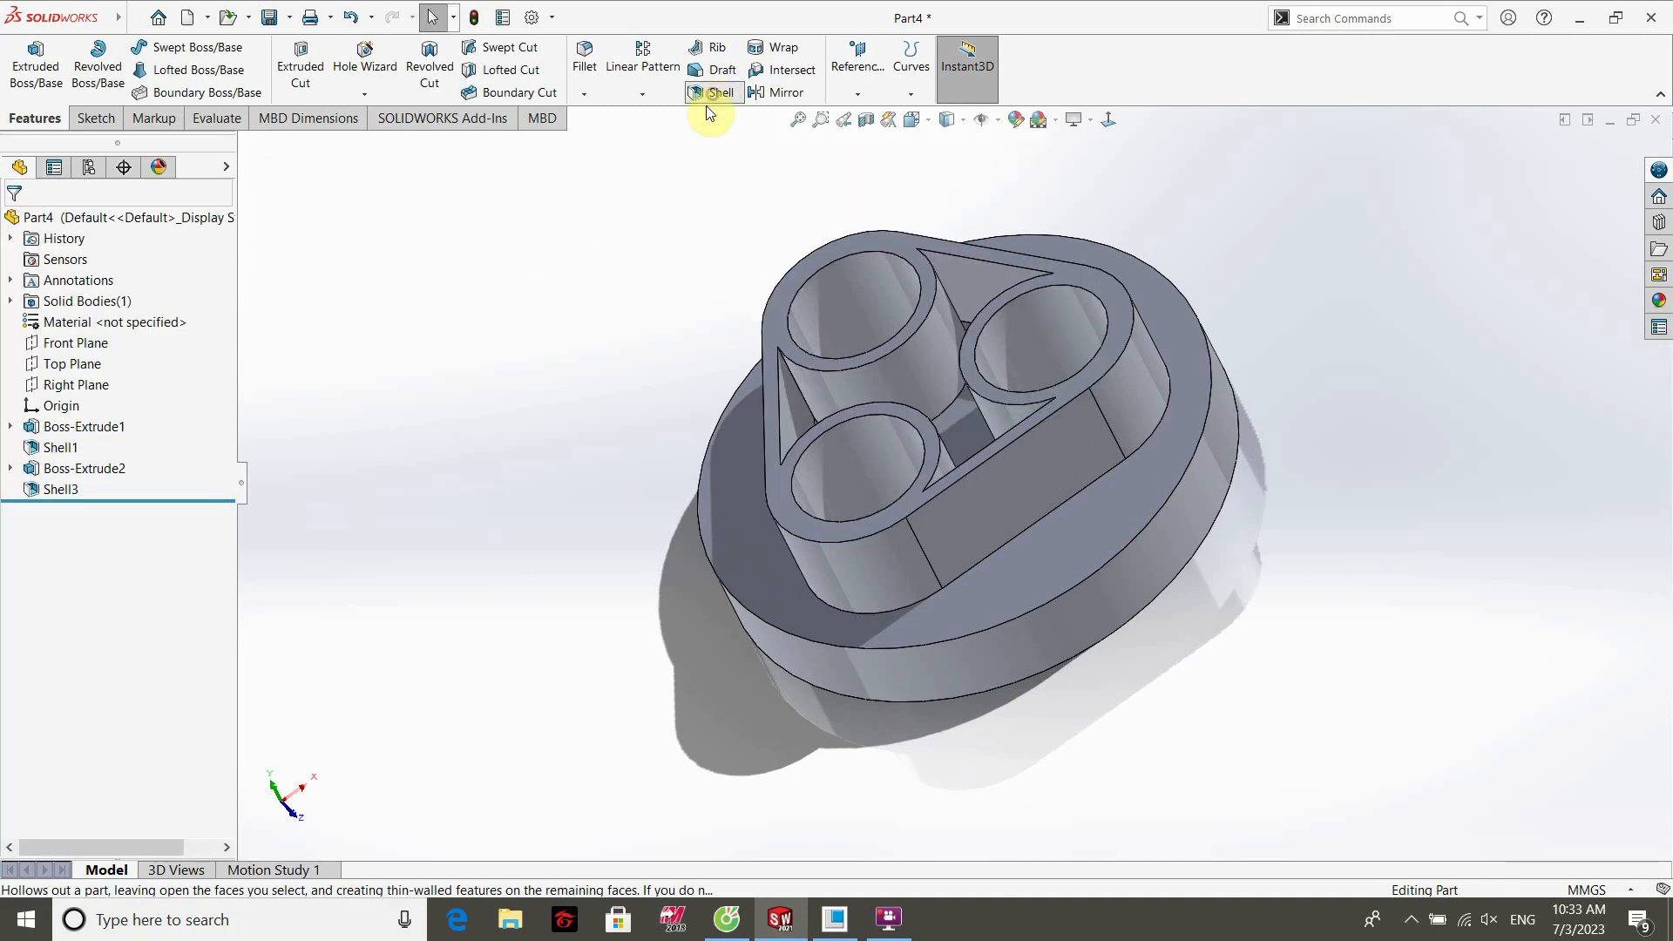
pyautogui.click(49, 227)
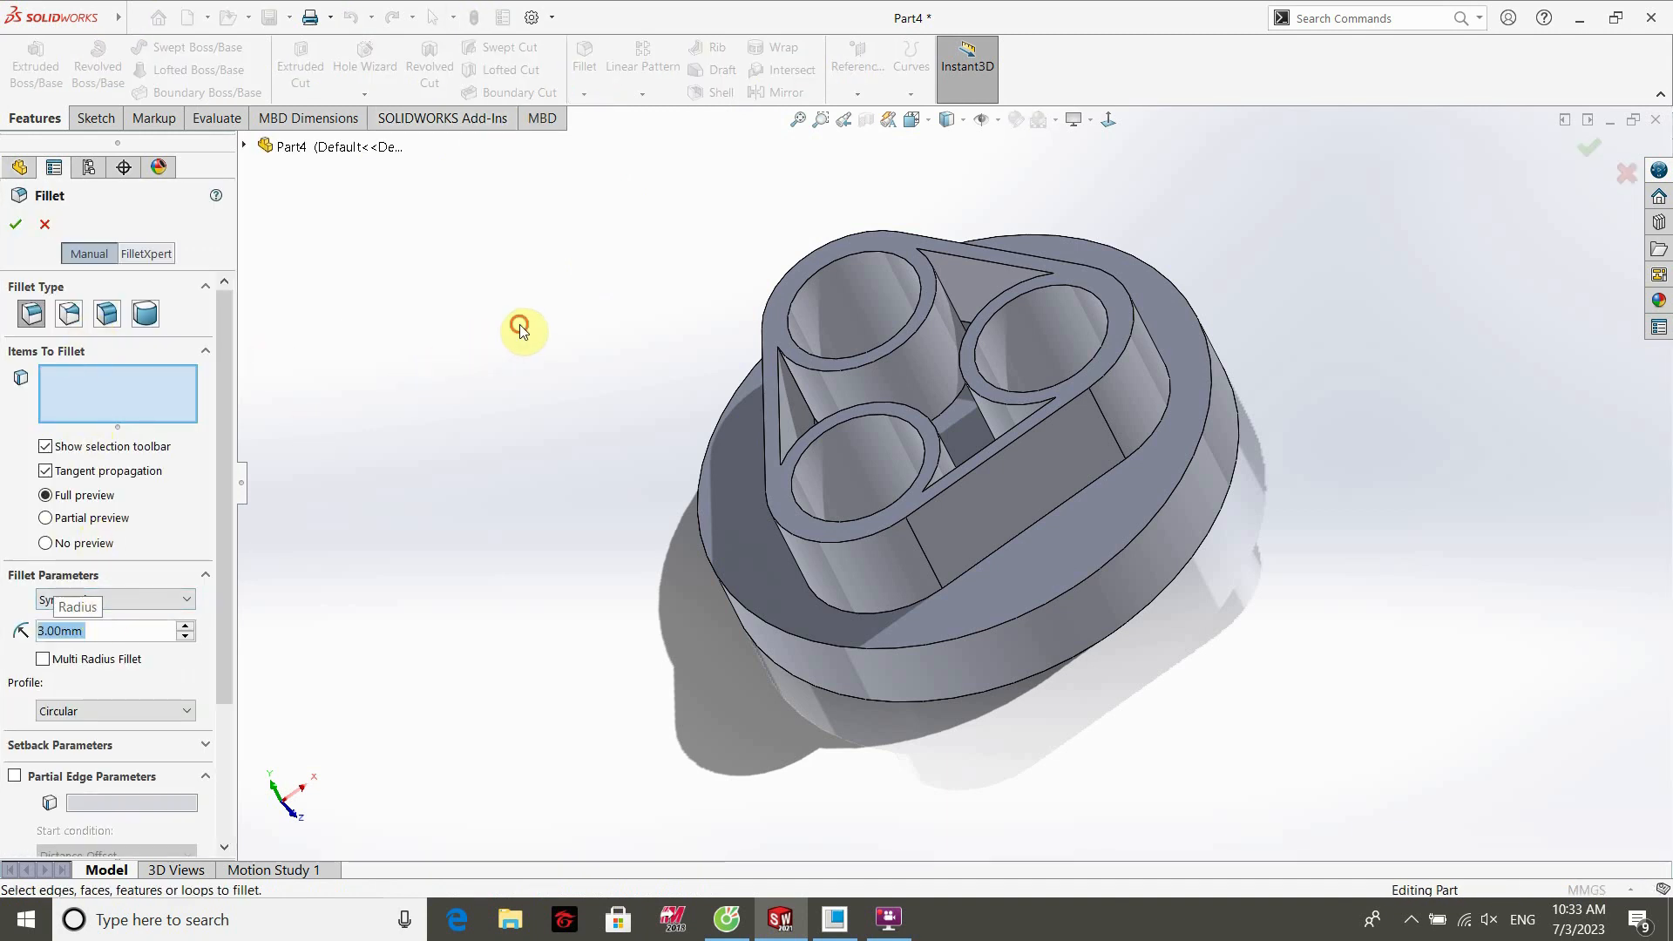
# Start a 3 mm fillet on the two vertical inner corner edges where one straight wall meets its adjoining tubes.
pyautogui.moveTo(543, 305); pyautogui.dragTo(587, 439, button='middle')
pyautogui.scroll(-4, 921, 422)
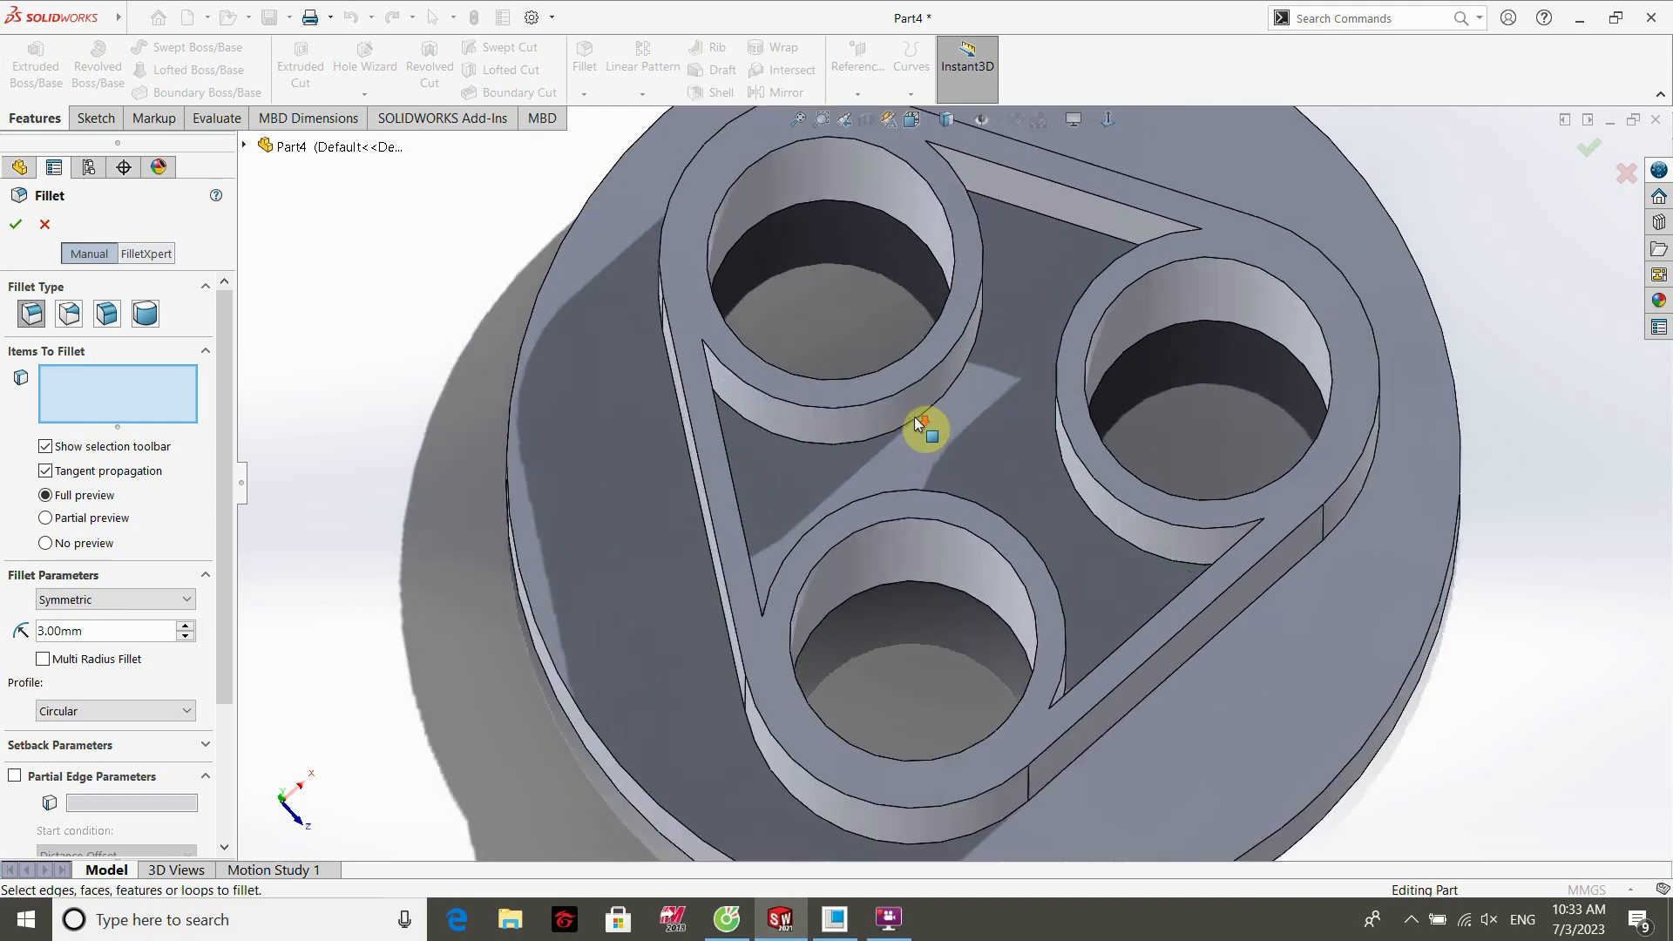
pyautogui.moveTo(967, 375); pyautogui.dragTo(938, 258, button='middle')
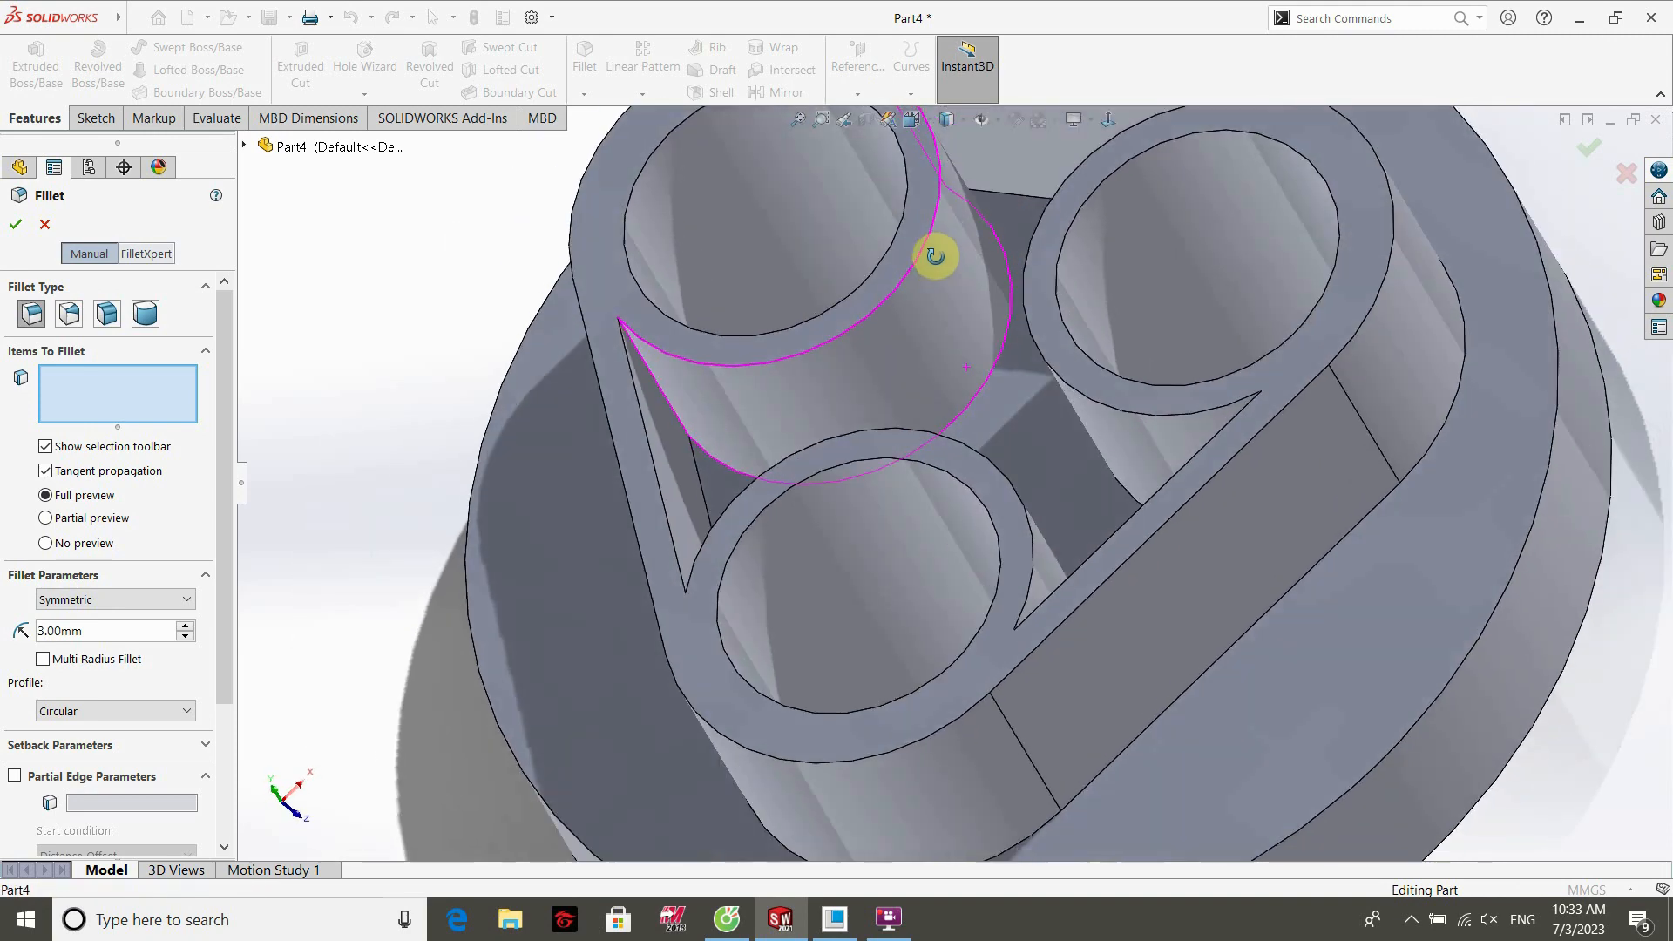
pyautogui.click(659, 394)
pyautogui.moveTo(703, 534); pyautogui.dragTo(798, 810, button='middle')
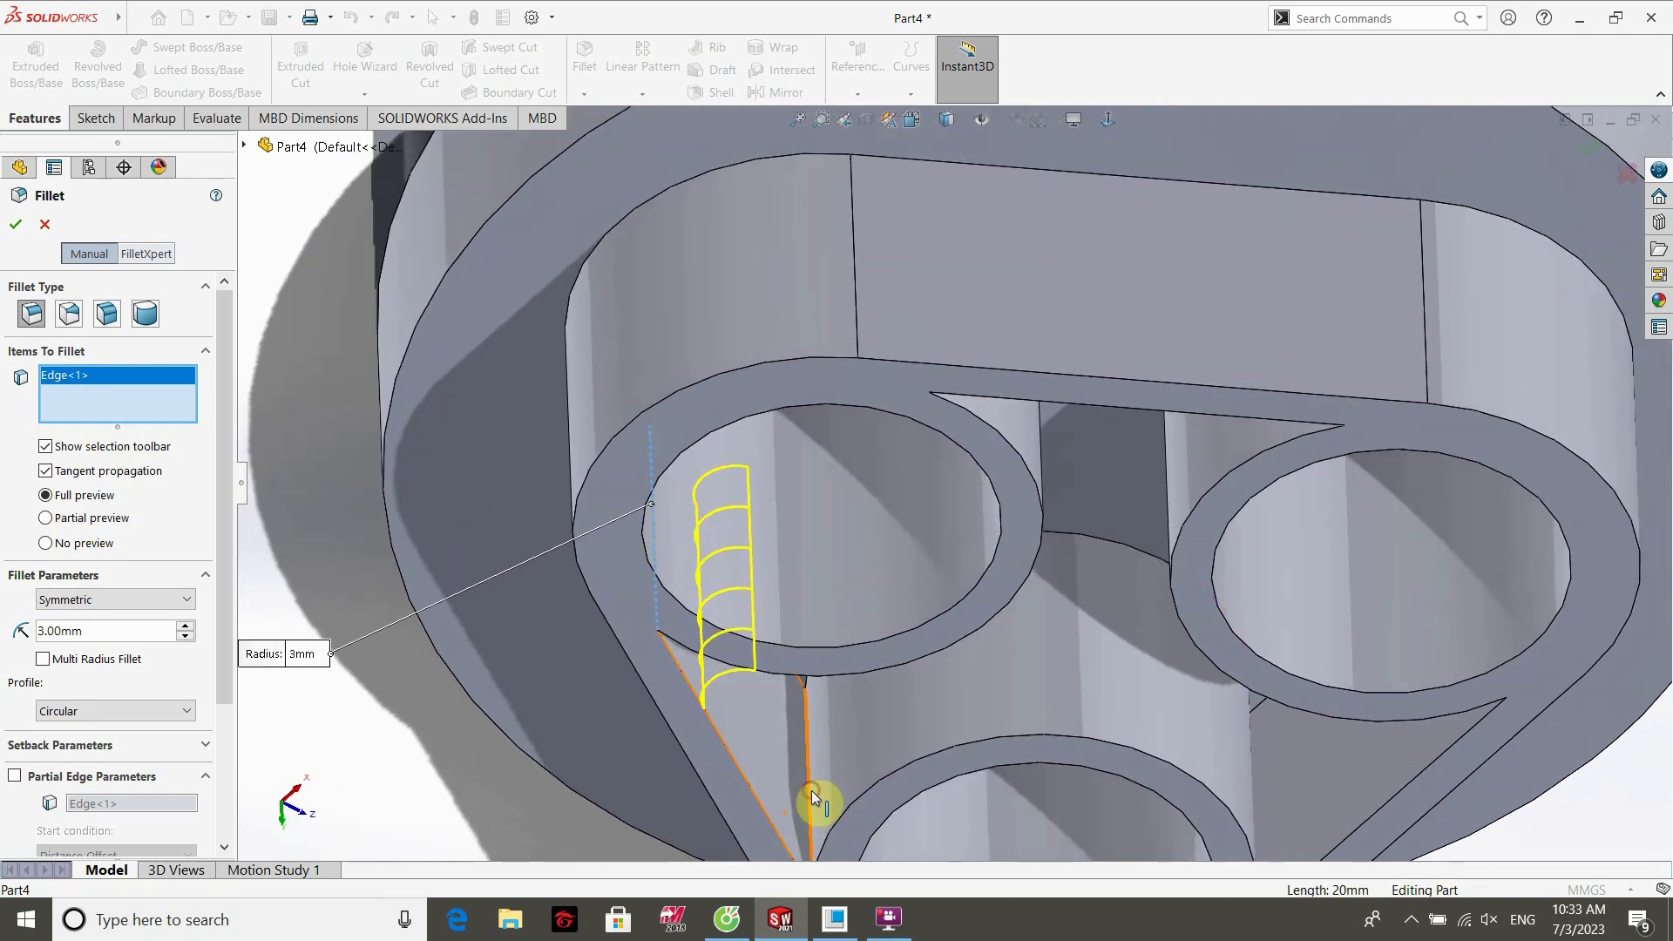
pyautogui.click(812, 795)
pyautogui.moveTo(889, 553); pyautogui.dragTo(859, 374, button='middle')
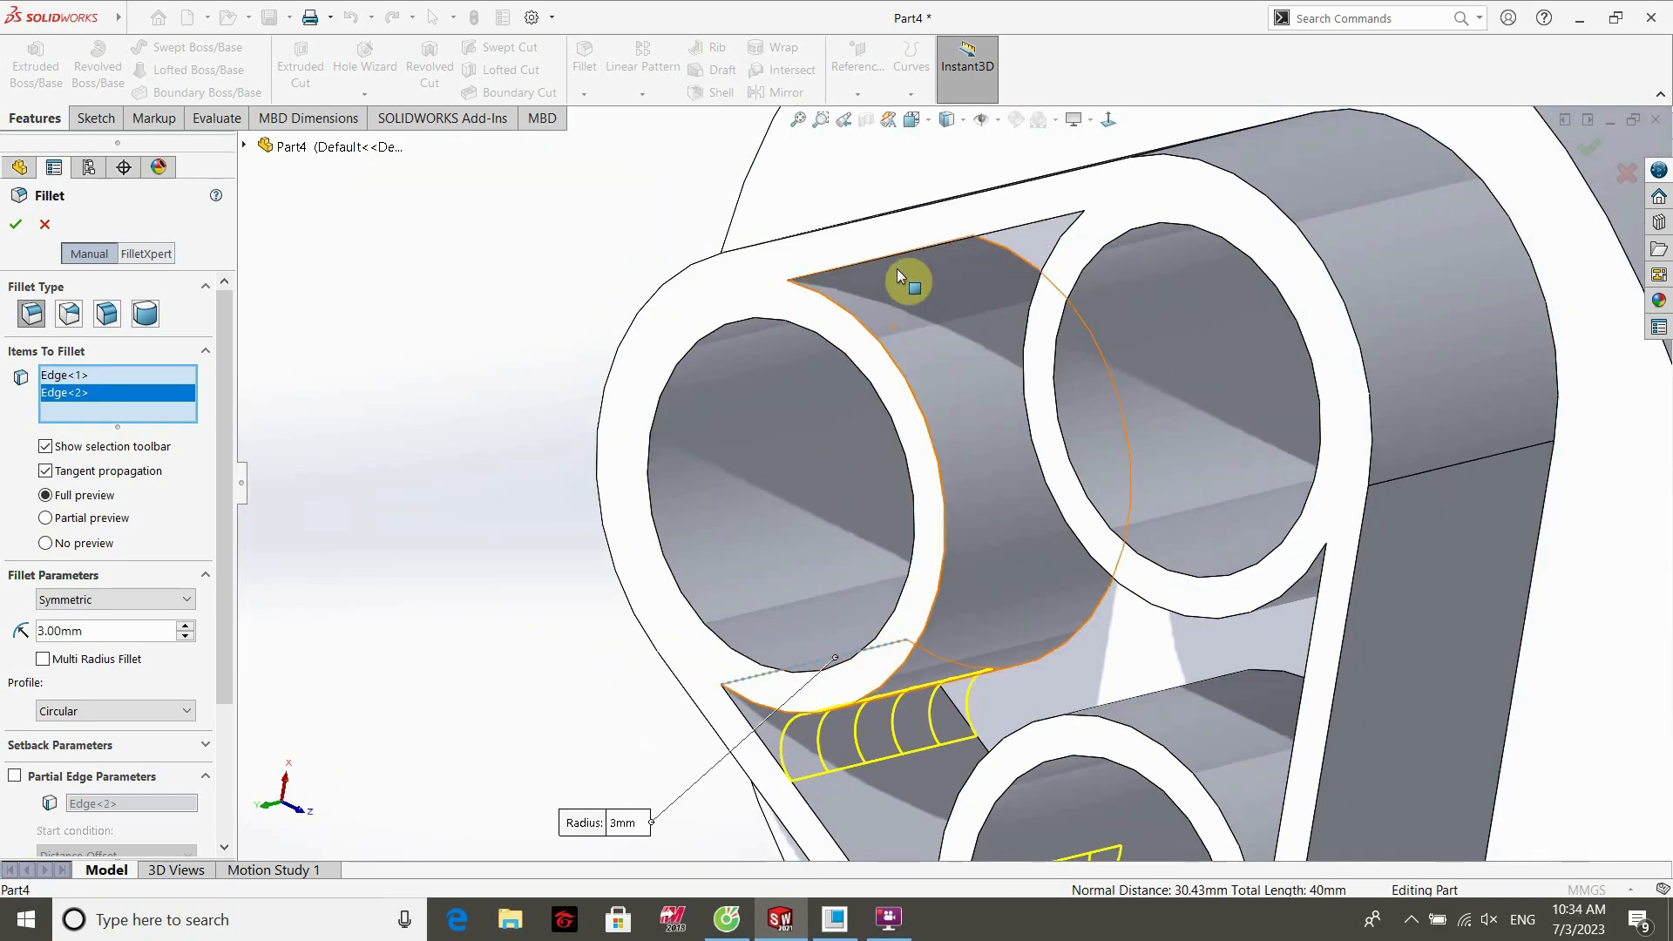
pyautogui.click(920, 315)
pyautogui.moveTo(921, 315); pyautogui.dragTo(935, 197, button='middle')
pyautogui.click(122, 418)
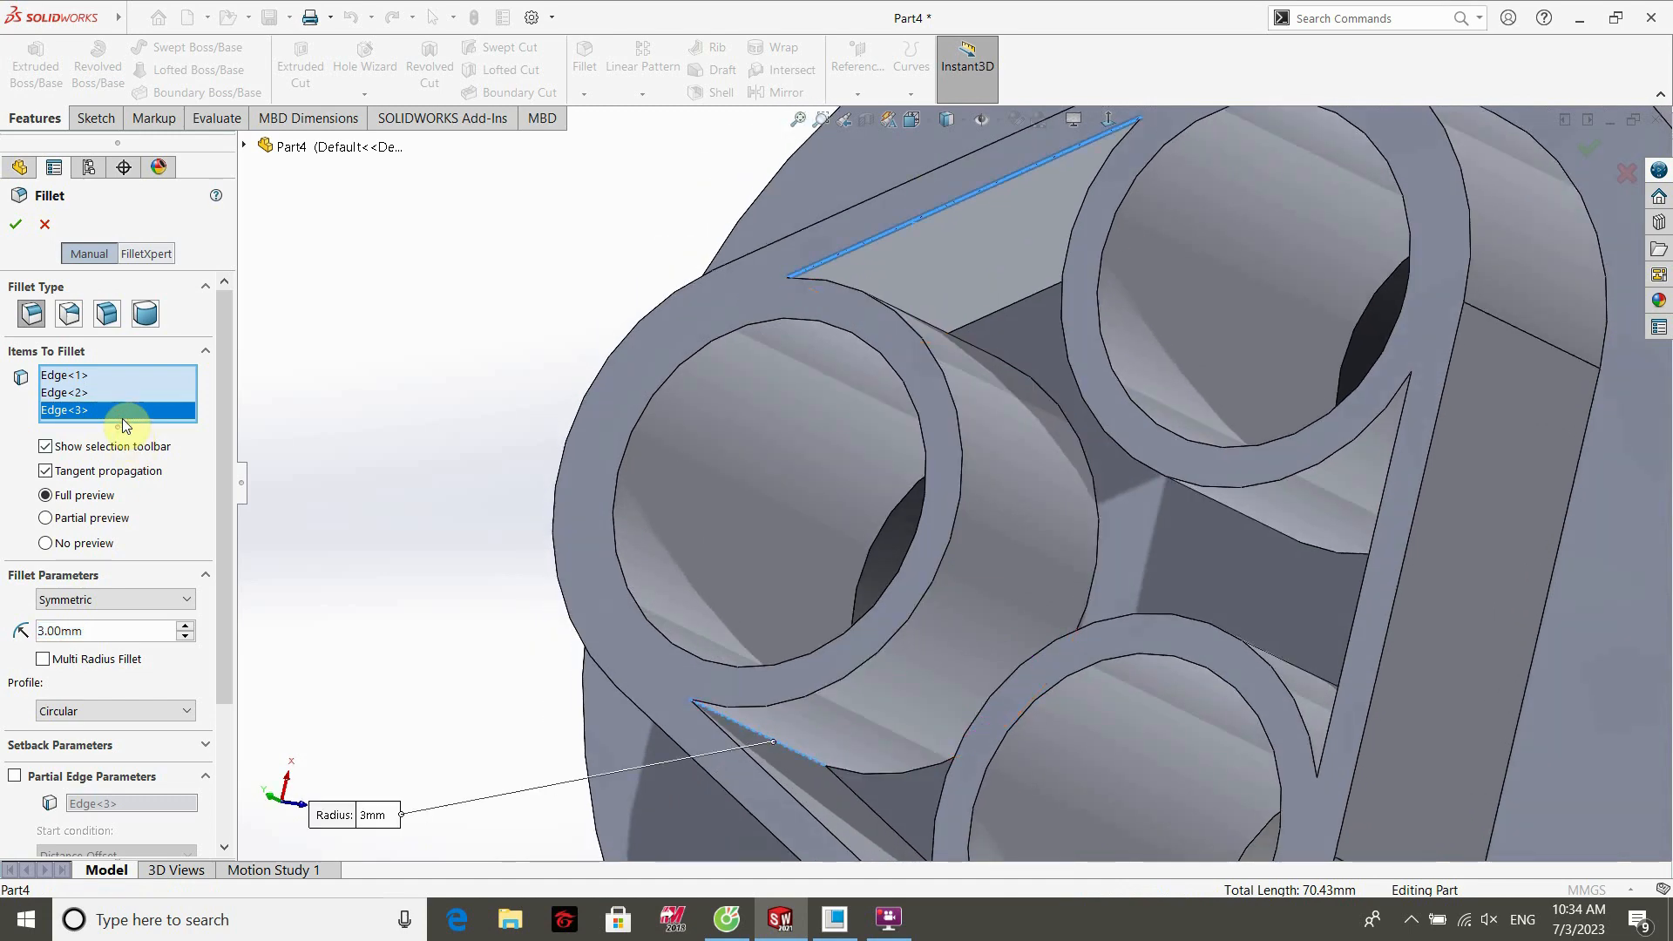
pyautogui.rightClick(122, 418)
pyautogui.click(183, 453)
# Add a second straight wall's two vertical inner corner edges, its floor edge and a neighbouring tube's base edge to the 3 mm fillet.
pyautogui.moveTo(811, 397); pyautogui.dragTo(1154, 217, button='middle')
pyautogui.click(964, 232)
pyautogui.click(1078, 200)
pyautogui.moveTo(970, 348); pyautogui.dragTo(924, 320, button='middle')
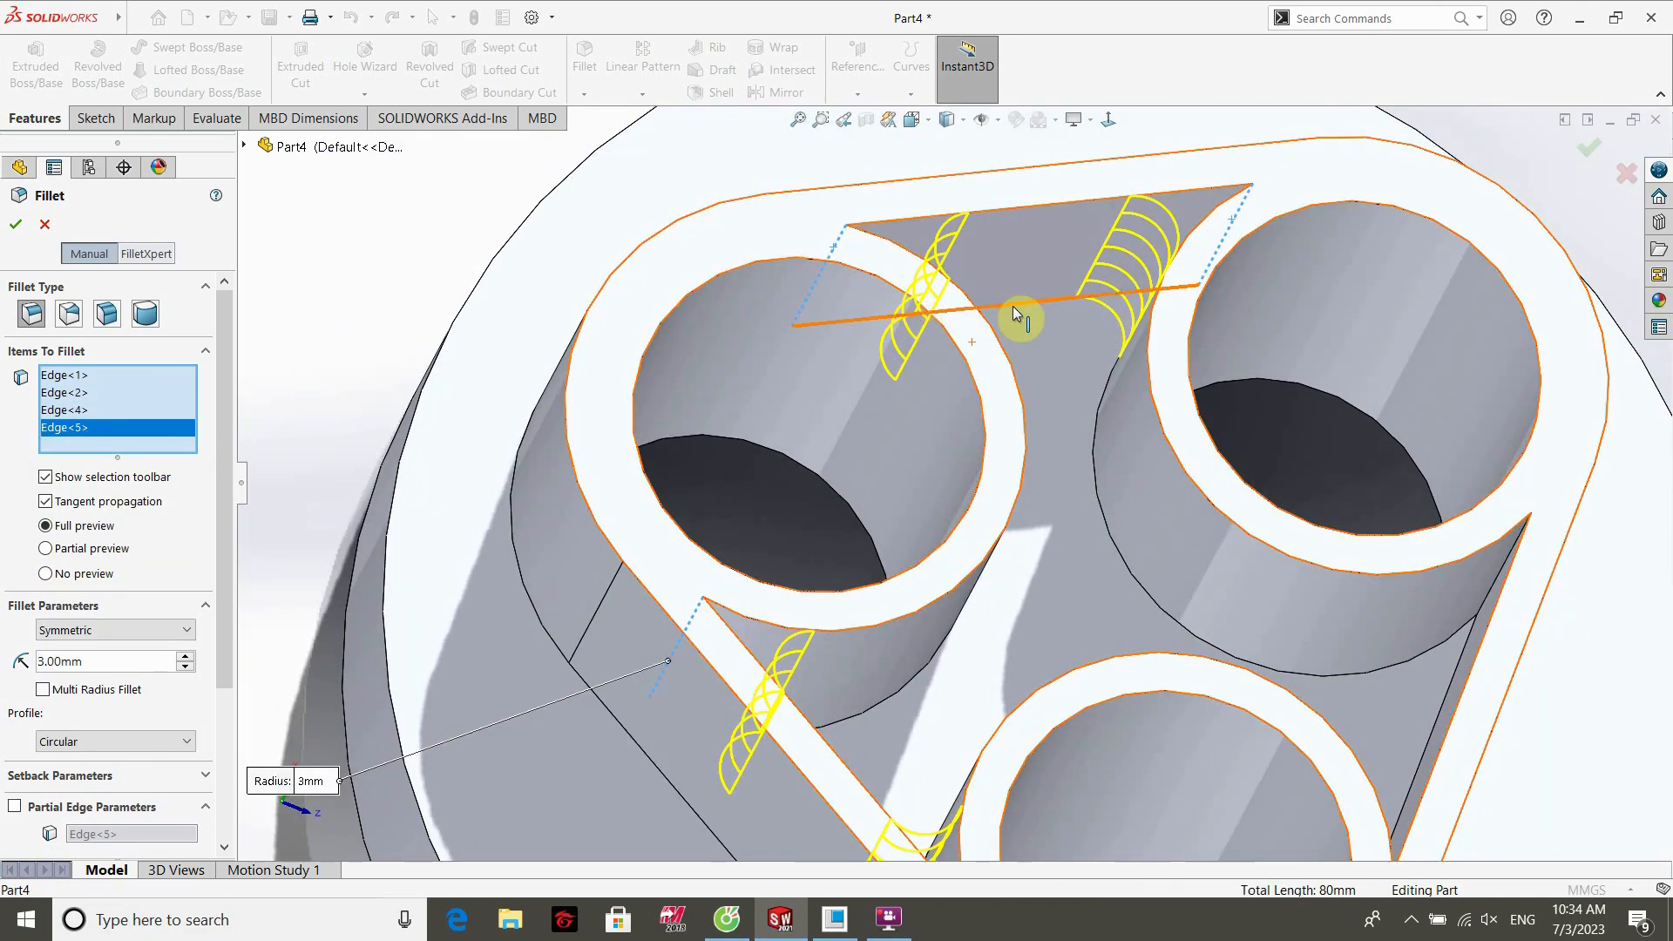
pyautogui.click(1042, 304)
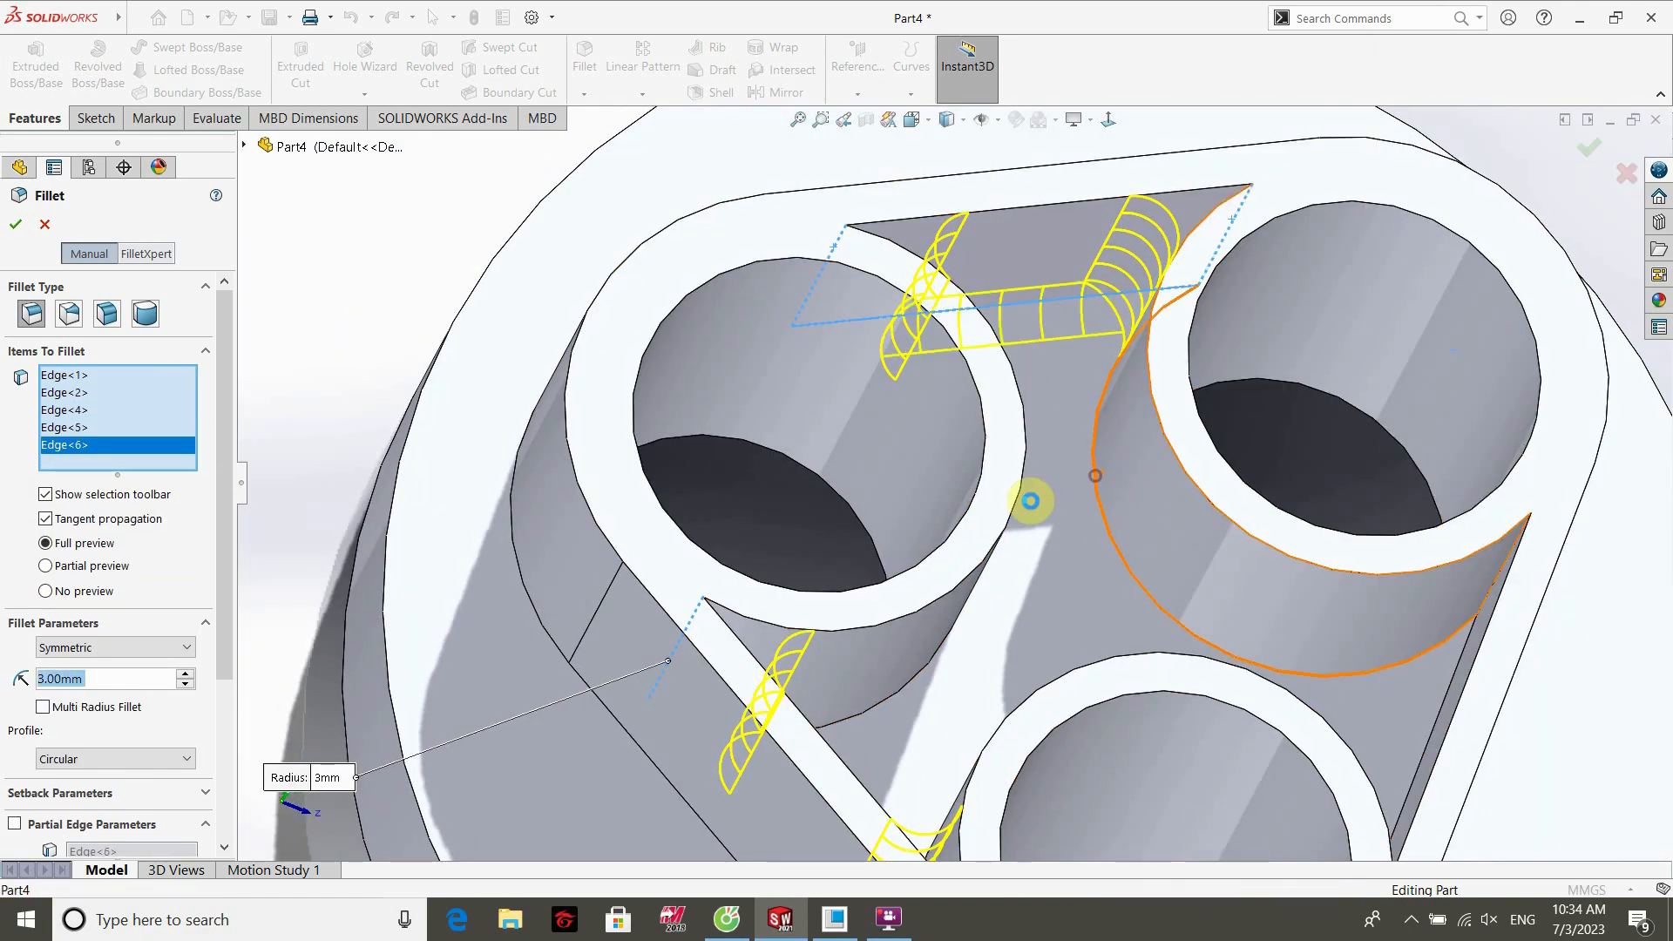
pyautogui.click(1095, 476)
# Add the third straight wall's two vertical inner corner edges and its floor edge to the 3 mm fillet.
pyautogui.scroll(3, 1031, 501)
pyautogui.moveTo(1028, 509); pyautogui.dragTo(1027, 735, button='middle')
pyautogui.click(1272, 573)
pyautogui.scroll(4, 1060, 767)
pyautogui.scroll(-5, 1011, 689)
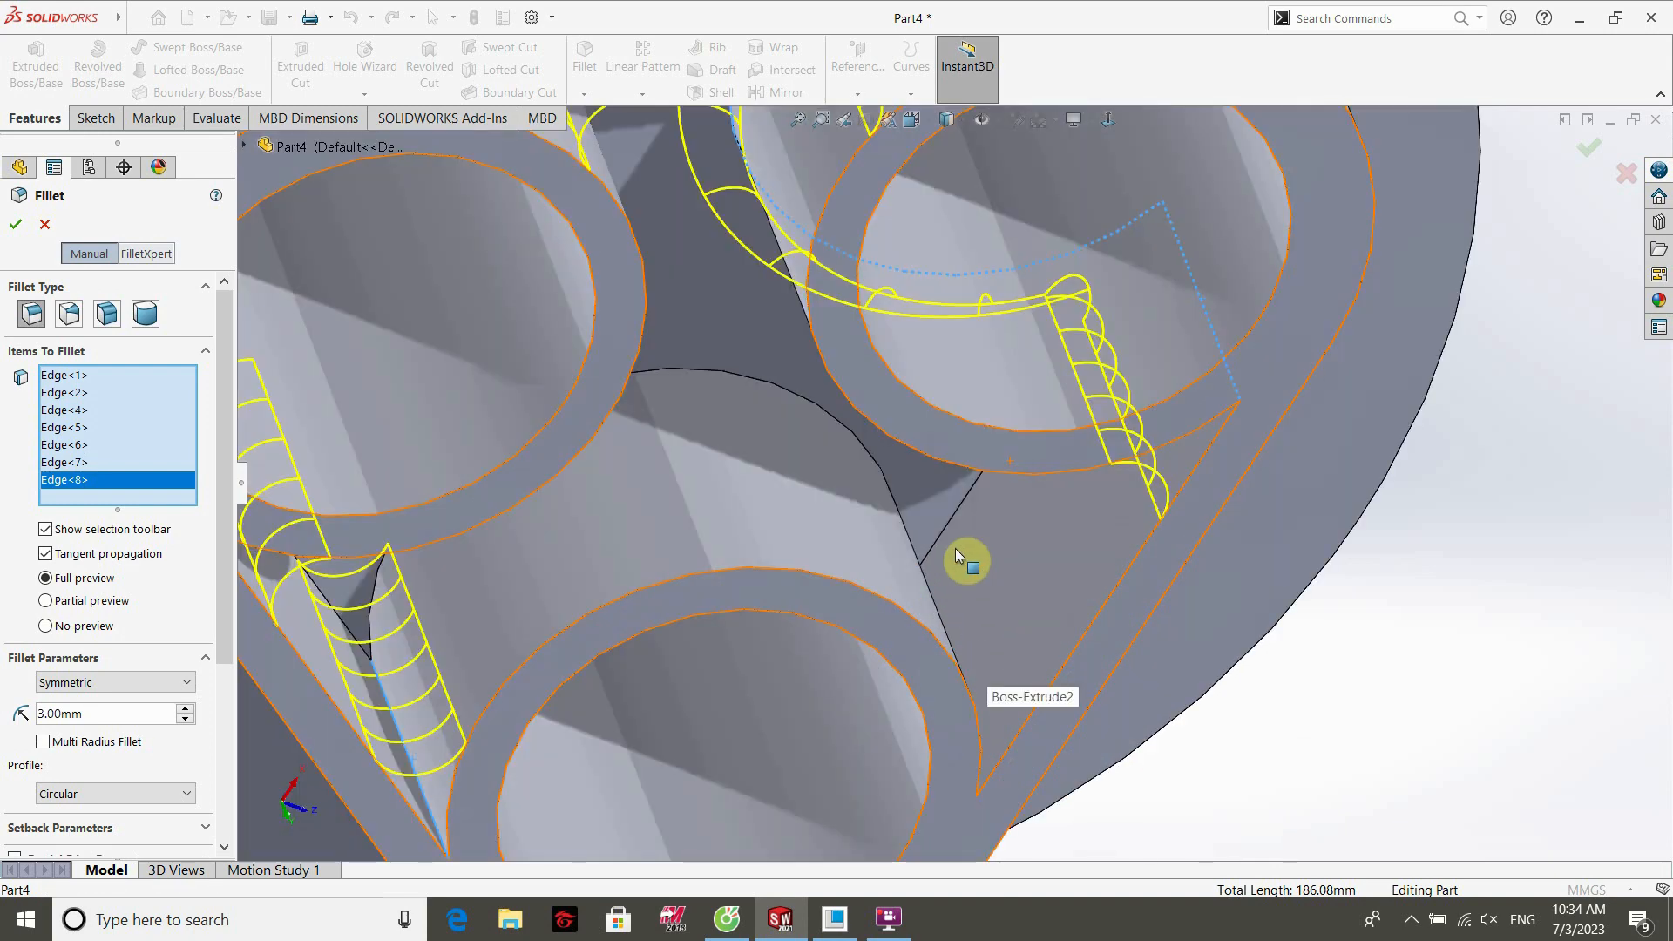
pyautogui.click(952, 534)
pyautogui.moveTo(951, 533); pyautogui.dragTo(945, 663, button='middle')
pyautogui.click(934, 665)
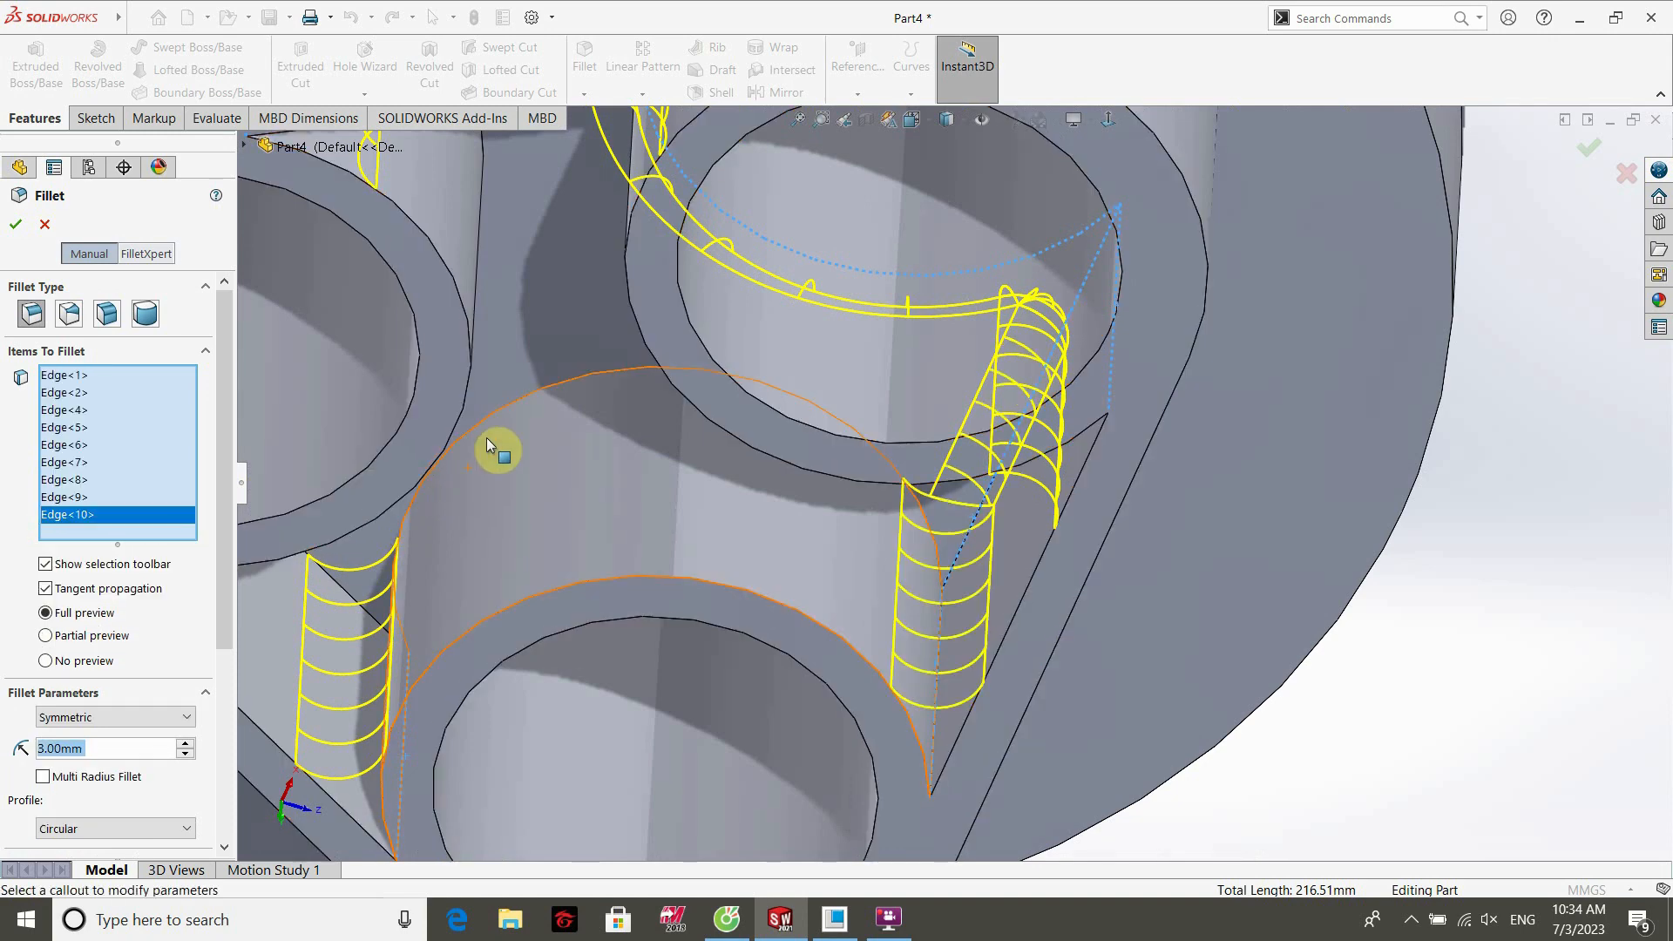
# Add the inner base edges of the two remaining tubes to the 3 mm fillet.
pyautogui.click(504, 419)
pyautogui.scroll(10, 504, 418)
pyautogui.moveTo(549, 437); pyautogui.dragTo(616, 252, button='middle')
pyautogui.click(730, 293)
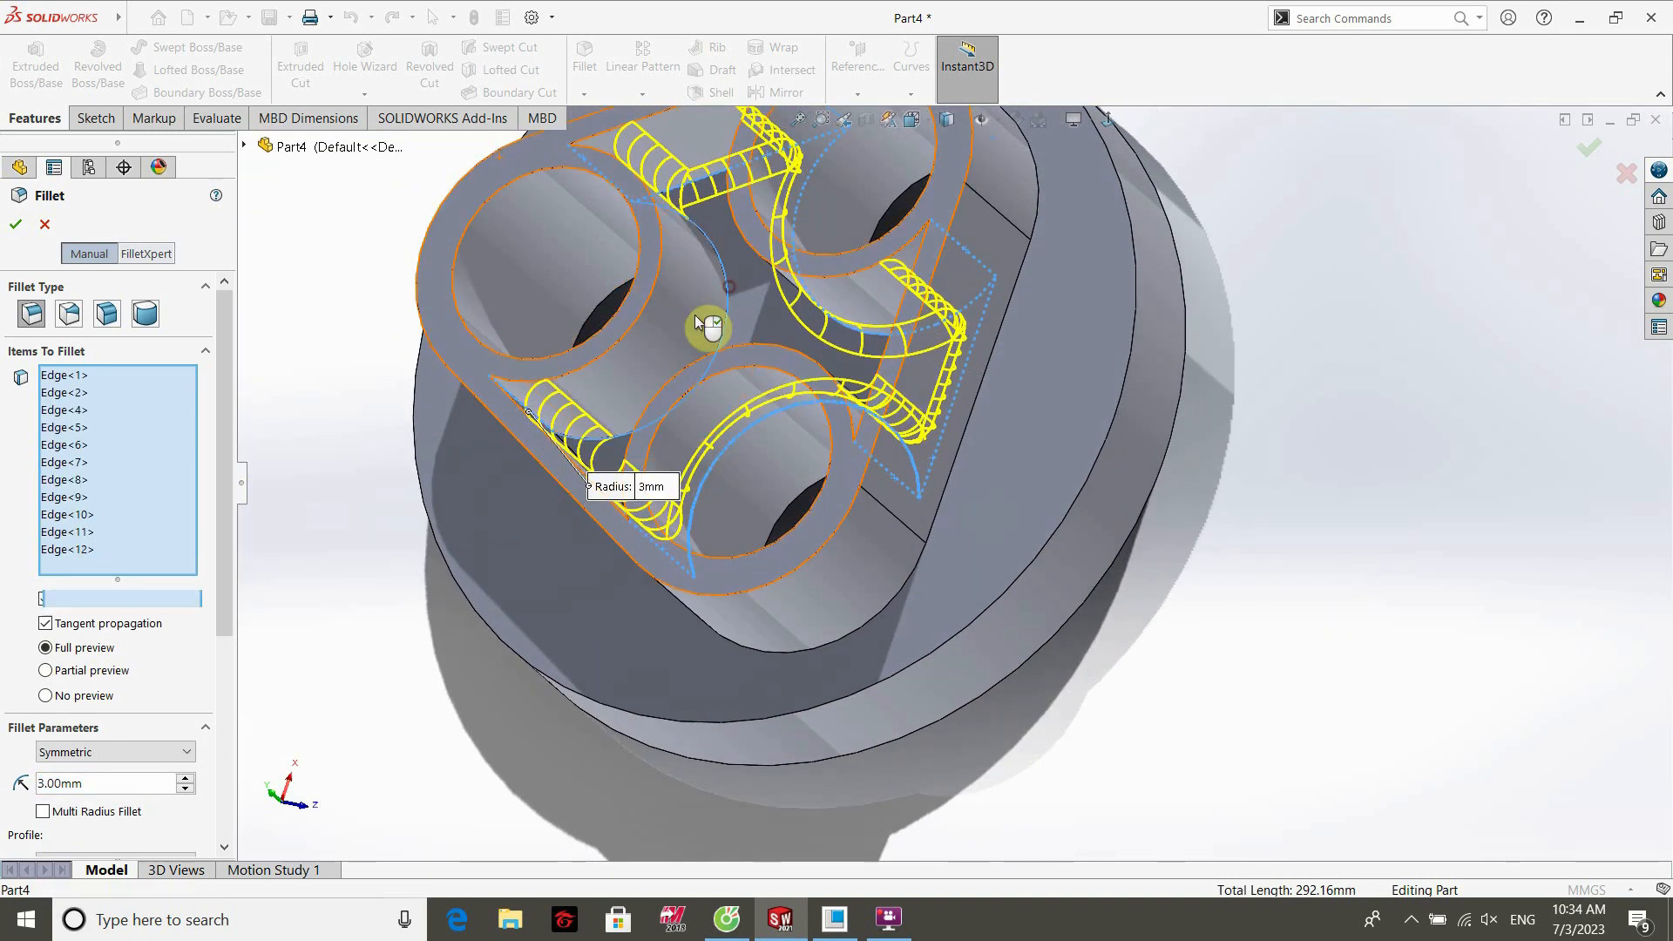
pyautogui.scroll(3, 690, 328)
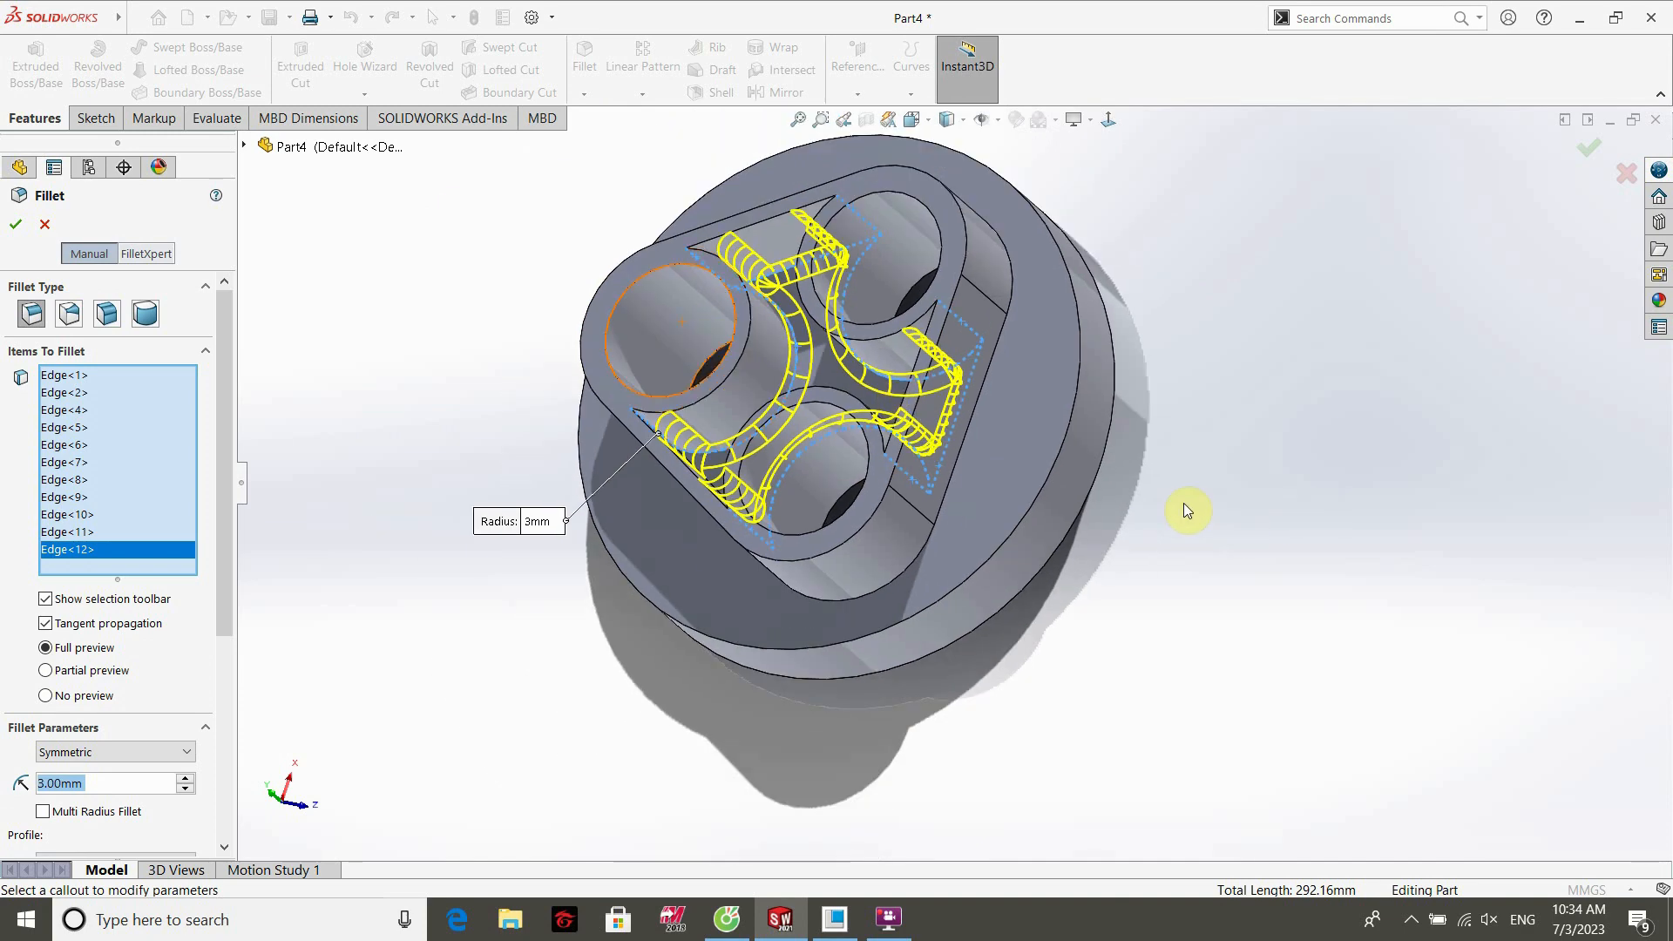
# Add the triangular boss's outer base edge and the disc's upper outer edge to the 3 mm fillet.
pyautogui.click(966, 426)
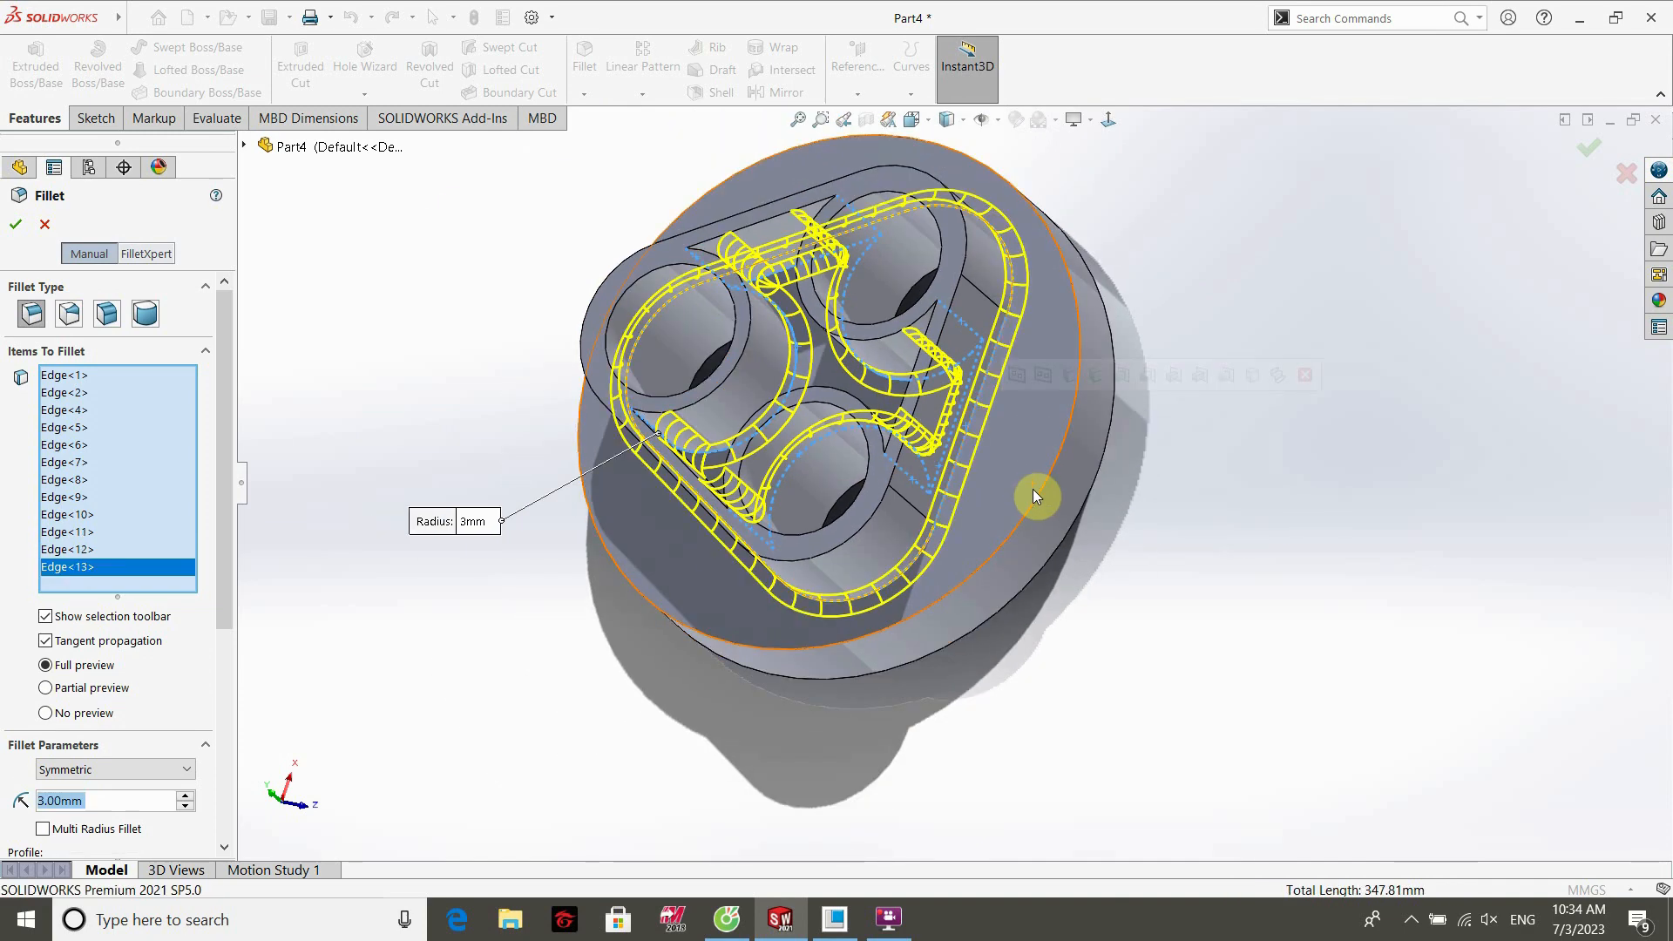
pyautogui.click(1039, 497)
# Add the three tubes' base edges and the disc wall's inner edge on the hollow underside, and apply the 3 mm fillet.
pyautogui.moveTo(1075, 604); pyautogui.dragTo(1045, 373, button='middle')
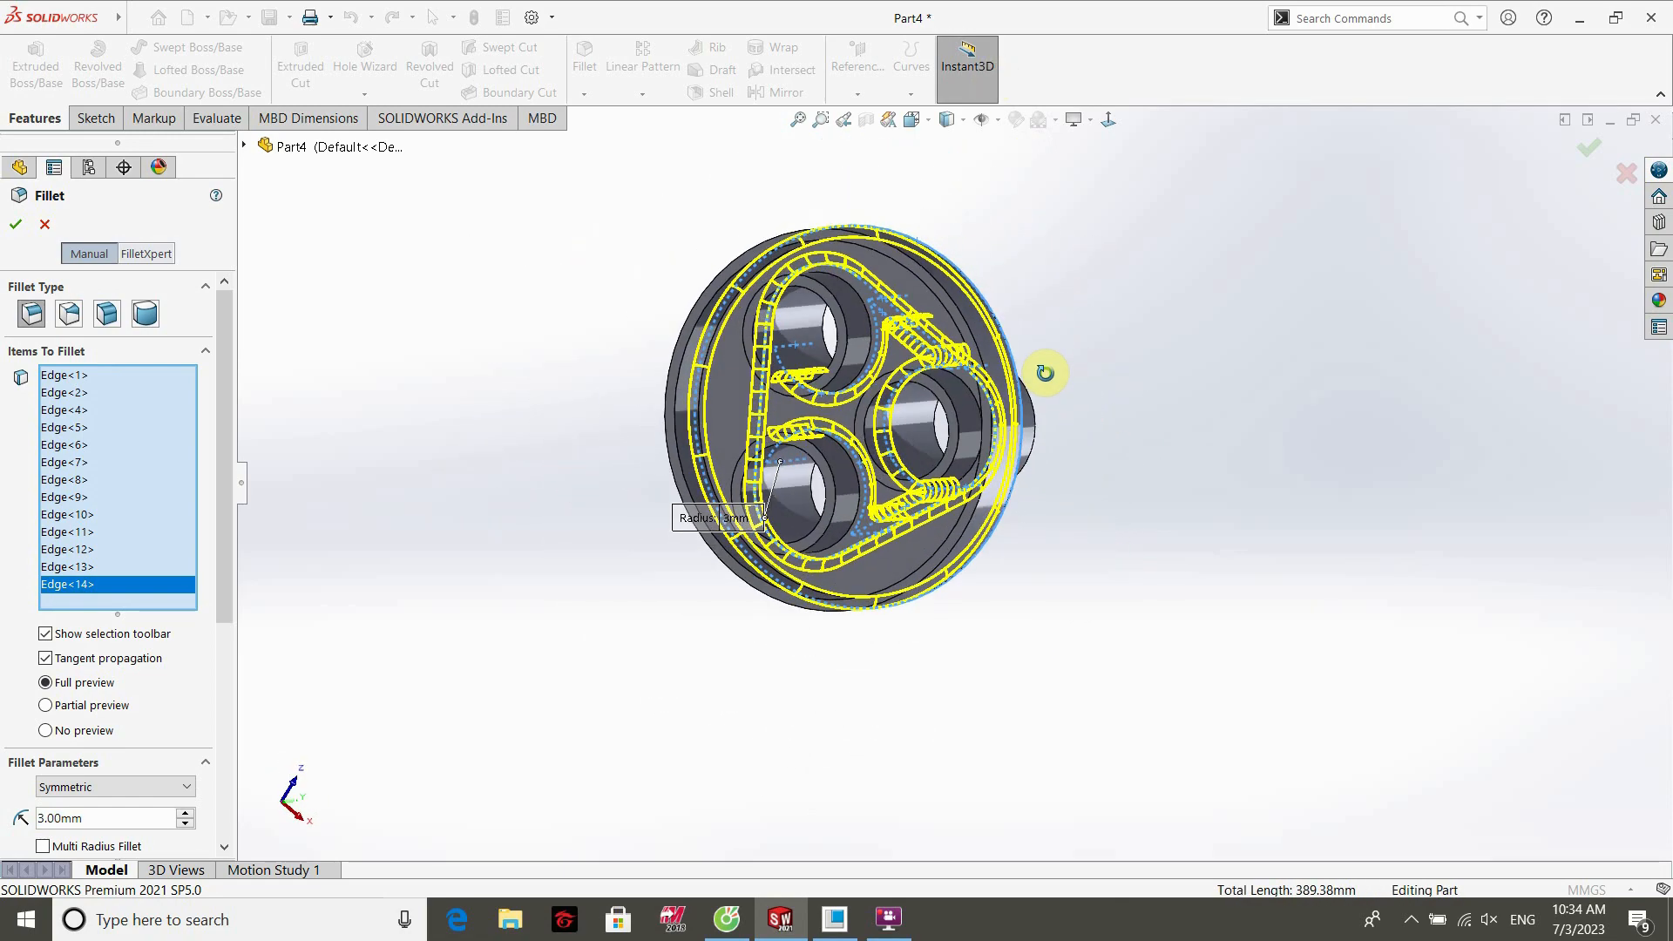
pyautogui.click(868, 312)
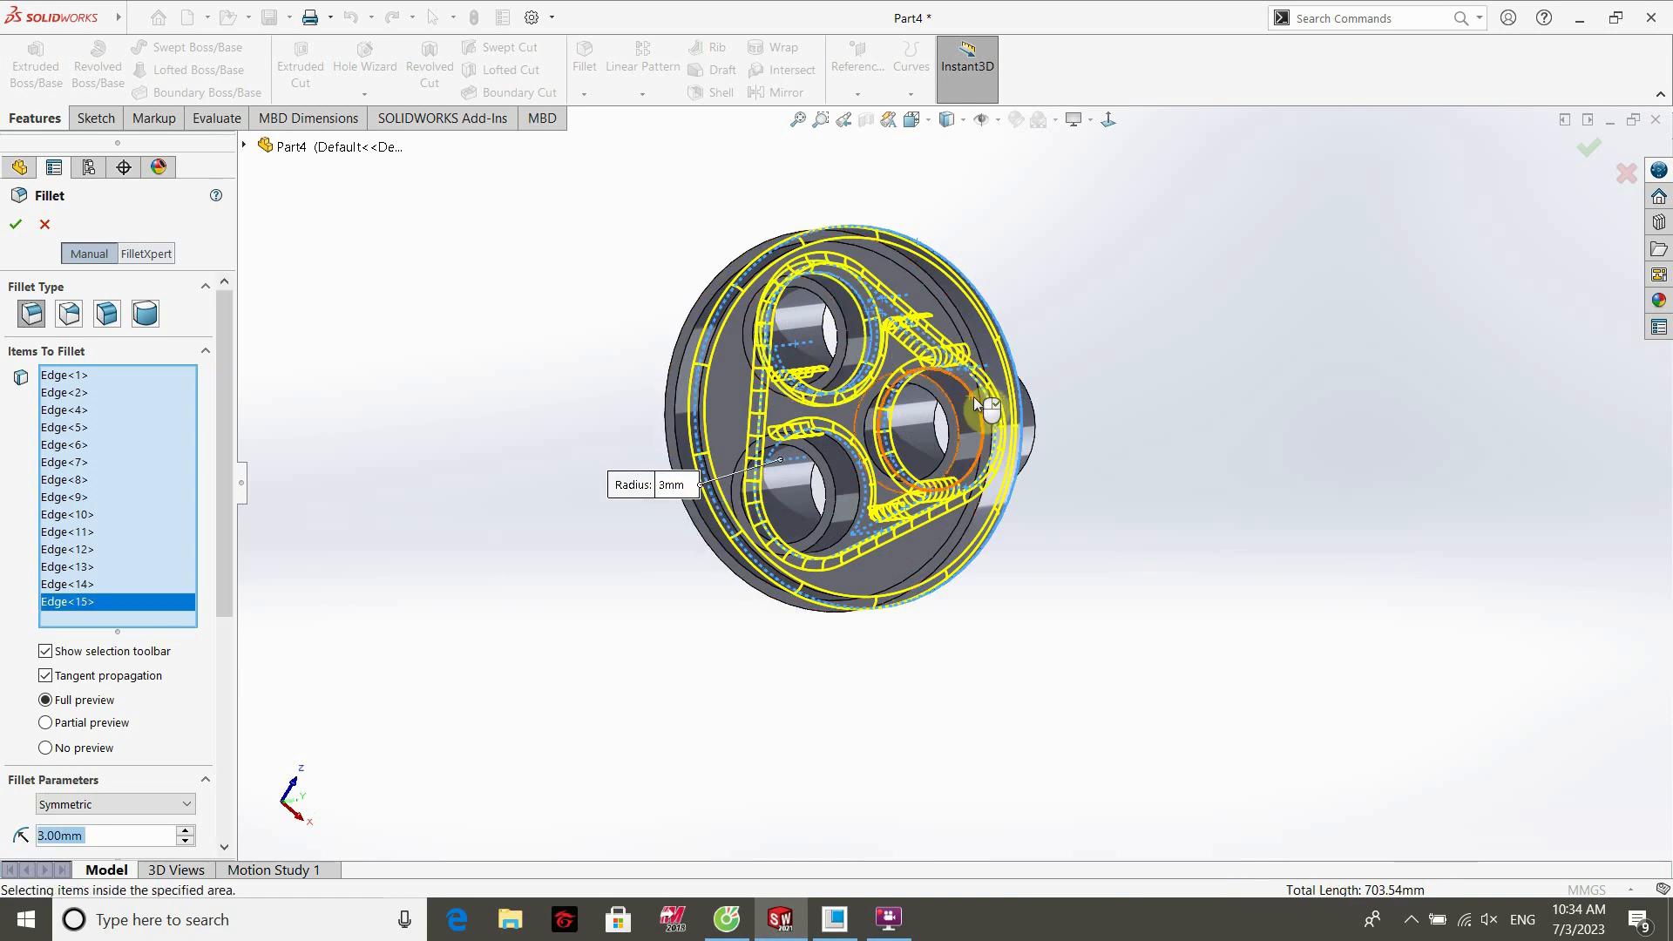
pyautogui.click(861, 497)
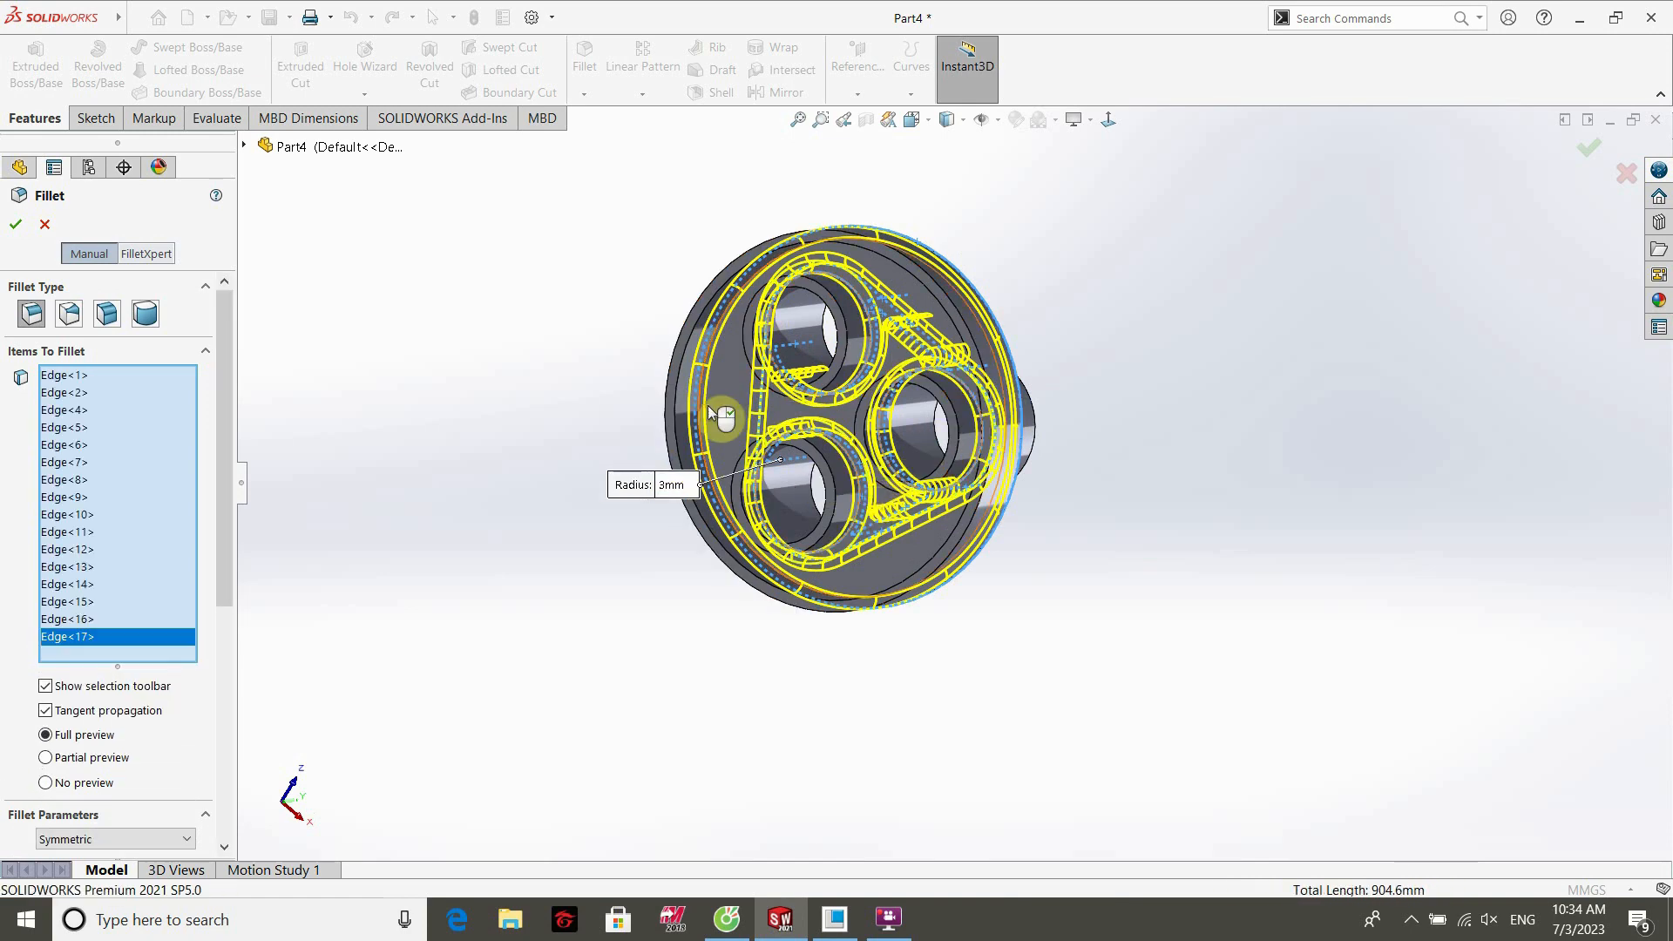
pyautogui.click(698, 408)
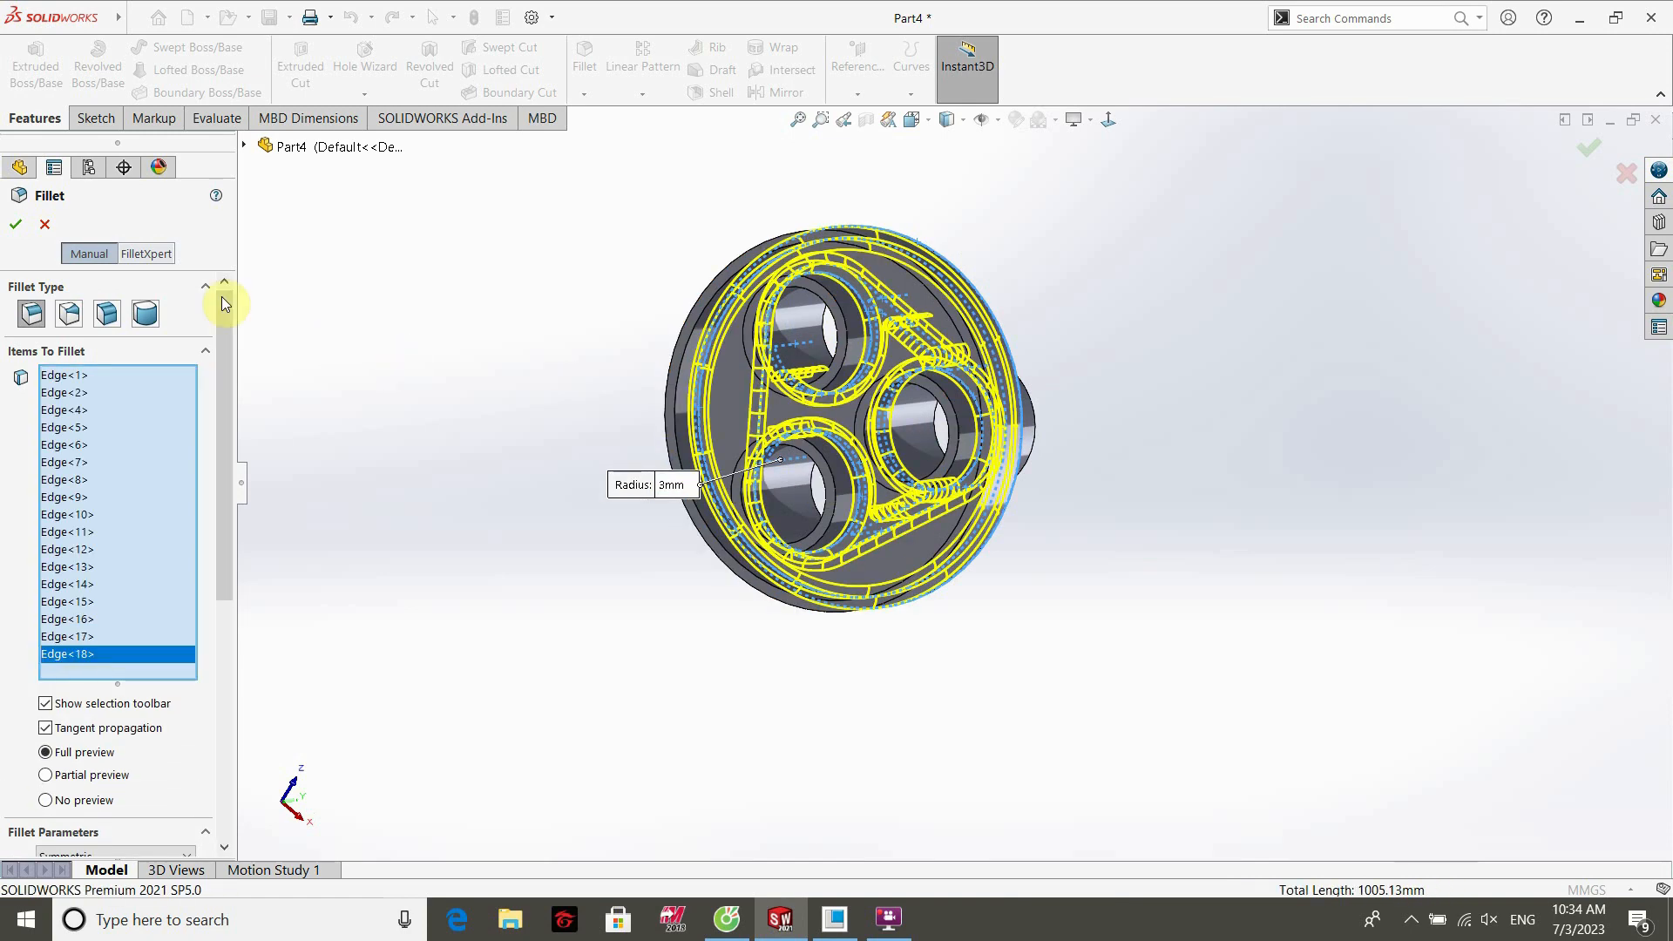
pyautogui.click(16, 228)
# Create a section view of the filleted part along the Right Plane.
pyautogui.moveTo(504, 500); pyautogui.dragTo(842, 678, button='middle')
pyautogui.hotkey('ctrl', '7')
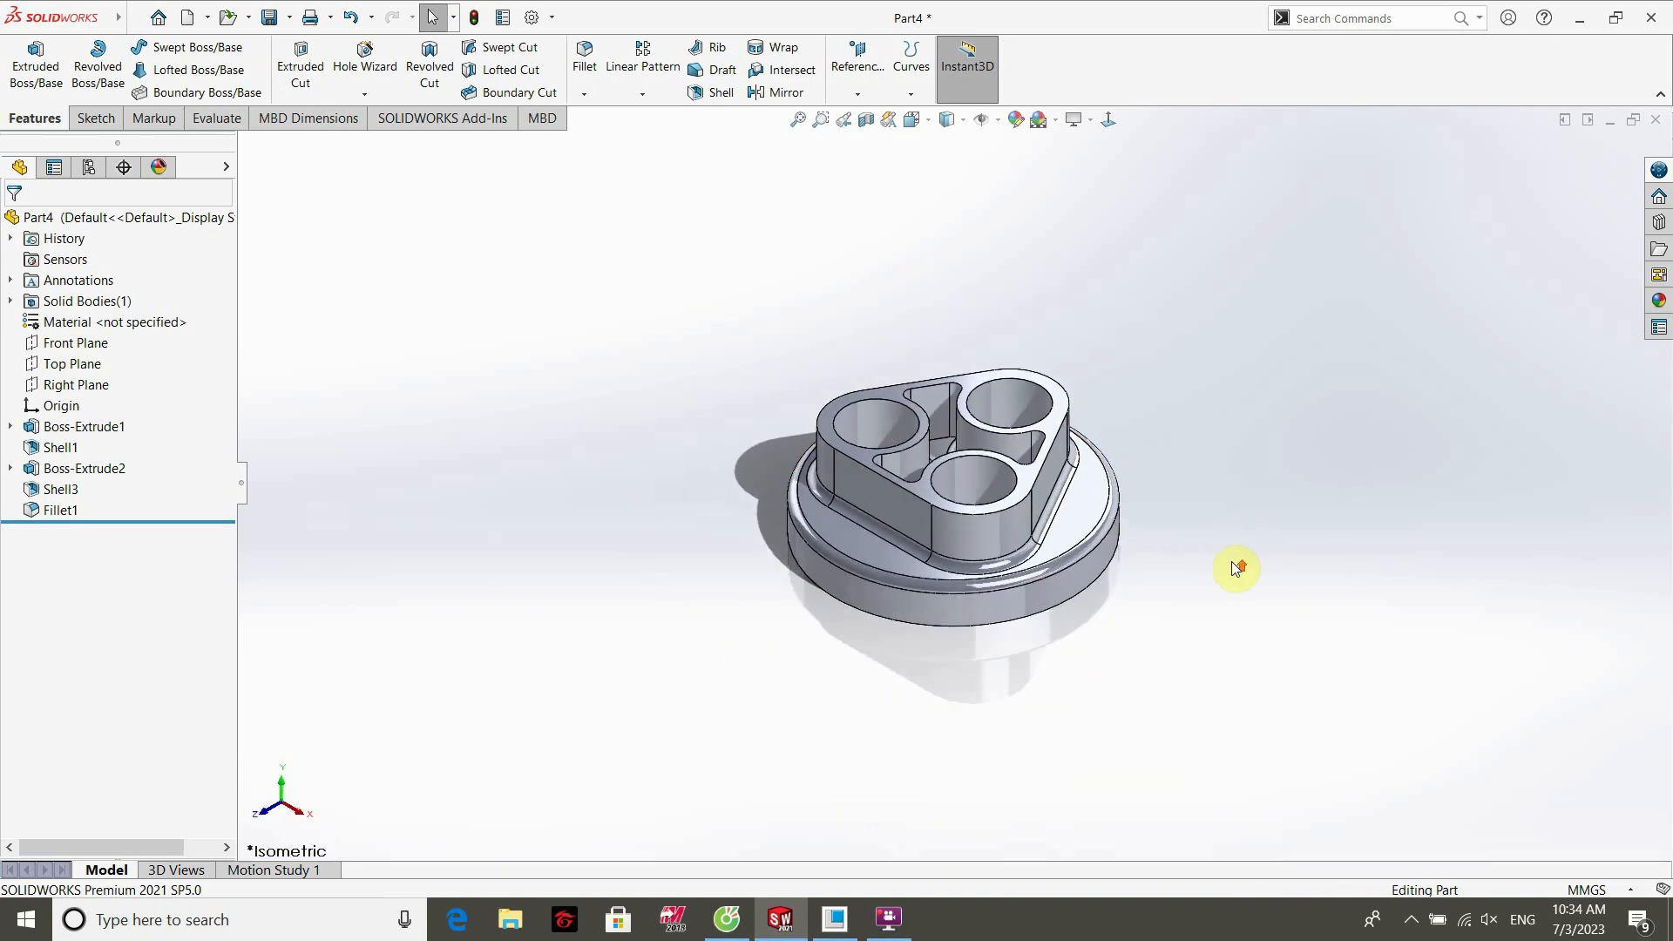
pyautogui.scroll(2, 1232, 561)
pyautogui.click(1248, 522)
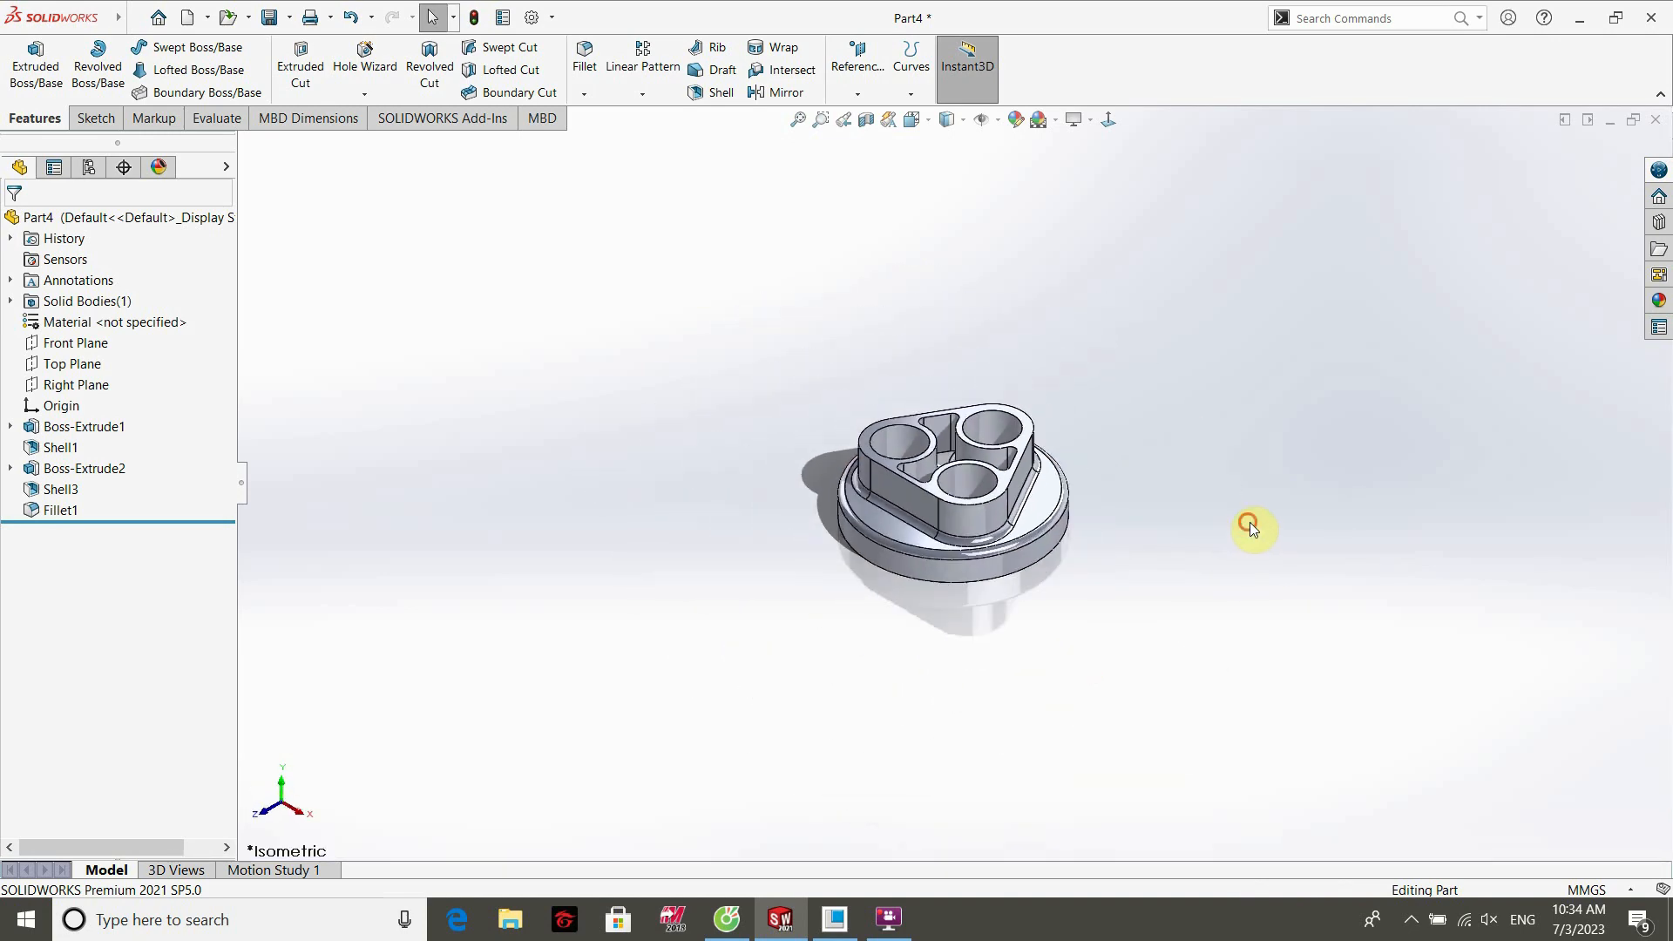
pyautogui.click(54, 389)
pyautogui.click(867, 120)
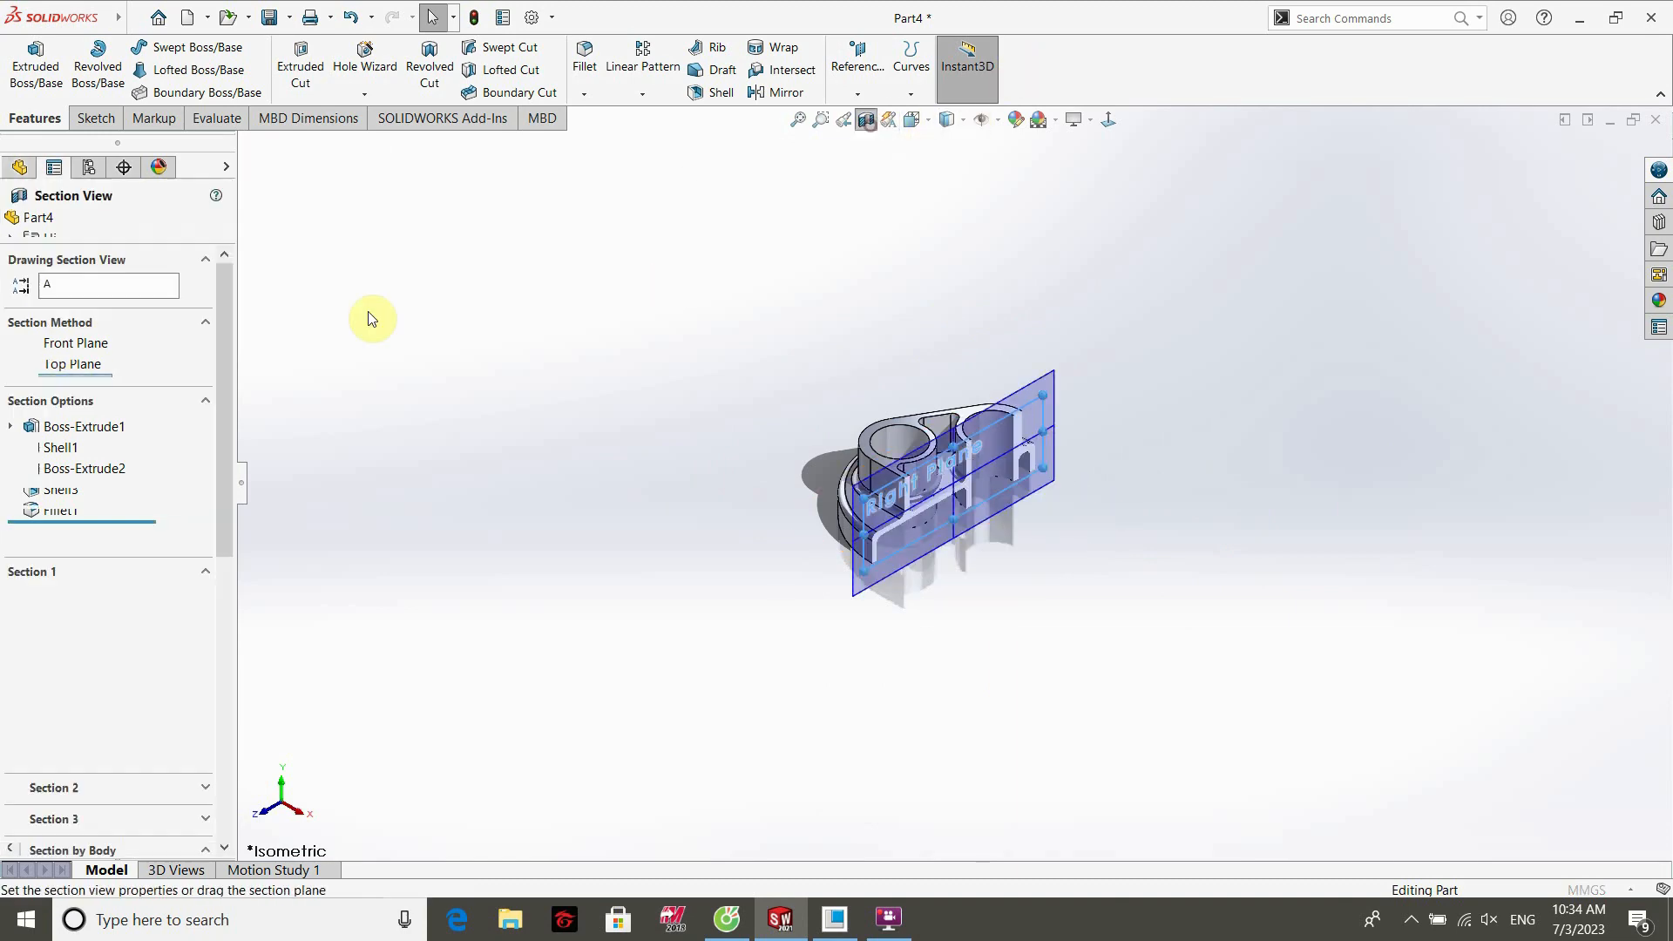
pyautogui.click(19, 225)
# Examine the sectioned walls and fillets in the back, top and right views, and turn the section view off.
pyautogui.moveTo(1073, 486); pyautogui.dragTo(943, 471, button='middle')
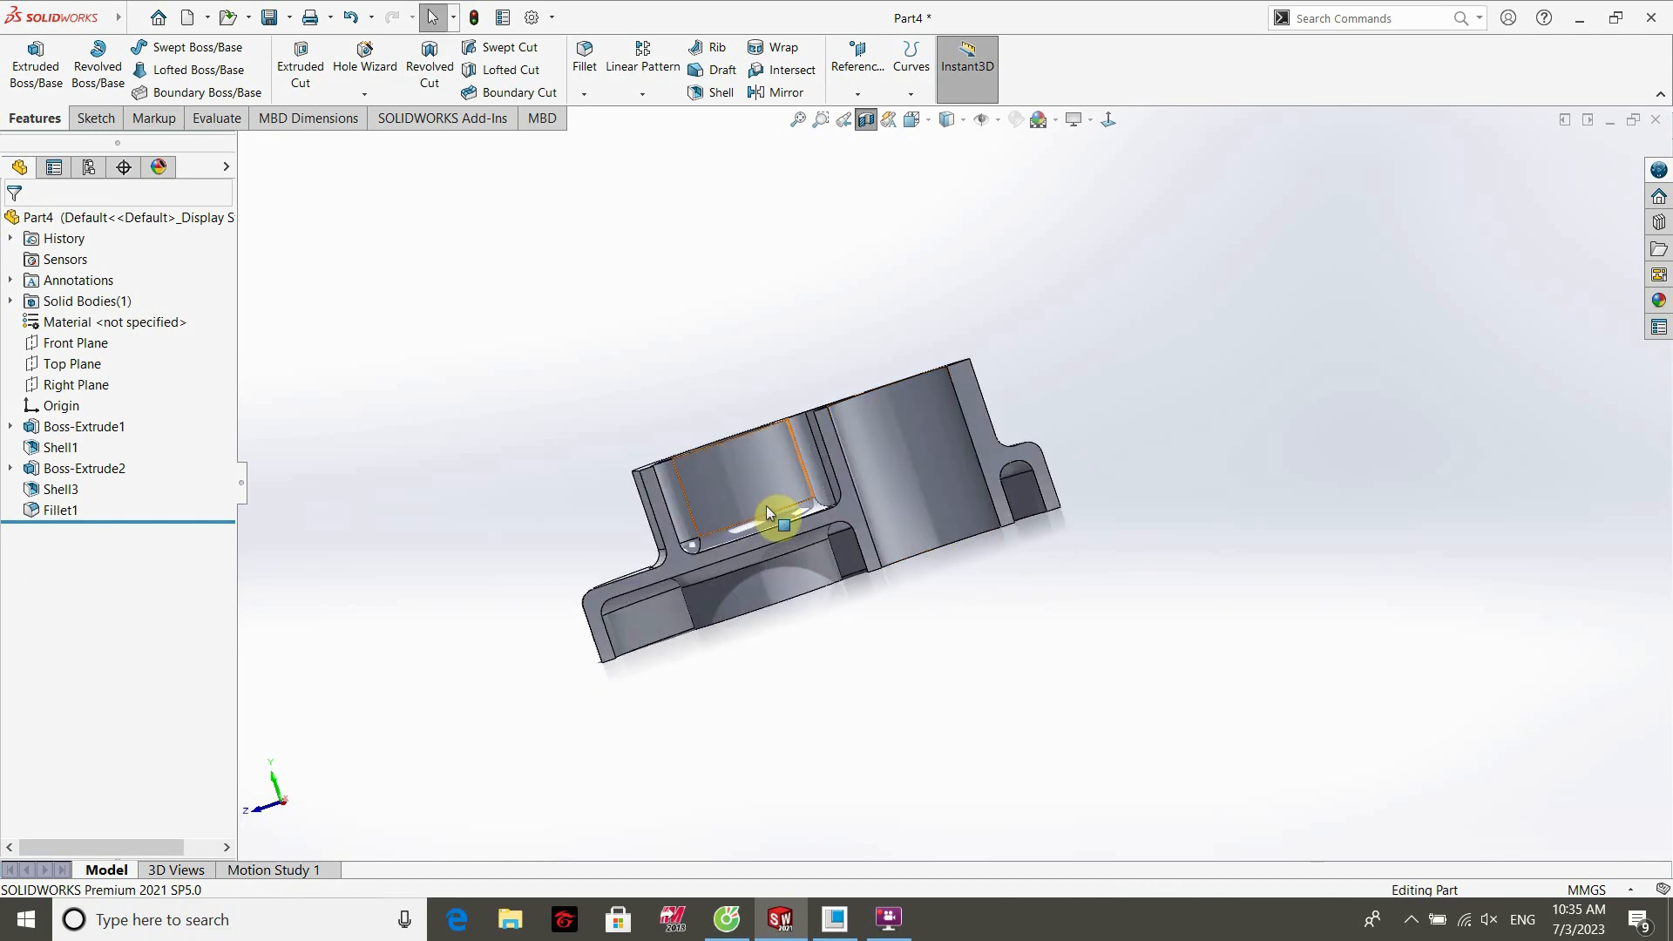
pyautogui.hotkey('ctrl', '2')
pyautogui.hotkey('ctrl', '5')
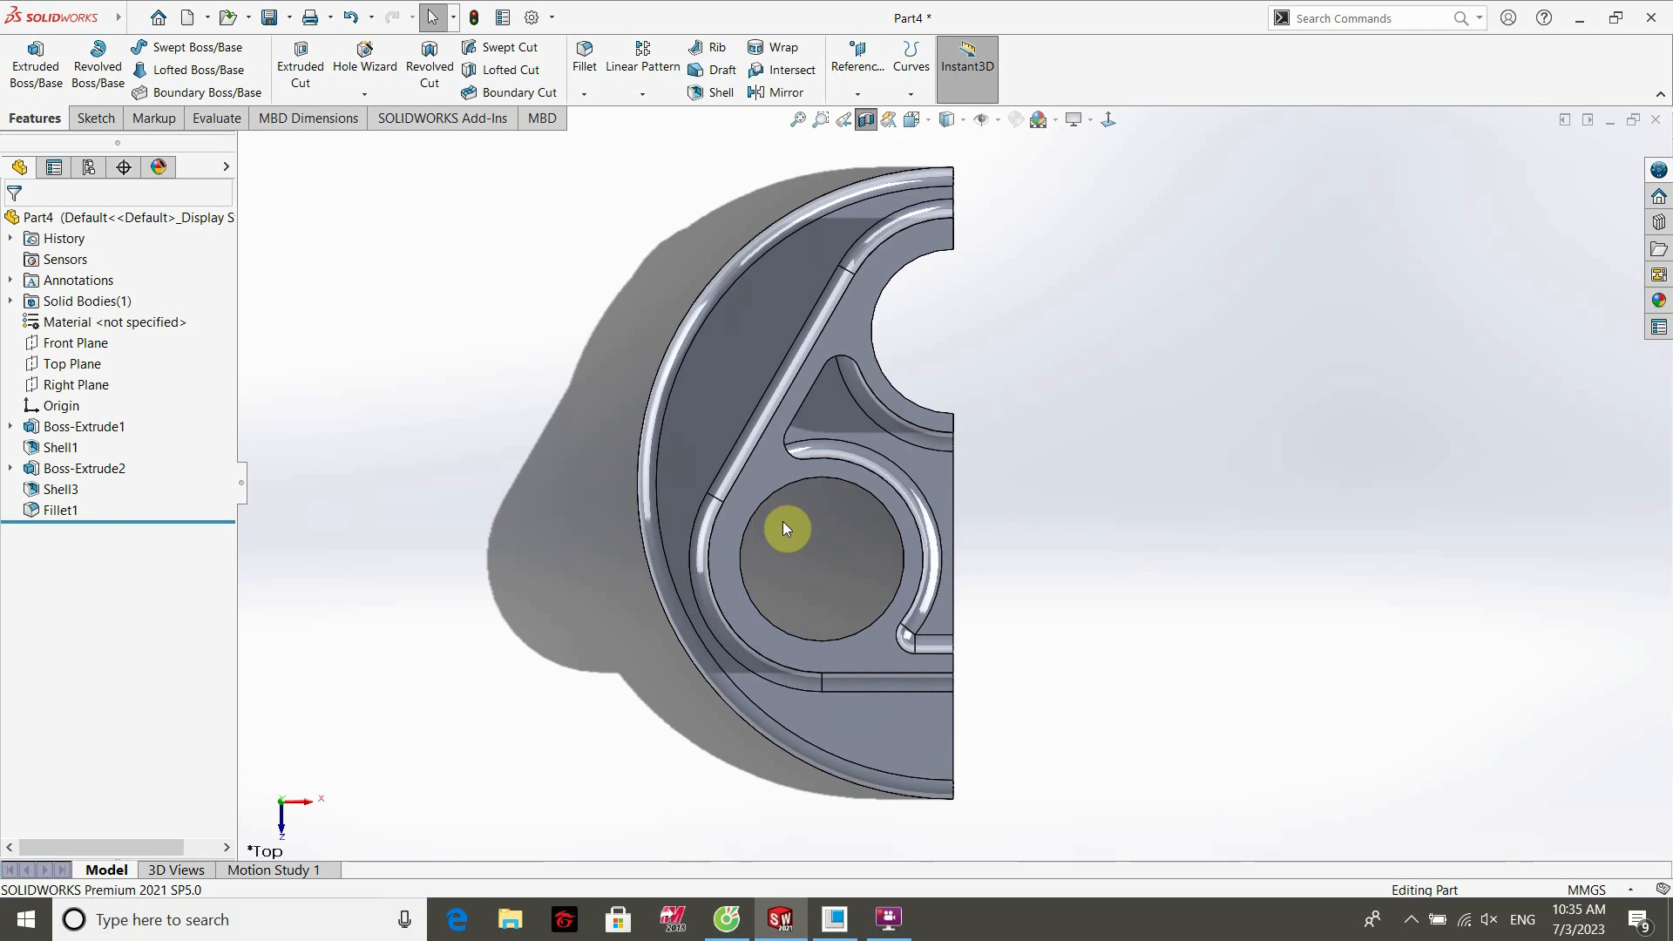
pyautogui.hotkey('ctrl', '4')
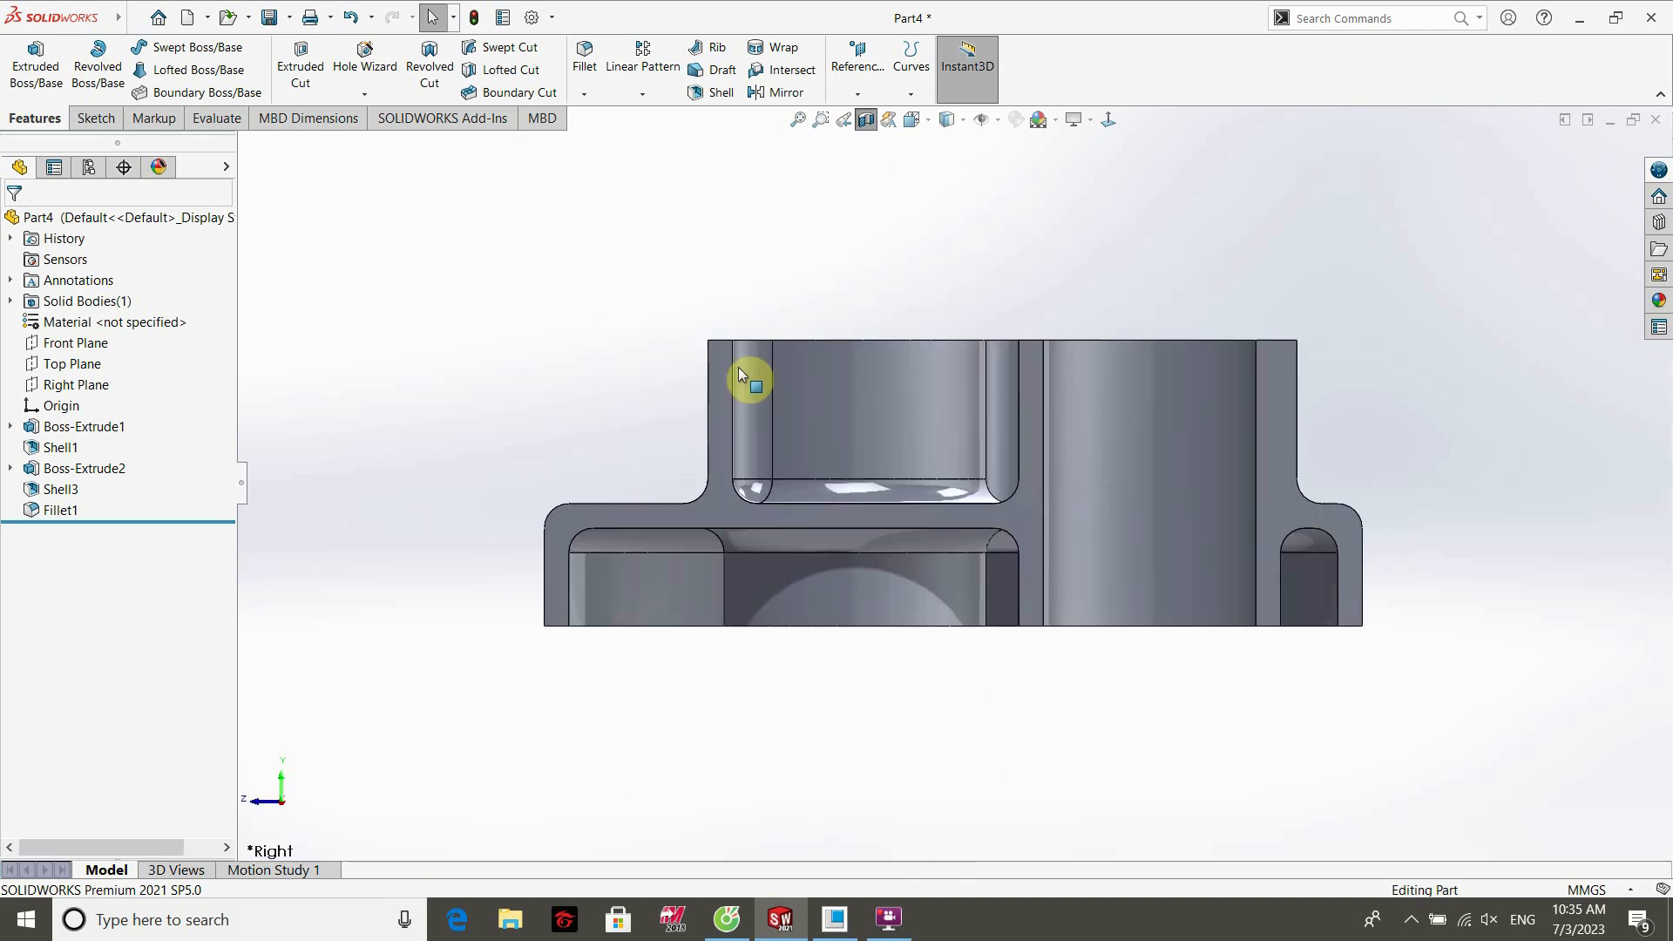
pyautogui.click(868, 122)
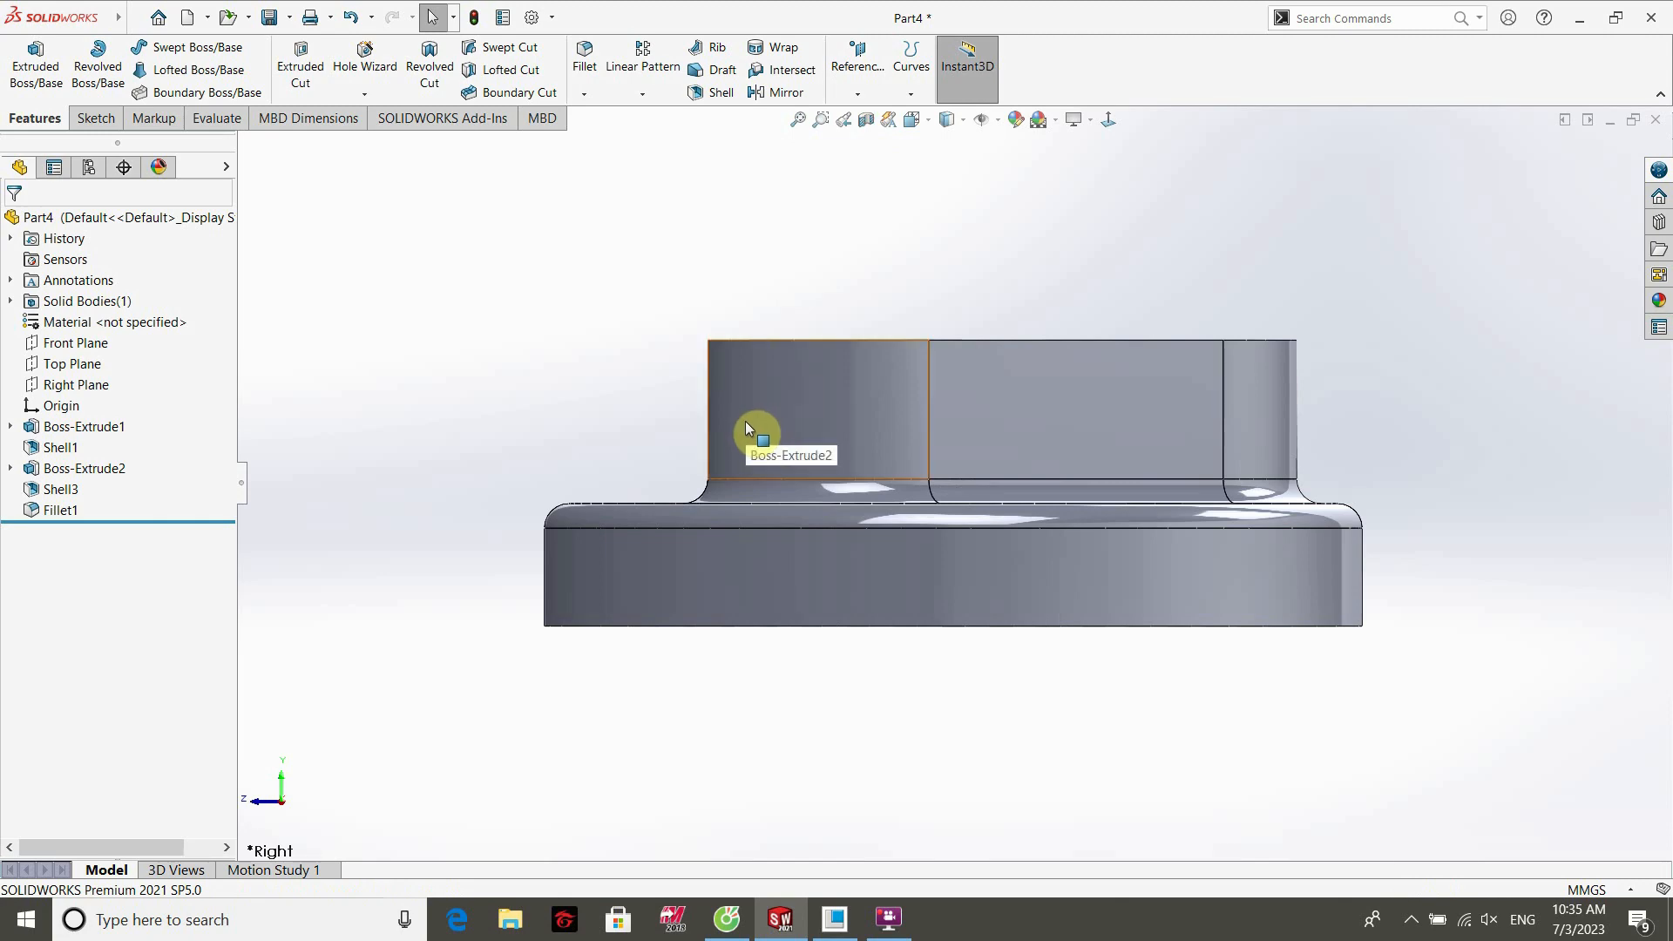
pyautogui.hotkey('ctrl', '7')
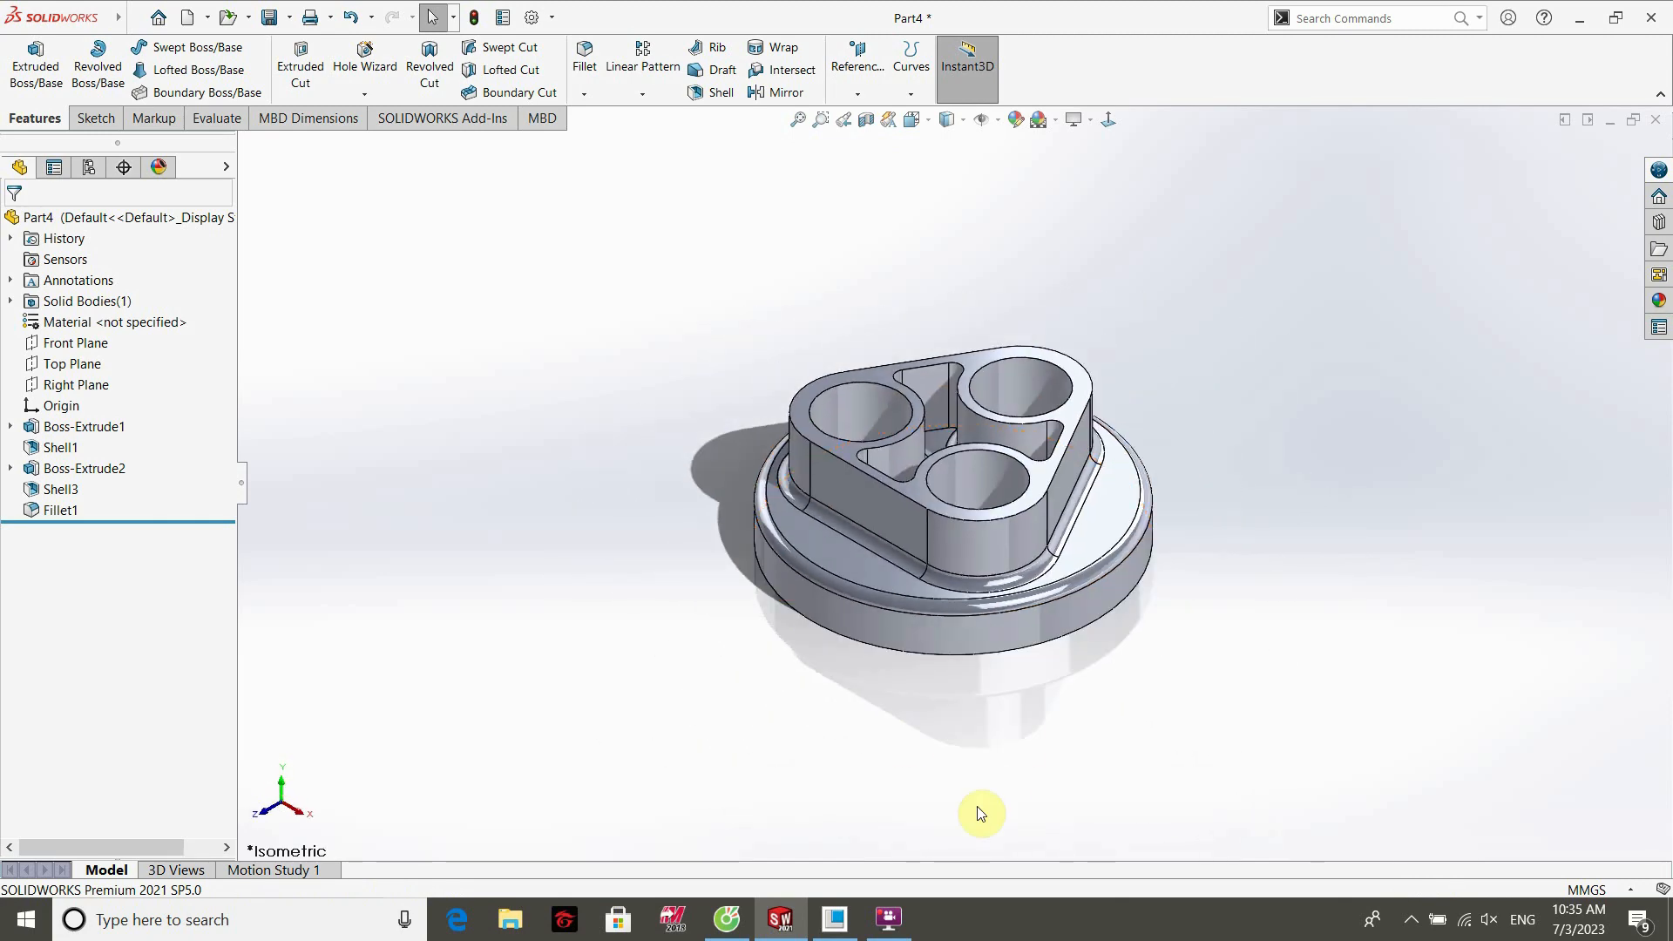
pyautogui.moveTo(1042, 710); pyautogui.dragTo(952, 635, button='middle')
pyautogui.moveTo(889, 916)
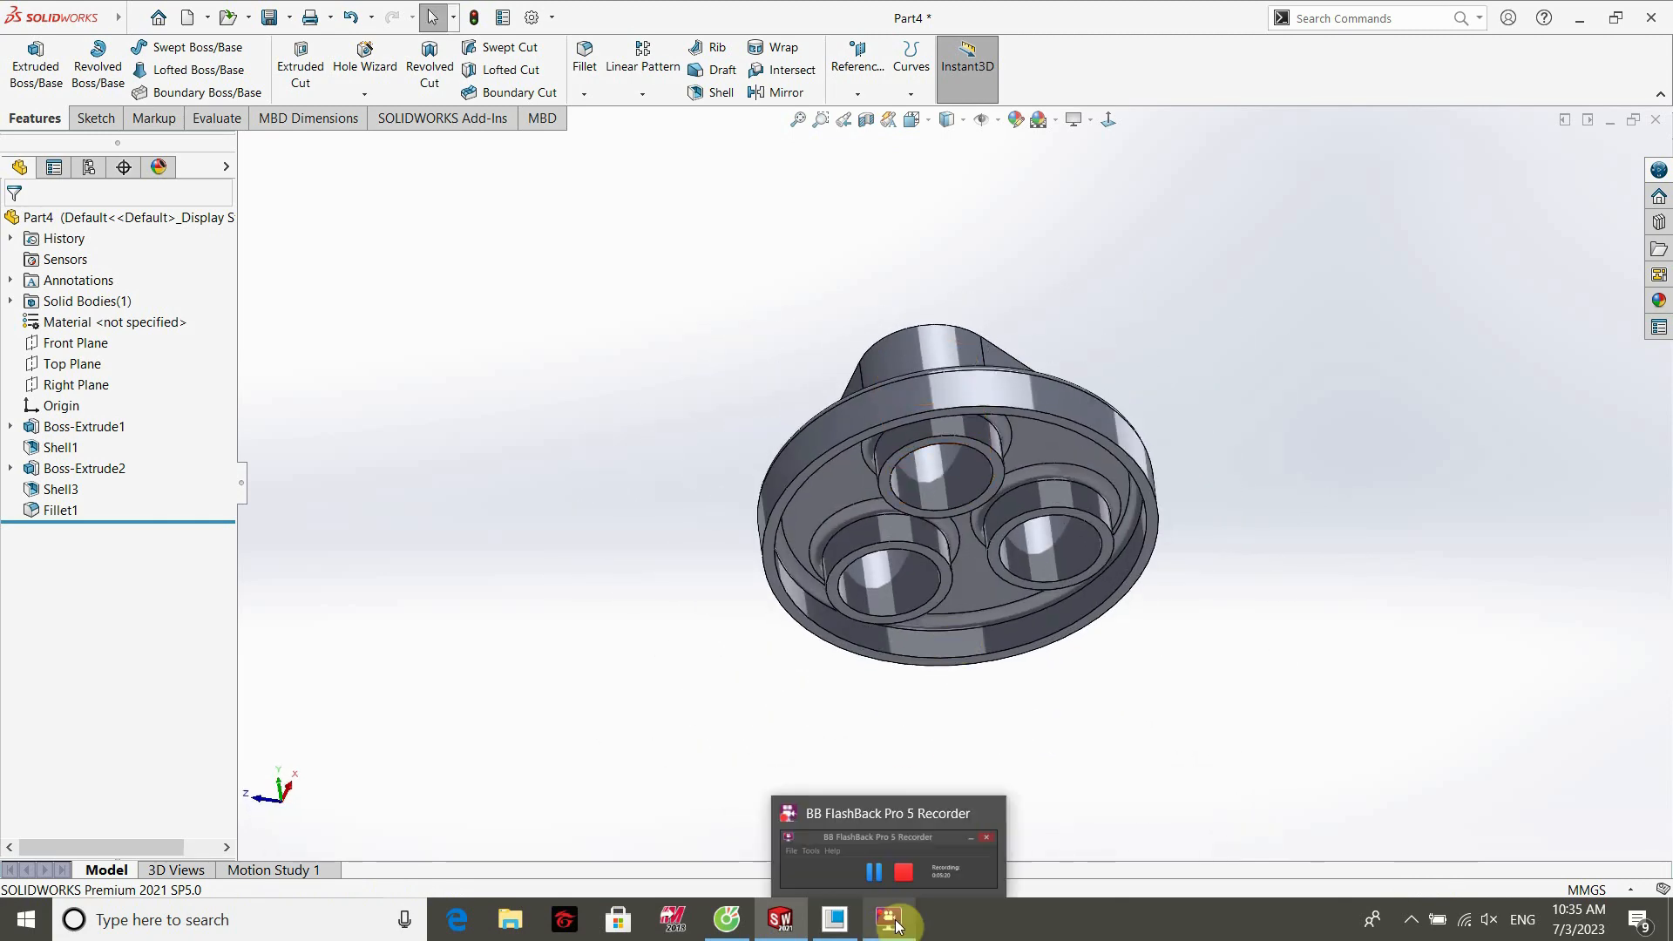
pyautogui.click(891, 880)
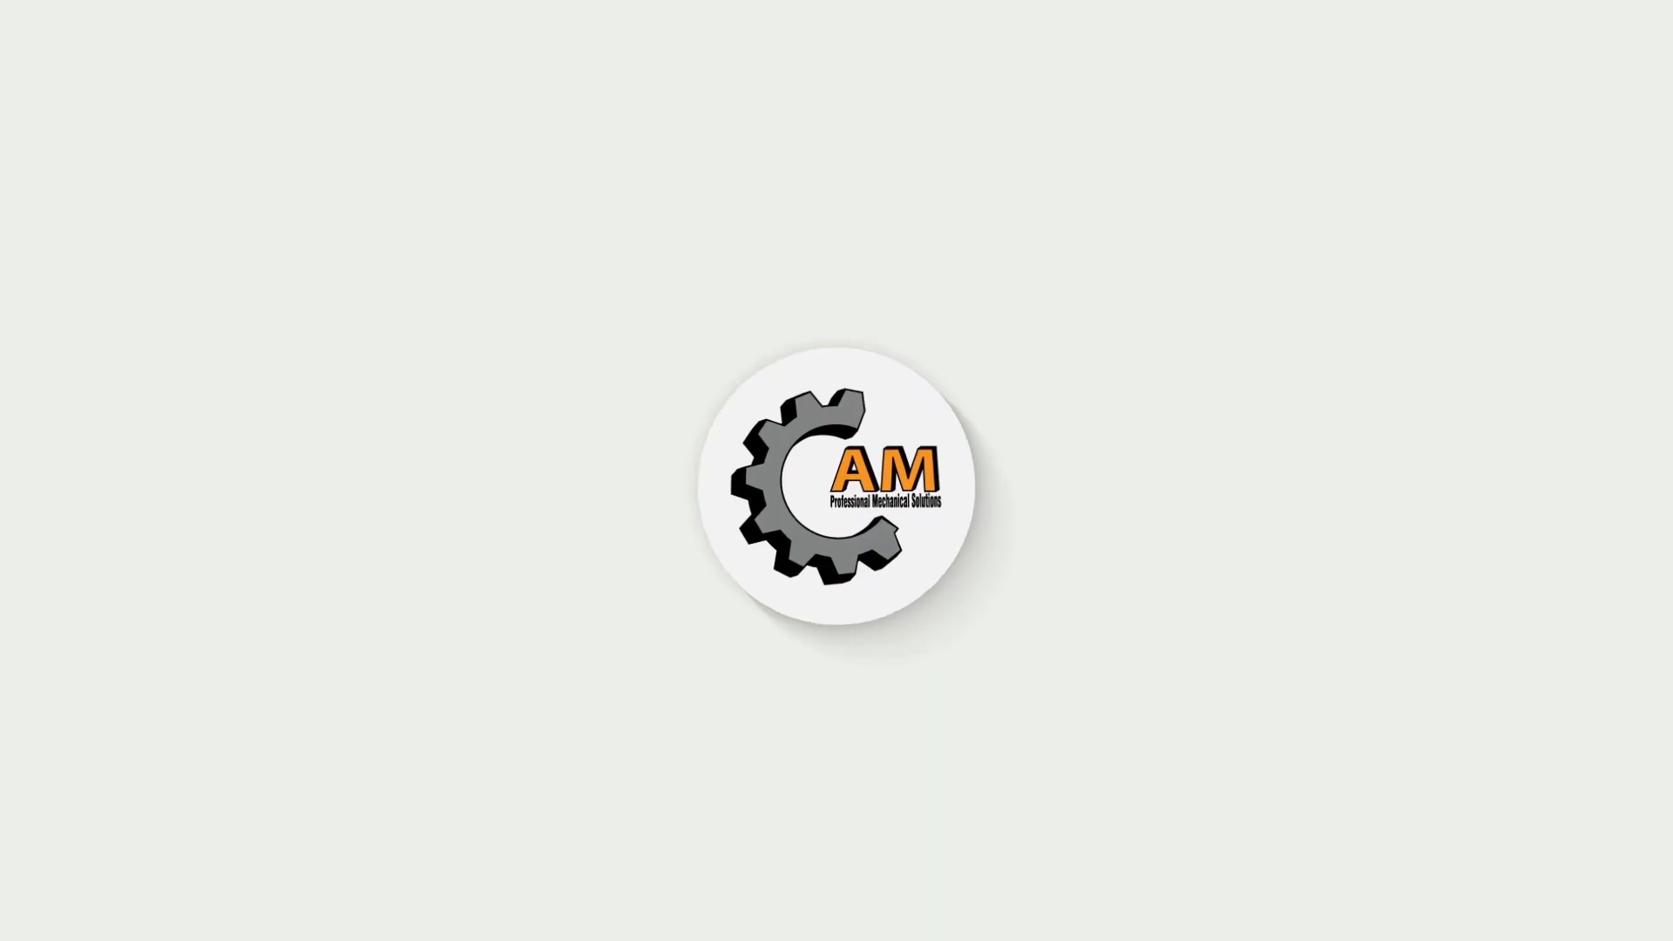